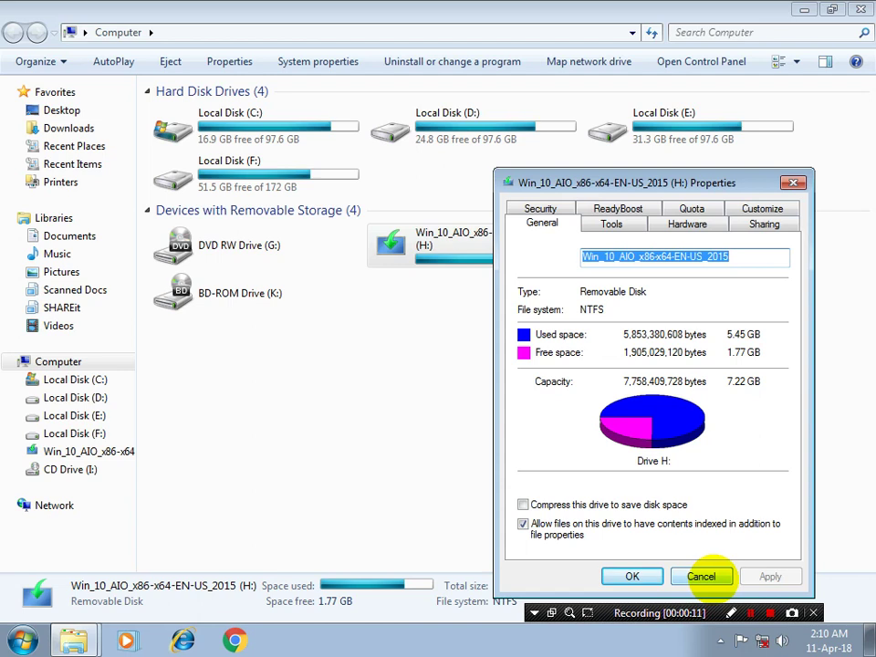
# Close the drive properties and add all files and folders on the Win_10_AIO_x86-x64-EN-US_2015 (H:) drive to a PowerISO image file
pyautogui.click(706, 573)
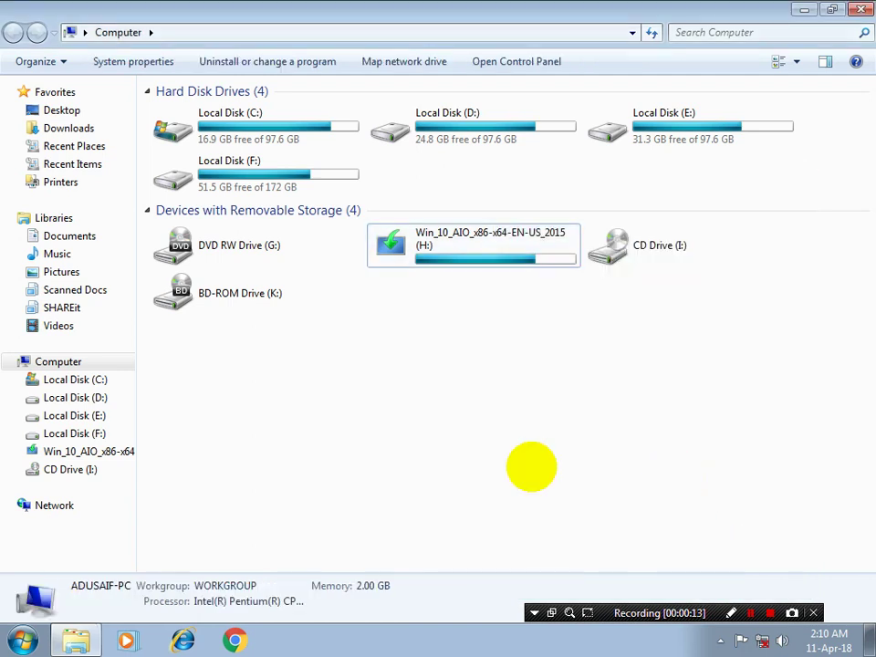
pyautogui.click(94, 451)
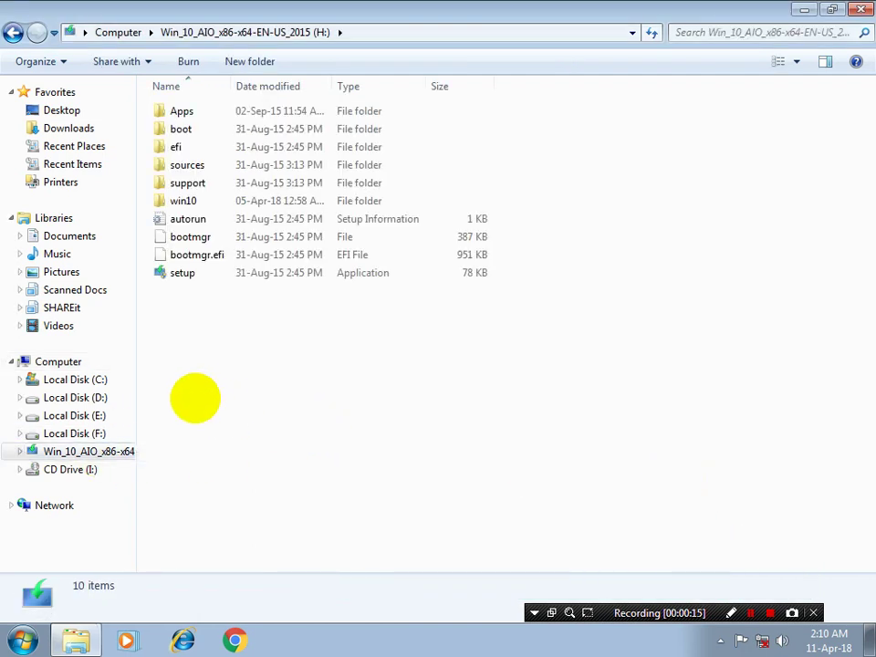
pyautogui.moveTo(265, 392); pyautogui.dragTo(192, 128)
pyautogui.rightClick(192, 129)
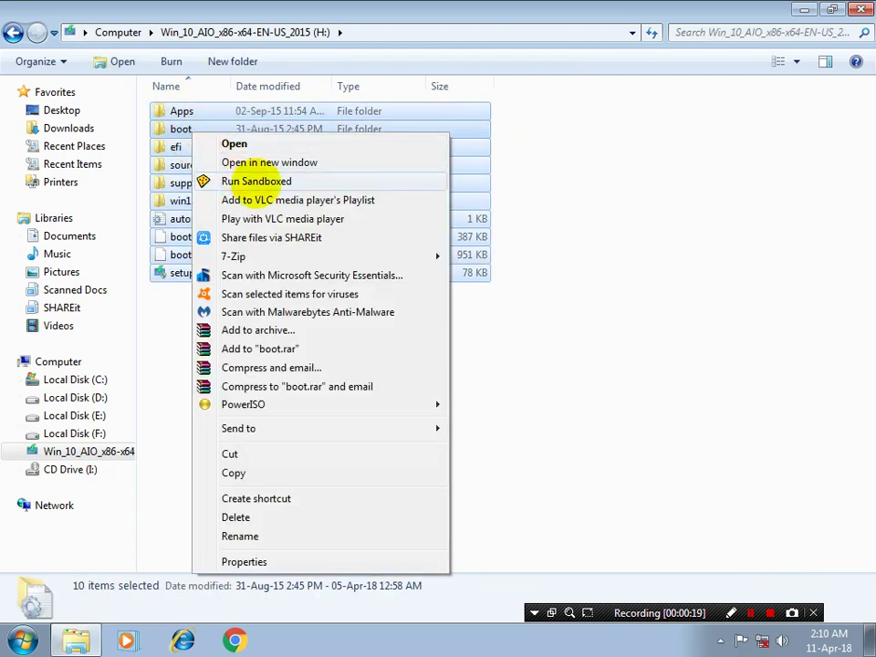
pyautogui.moveTo(273, 406)
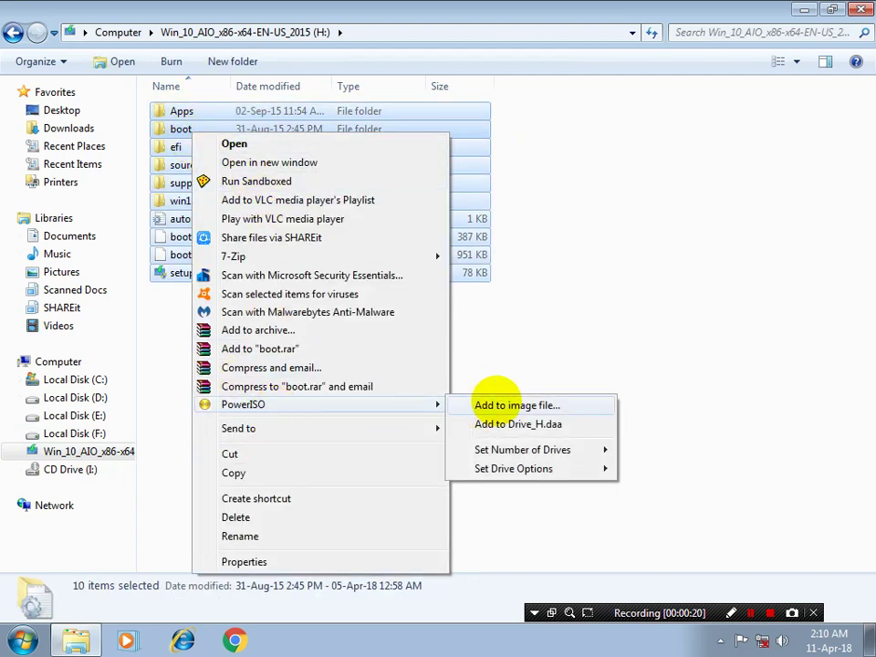
pyautogui.click(499, 401)
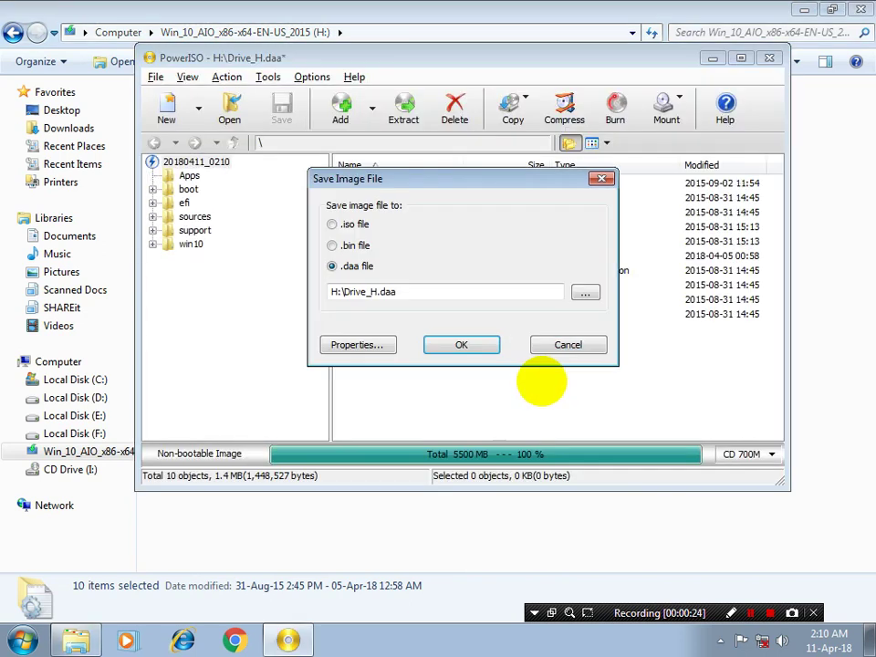
# Save the image in .iso format on Local Disk (F:) under the name "windows 10 aio"
pyautogui.click(332, 224)
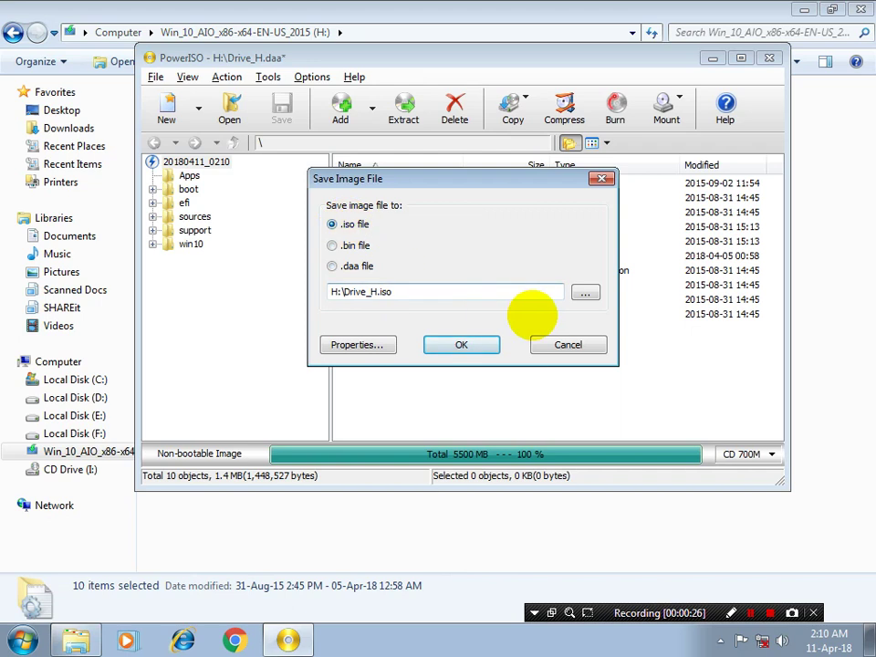
pyautogui.click(591, 292)
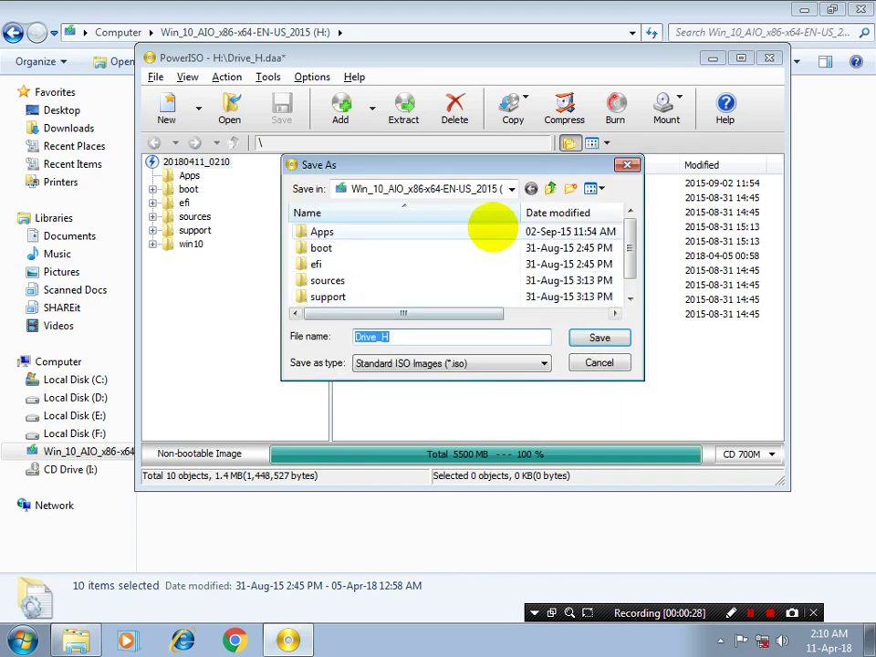
pyautogui.click(511, 189)
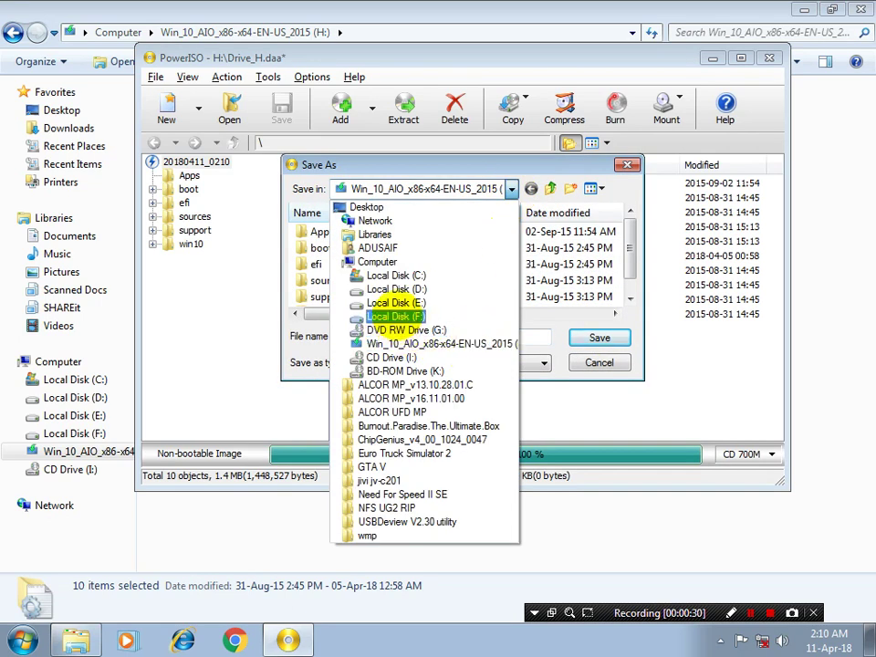
pyautogui.click(399, 317)
pyautogui.moveTo(441, 344); pyautogui.dragTo(319, 336)
pyautogui.moveTo(630, 222); pyautogui.dragTo(629, 298)
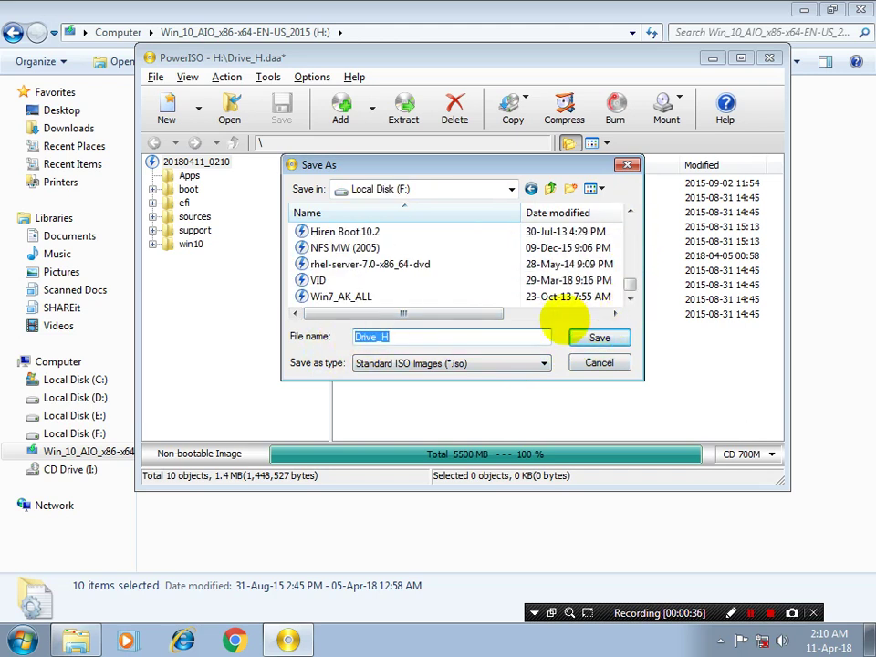
pyautogui.write('win')
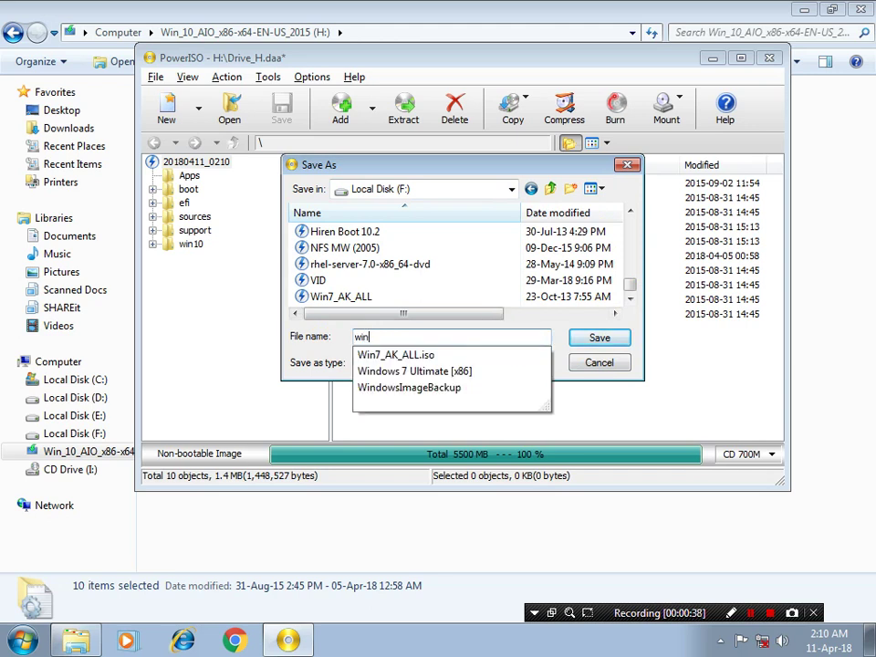
pyautogui.write('dows 10 aio')
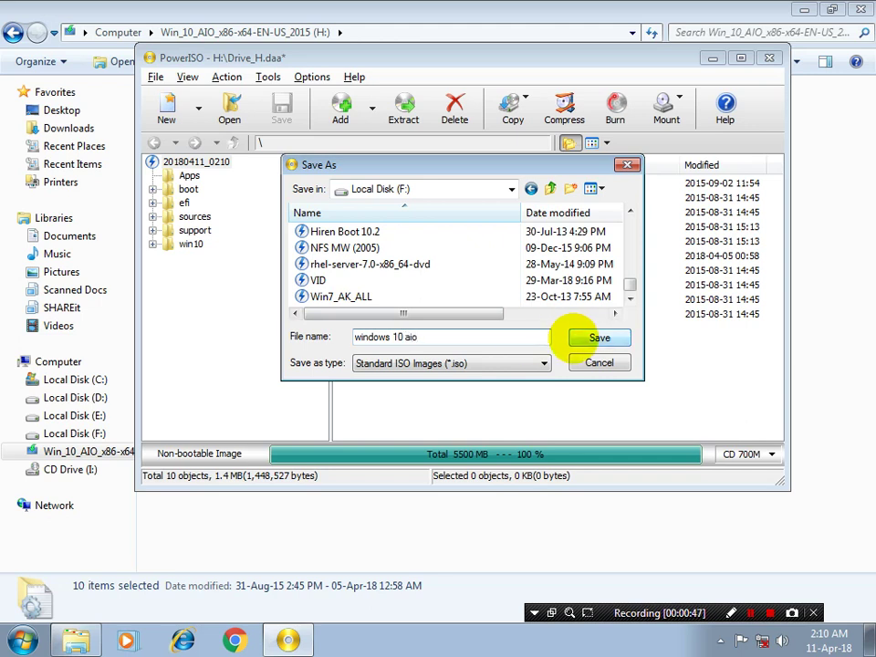
pyautogui.click(599, 338)
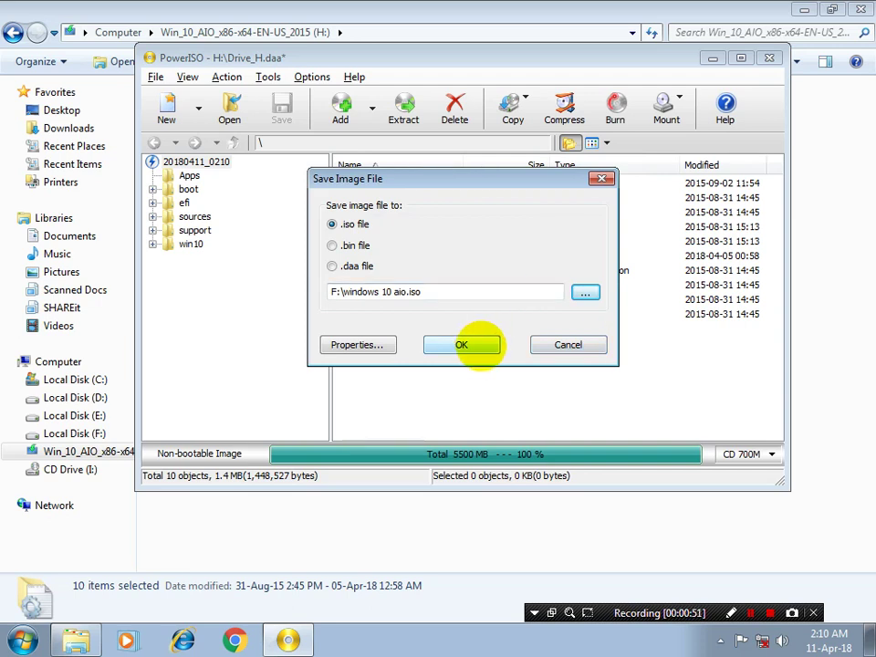
pyautogui.click(474, 345)
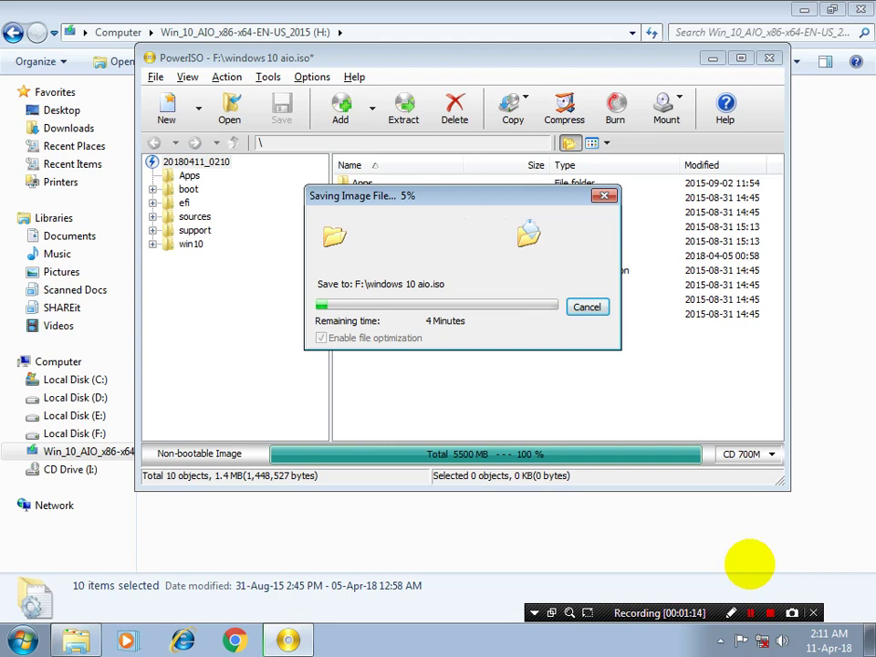
pyautogui.click(750, 612)
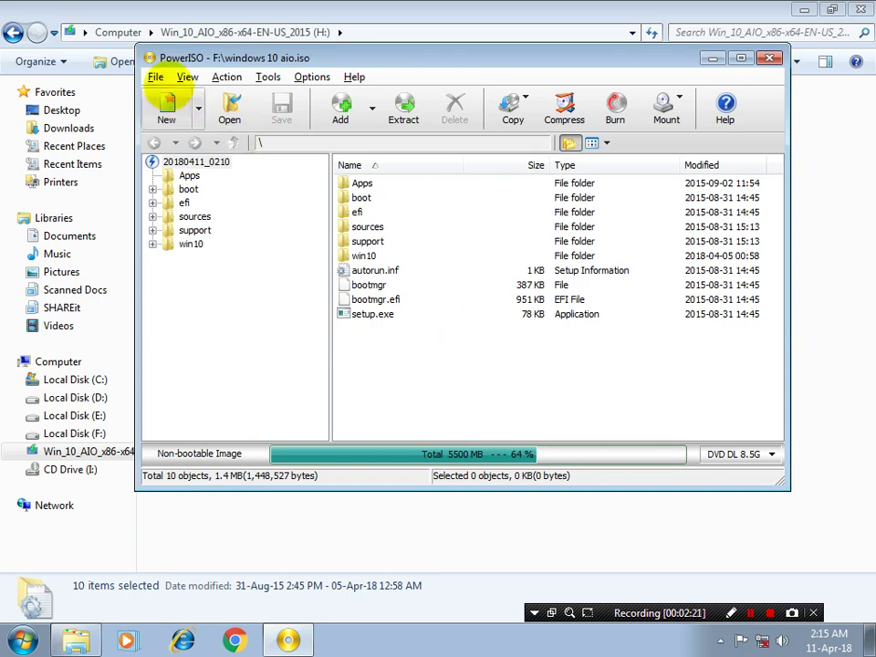
# Exit PowerISO and clear the file selection on the H: drive
pyautogui.click(156, 77)
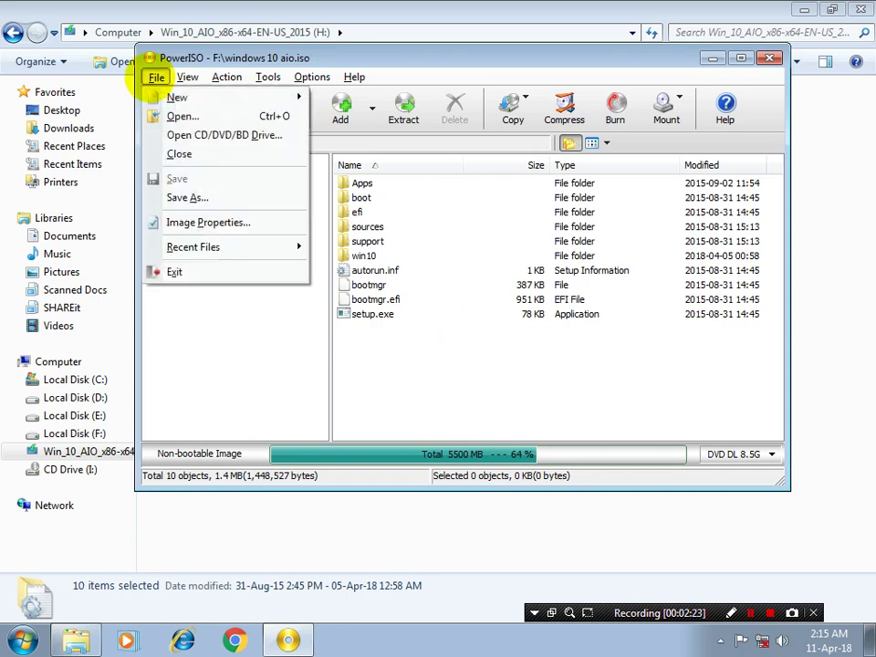
pyautogui.click(172, 272)
pyautogui.click(361, 411)
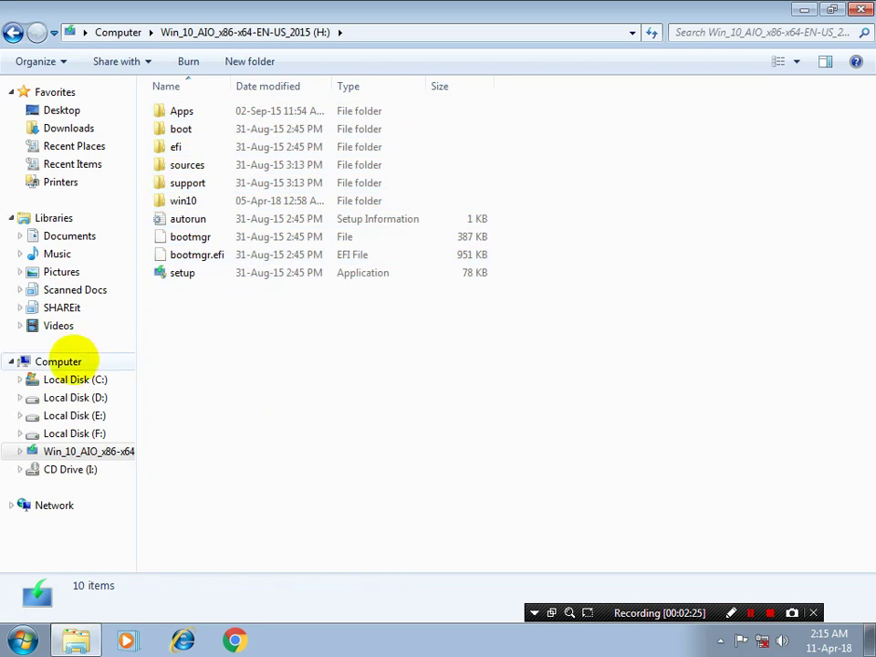
# Open the "windows 10 aio" ISO file from Local Disk (F:) in PowerISO
pyautogui.click(59, 361)
pyautogui.doubleClick(274, 171)
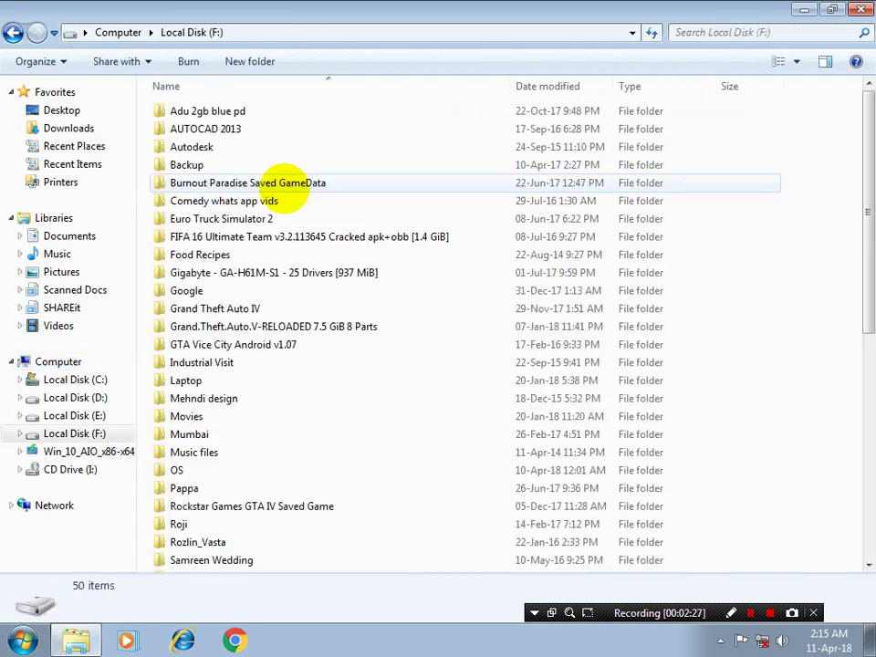
pyautogui.click(866, 498)
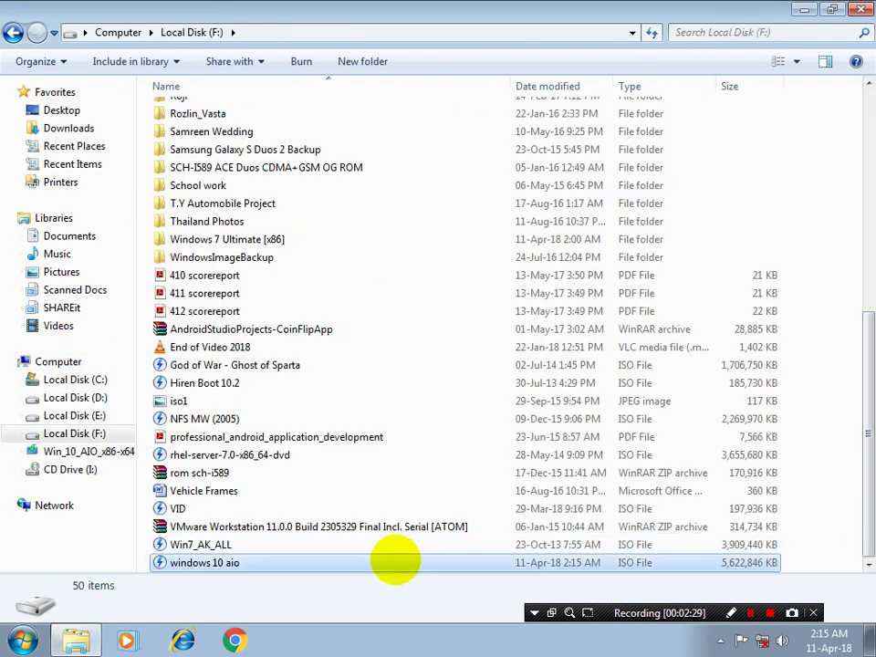
pyautogui.click(394, 562)
pyautogui.click(145, 61)
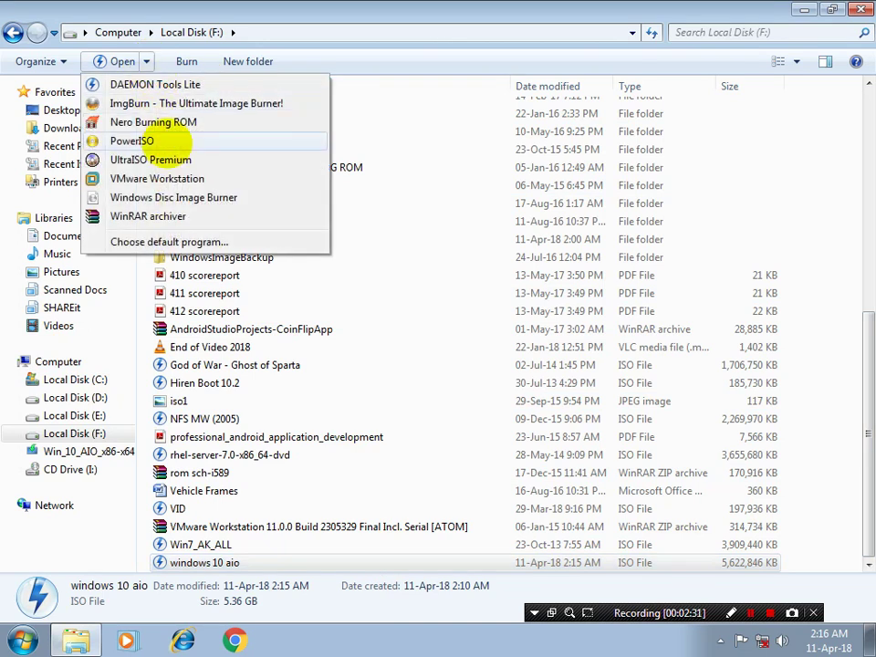
pyautogui.click(137, 142)
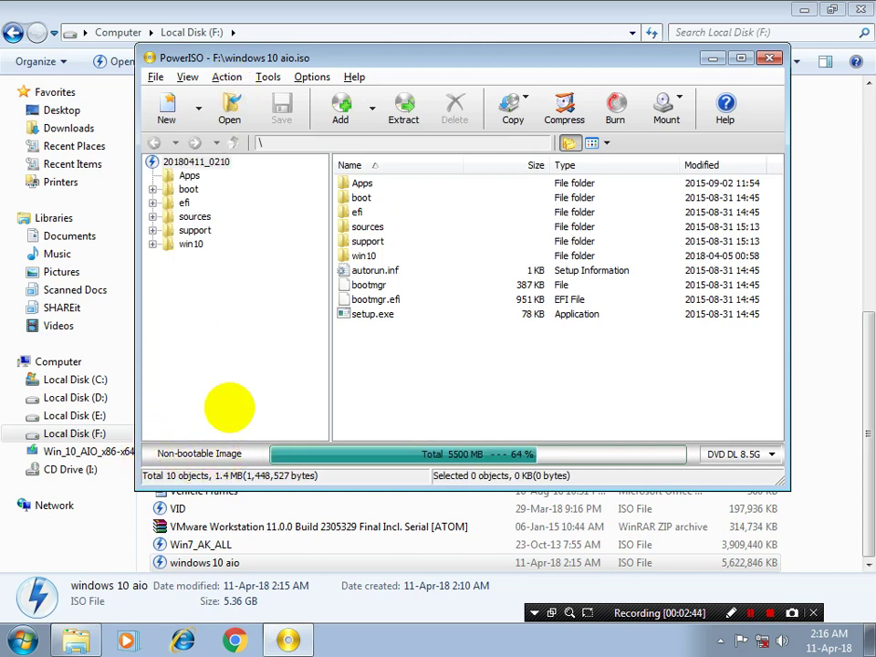
# Check which boot image file types can be added as boot information to the ISO, without adding one
pyautogui.click(228, 77)
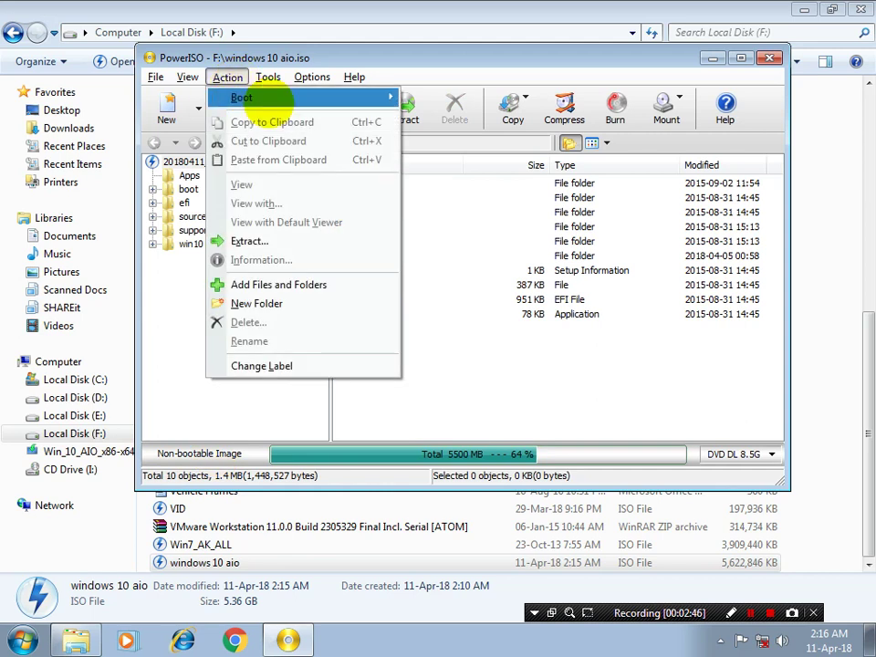
pyautogui.moveTo(352, 92)
pyautogui.click(469, 94)
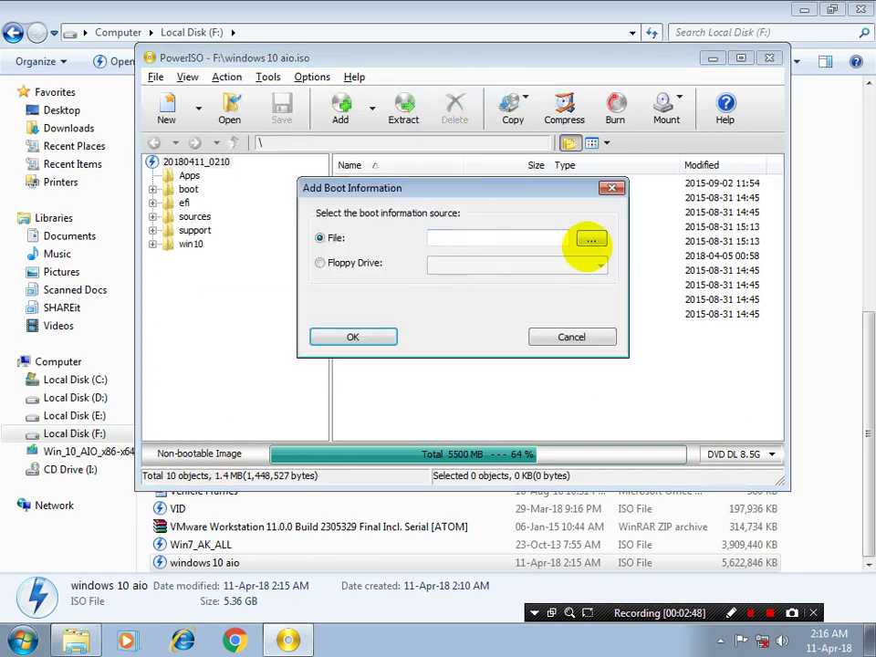
pyautogui.click(591, 238)
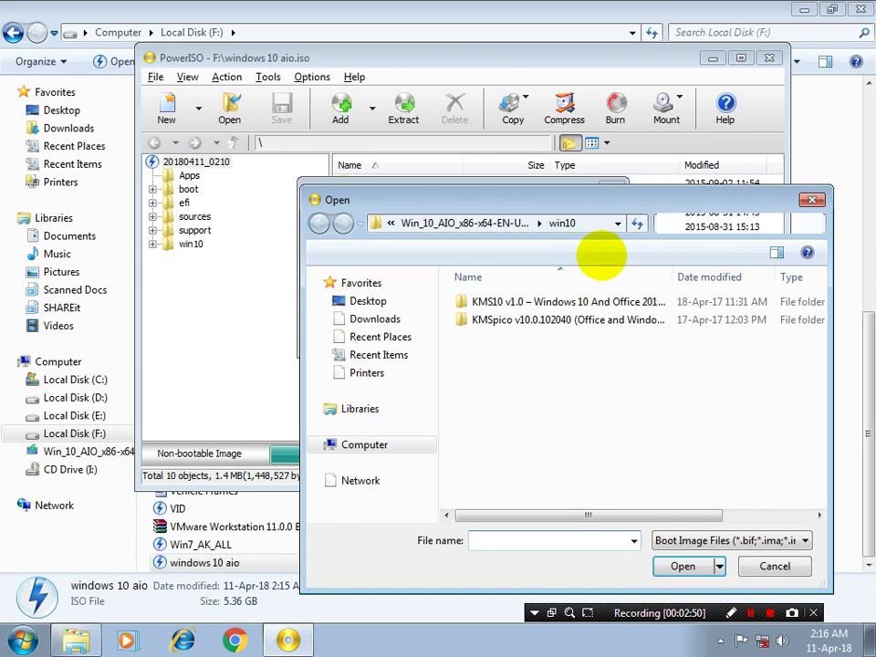
pyautogui.click(774, 541)
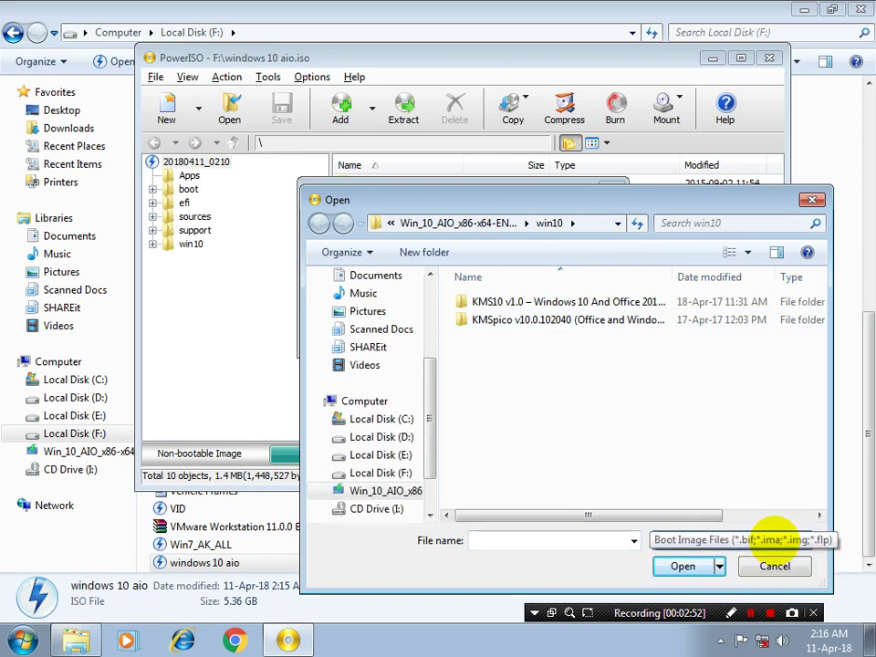
pyautogui.click(771, 540)
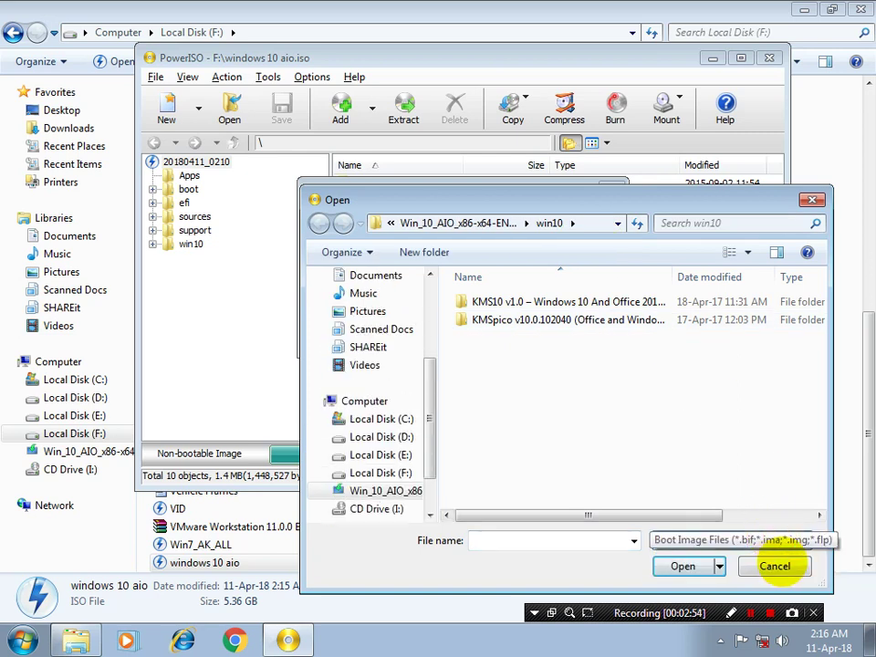
pyautogui.click(778, 565)
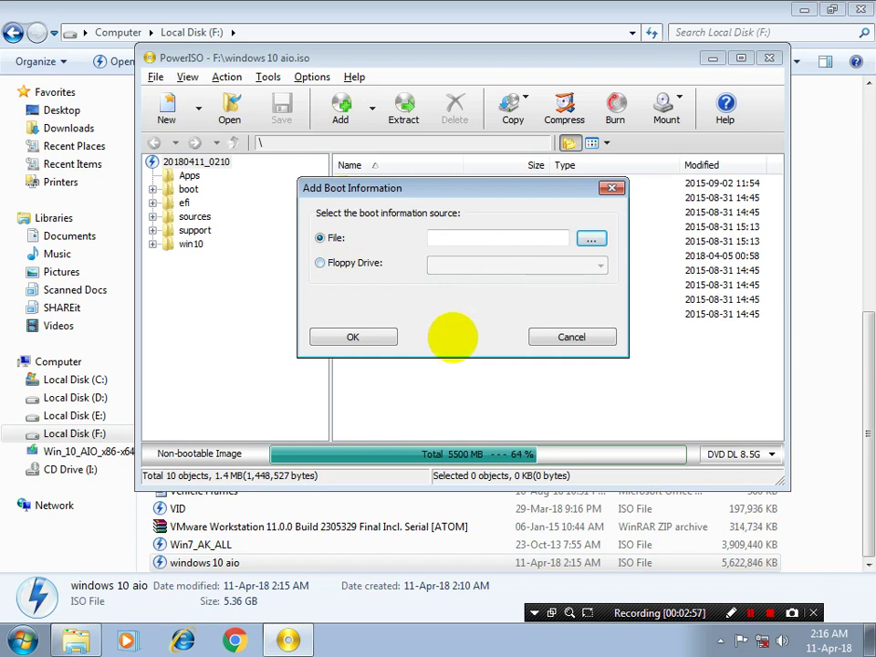
pyautogui.click(561, 337)
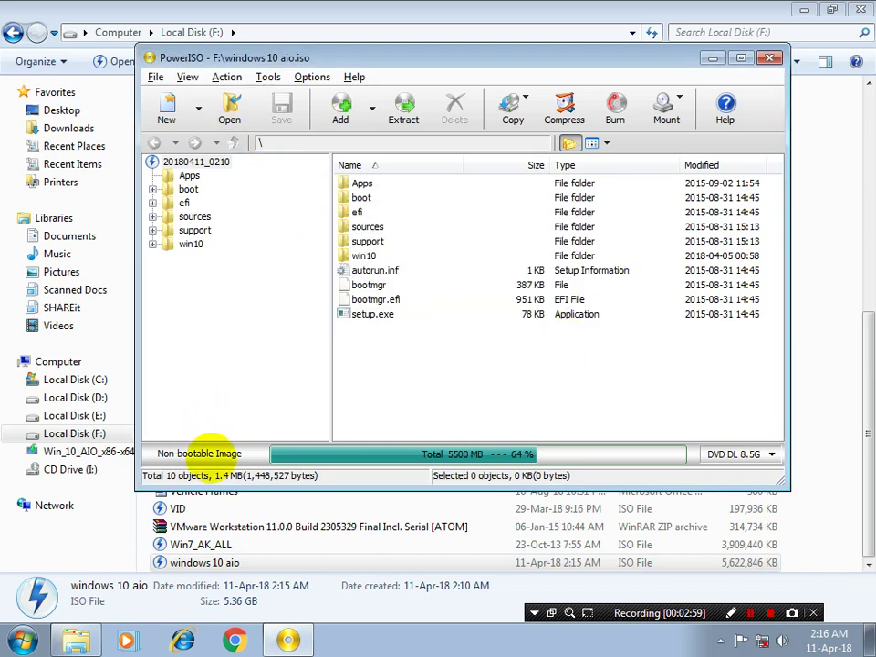
# Examine the image properties of the ISO, including its labels, general, advanced, comment and date/time settings, without changing anything
pyautogui.doubleClick(205, 451)
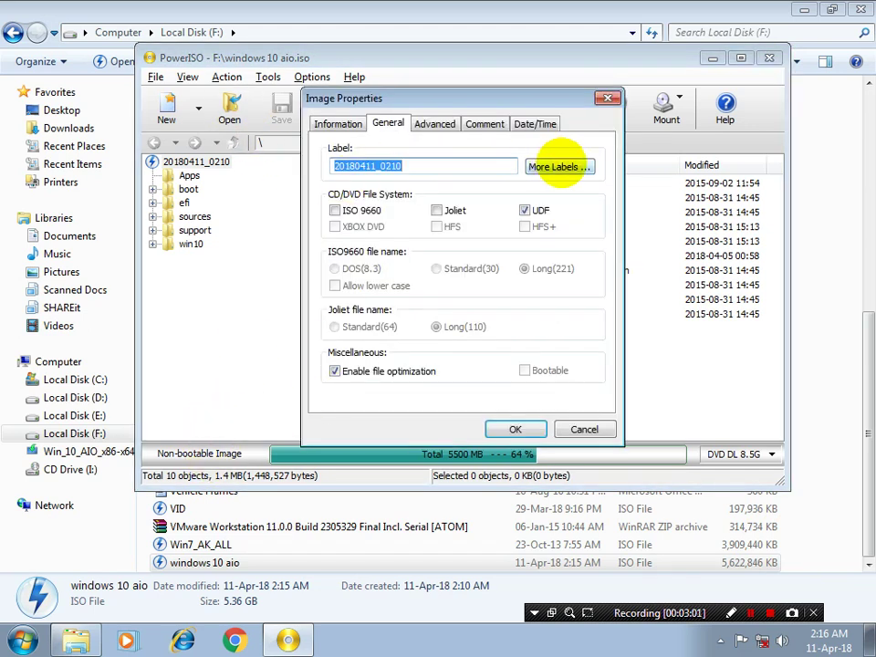
pyautogui.click(555, 166)
pyautogui.click(598, 388)
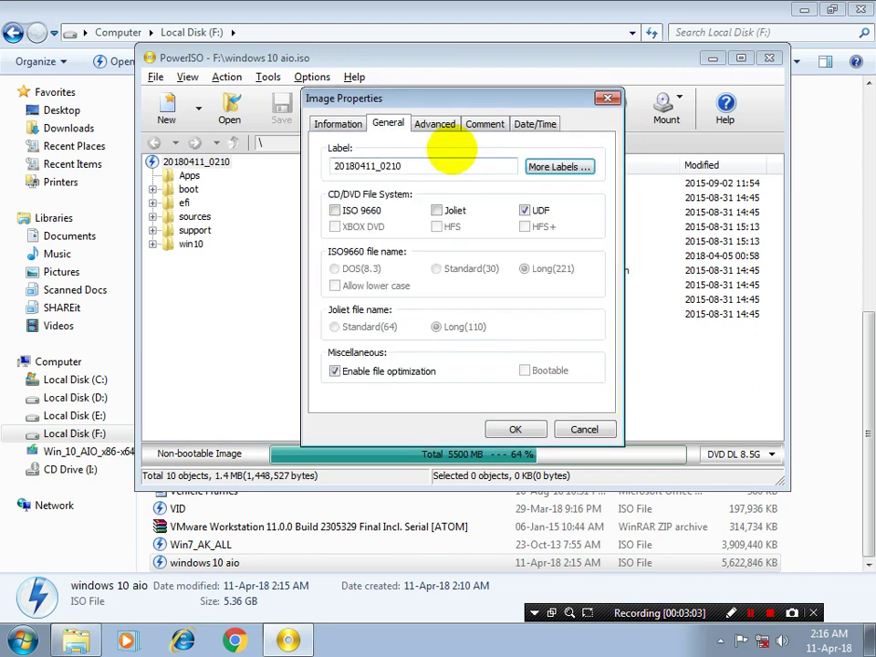
pyautogui.click(437, 123)
pyautogui.click(484, 123)
pyautogui.click(535, 123)
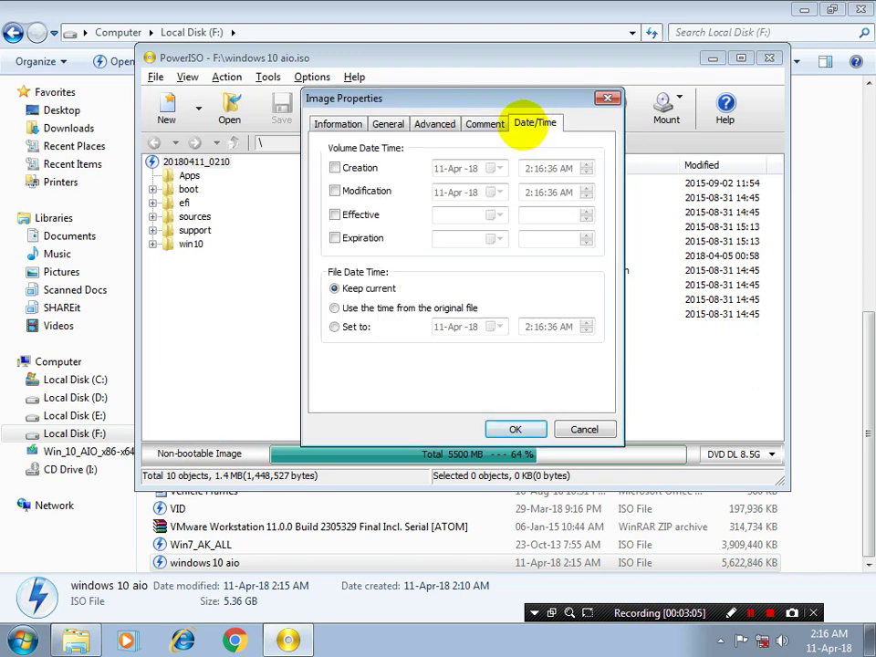
pyautogui.click(337, 123)
pyautogui.click(585, 428)
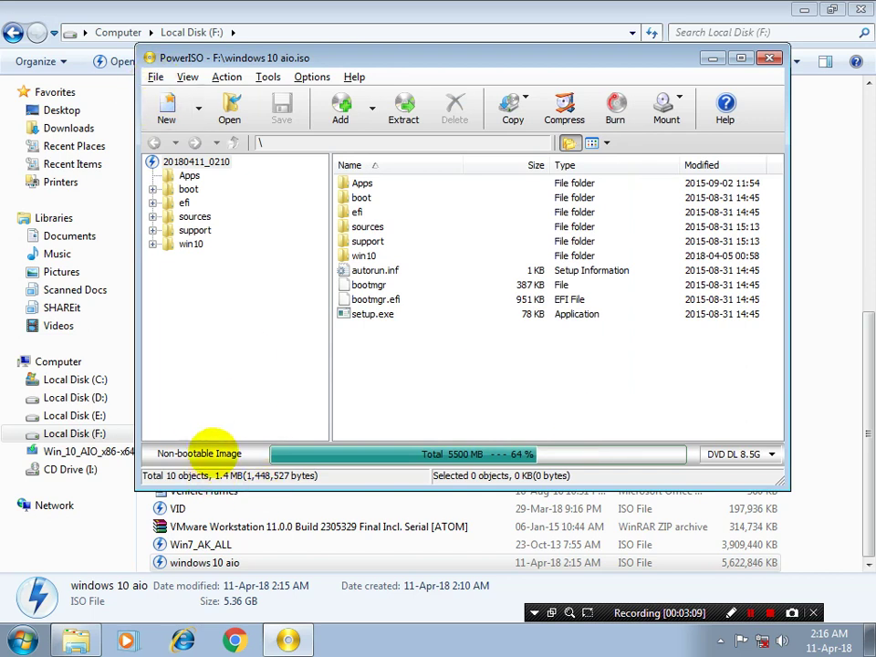
# Exit PowerISO and open the "windows 10 aio" ISO file from Local Disk (F:) in UltraISO Premium
pyautogui.click(156, 77)
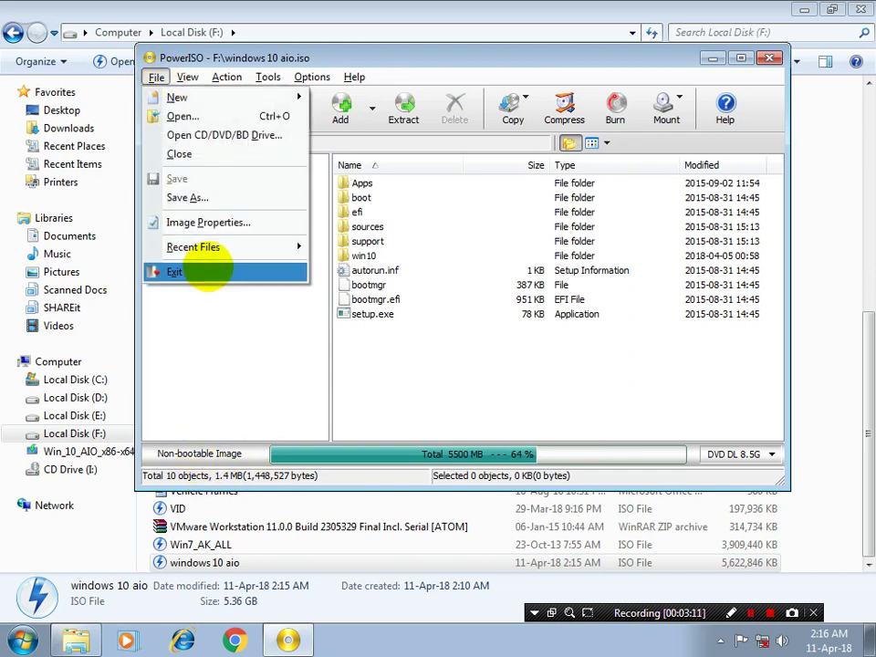
pyautogui.click(208, 271)
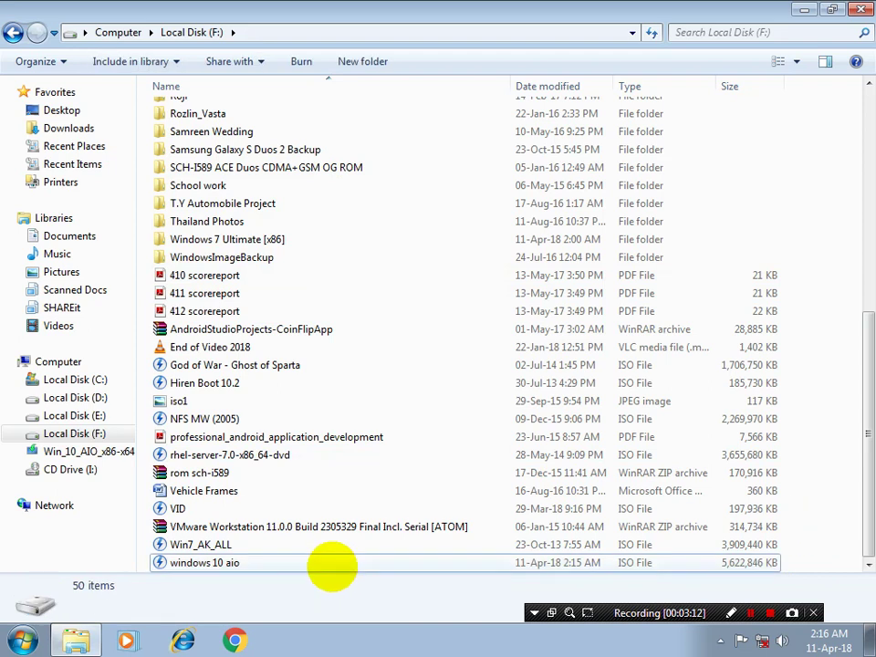
pyautogui.click(332, 563)
pyautogui.click(146, 61)
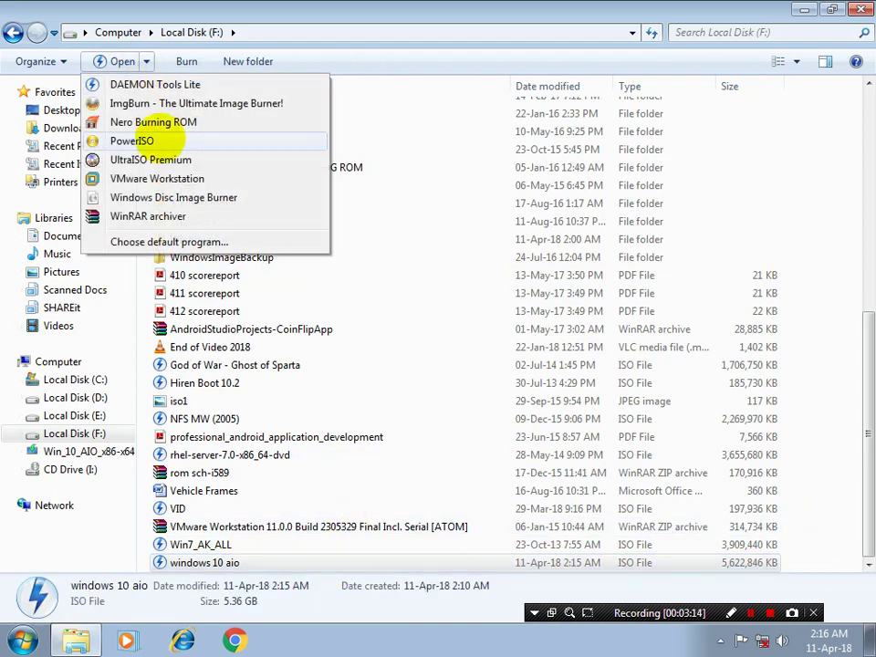
pyautogui.click(146, 160)
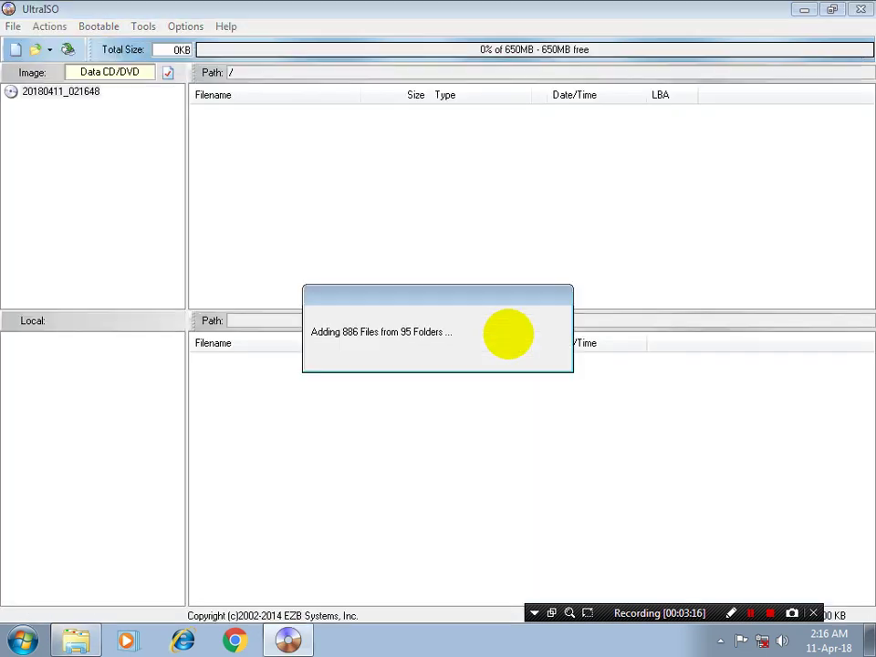
# Examine the file system, label and date/time properties of the "windows 10 aio" image in UltraISO, without changing anything
pyautogui.click(98, 26)
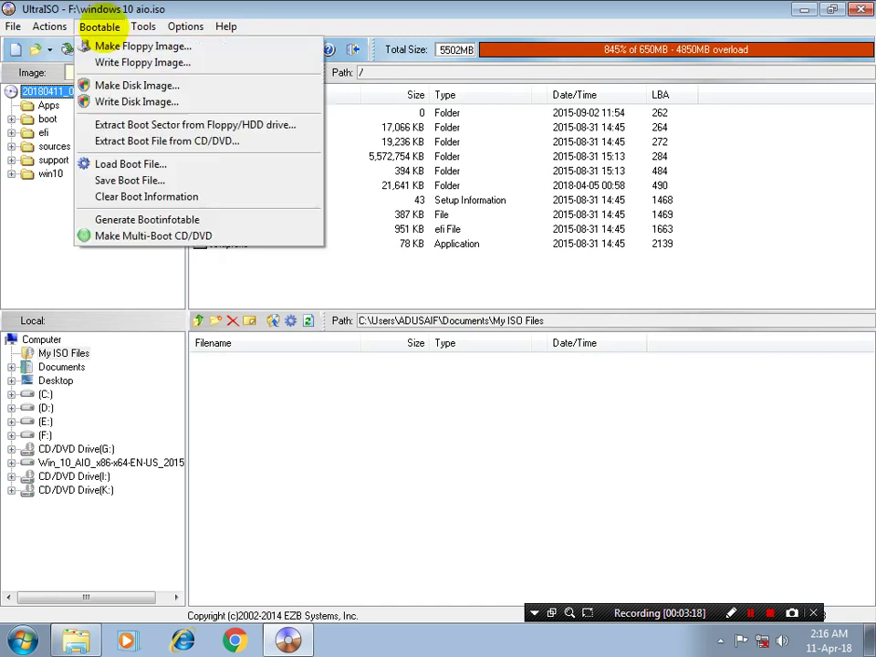
pyautogui.moveTo(10, 25)
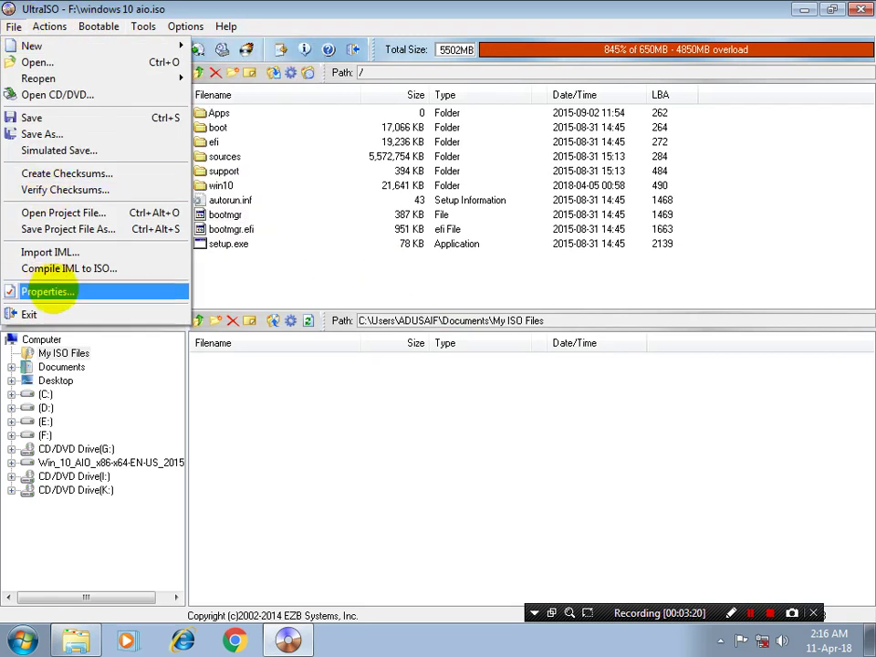
pyautogui.click(41, 289)
pyautogui.click(217, 106)
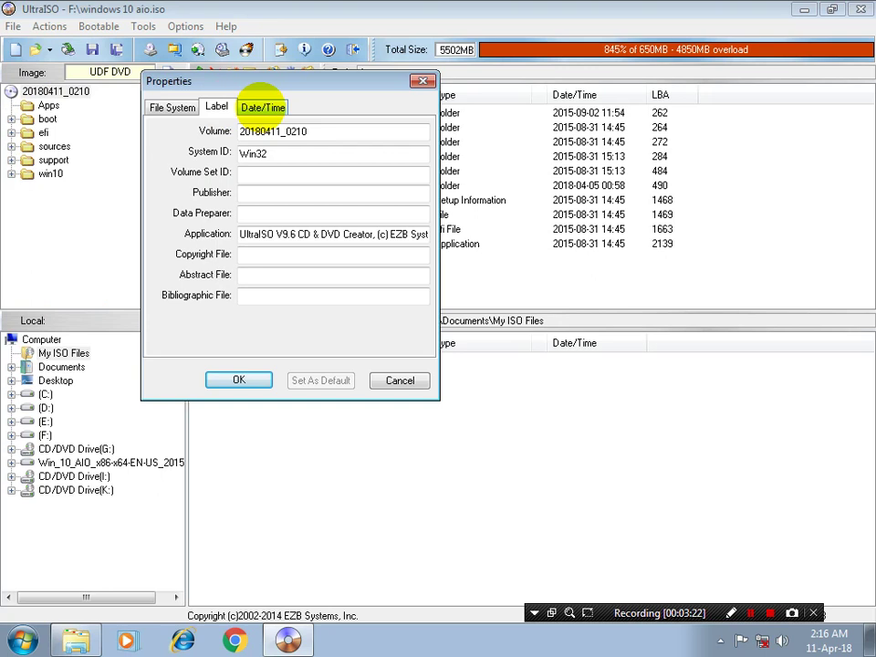
pyautogui.click(263, 107)
pyautogui.click(169, 106)
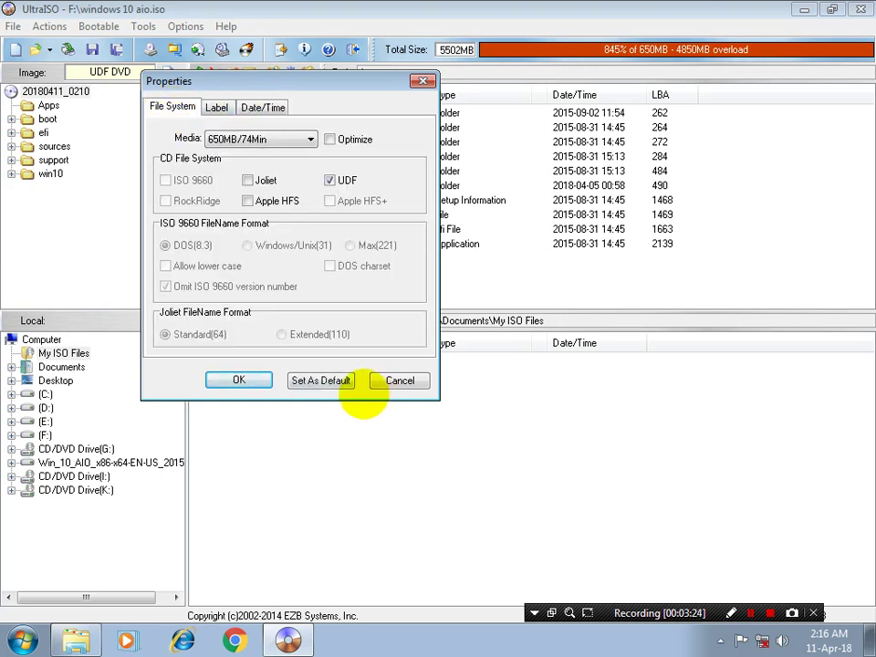
pyautogui.click(400, 380)
# Check which boot file types can be loaded into the image, without loading one
pyautogui.click(84, 26)
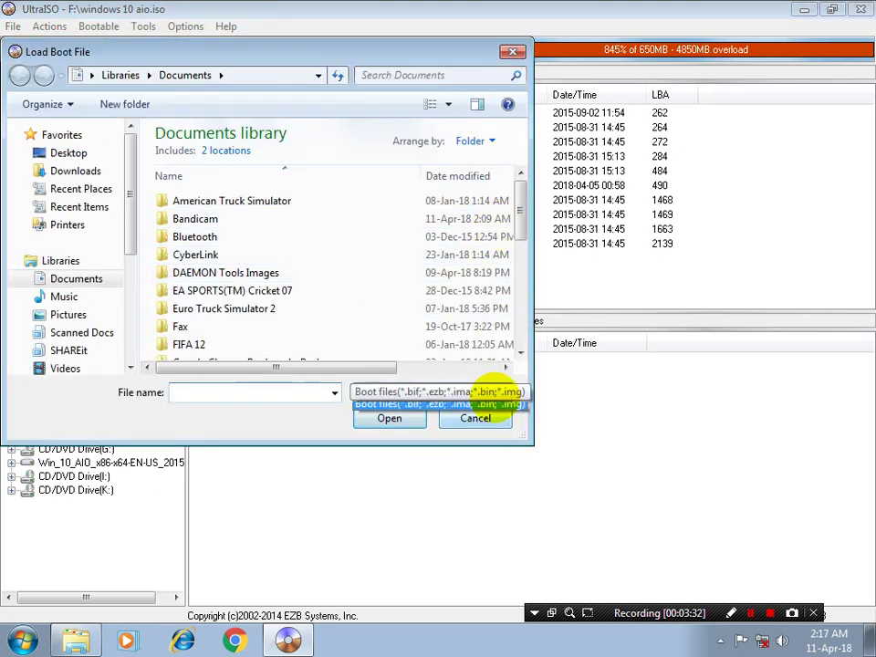
pyautogui.click(476, 413)
pyautogui.click(99, 25)
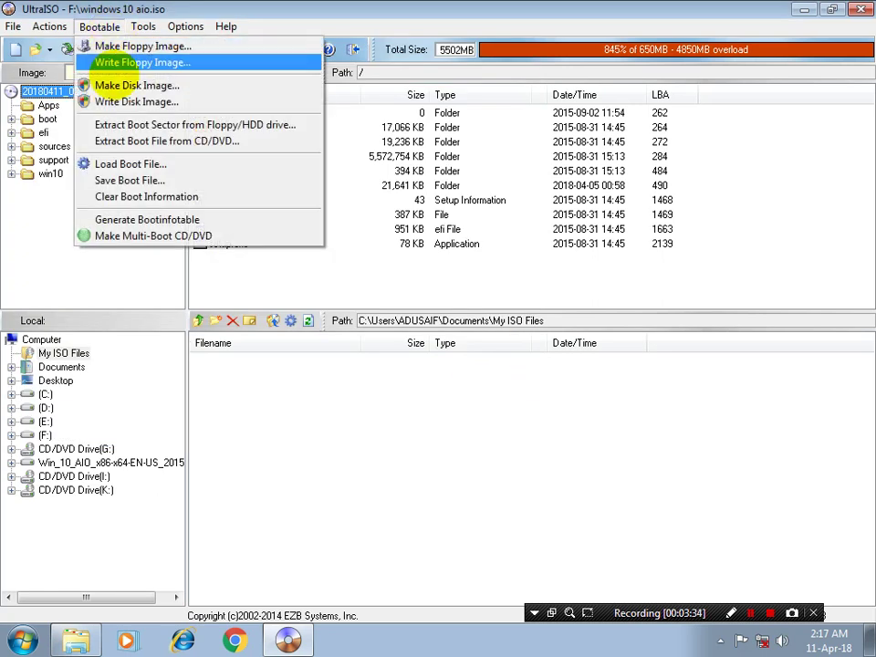
pyautogui.click(290, 256)
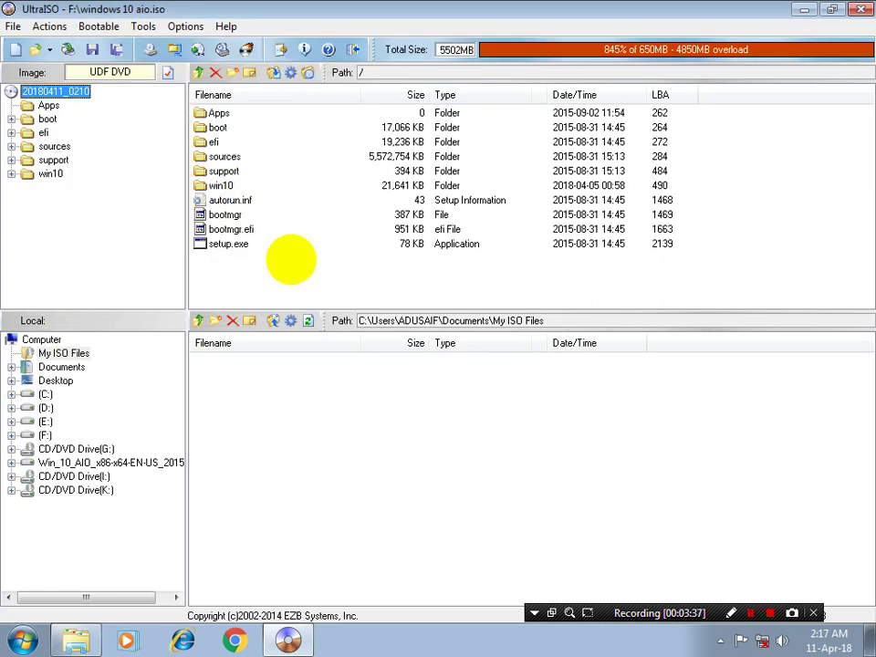
# Try to clear the image's boot information and save its boot file
pyautogui.click(95, 25)
pyautogui.click(180, 195)
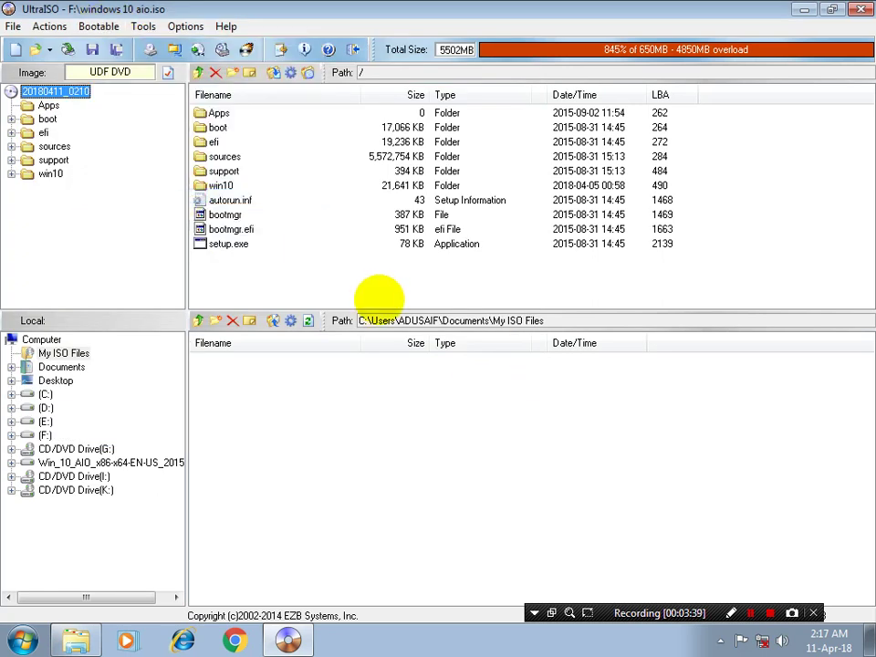
pyautogui.click(99, 25)
pyautogui.click(153, 180)
pyautogui.click(98, 26)
pyautogui.click(155, 195)
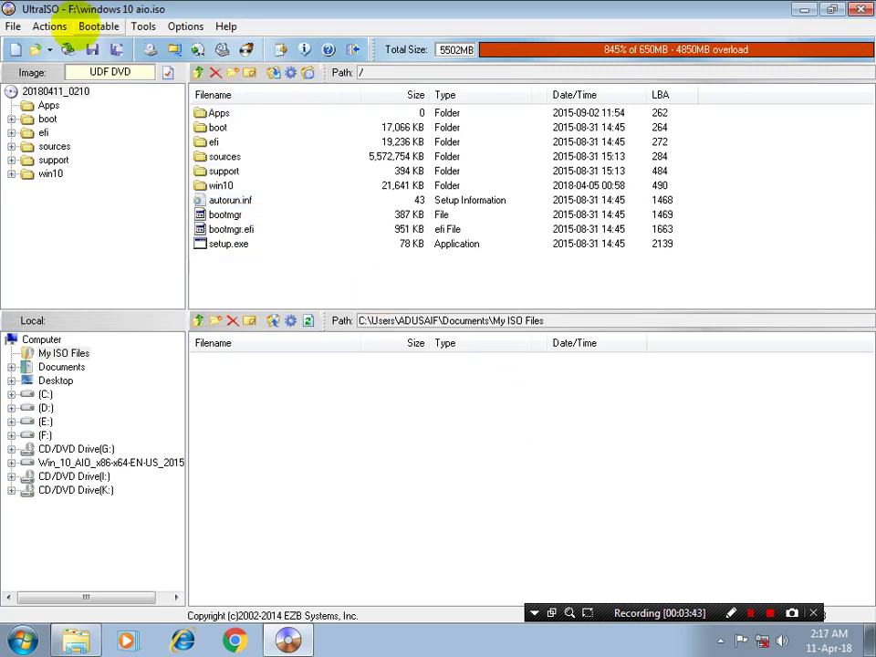
# Look once more at the files offered for loading as a boot file, and cancel without choosing one
pyautogui.click(99, 25)
pyautogui.click(109, 164)
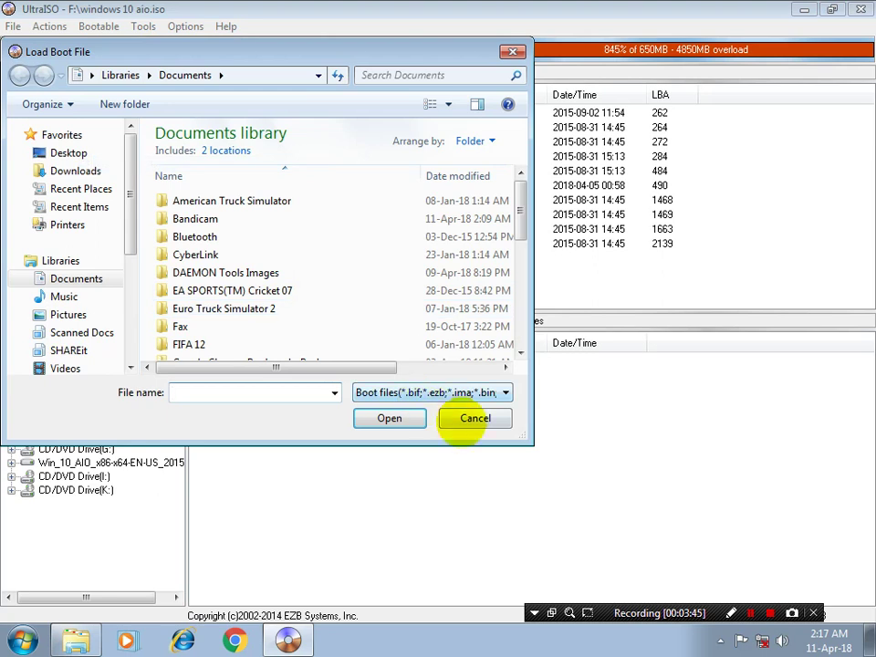
pyautogui.click(449, 420)
# Exit UltraISO and close the Local Disk (F:) window to return to the desktop
pyautogui.click(13, 26)
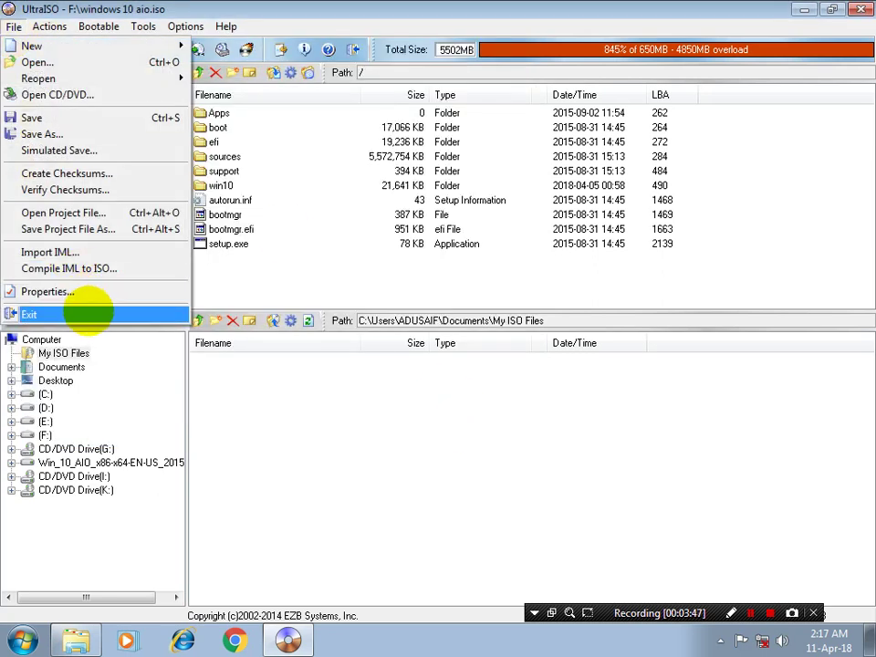
pyautogui.click(55, 313)
pyautogui.click(840, 503)
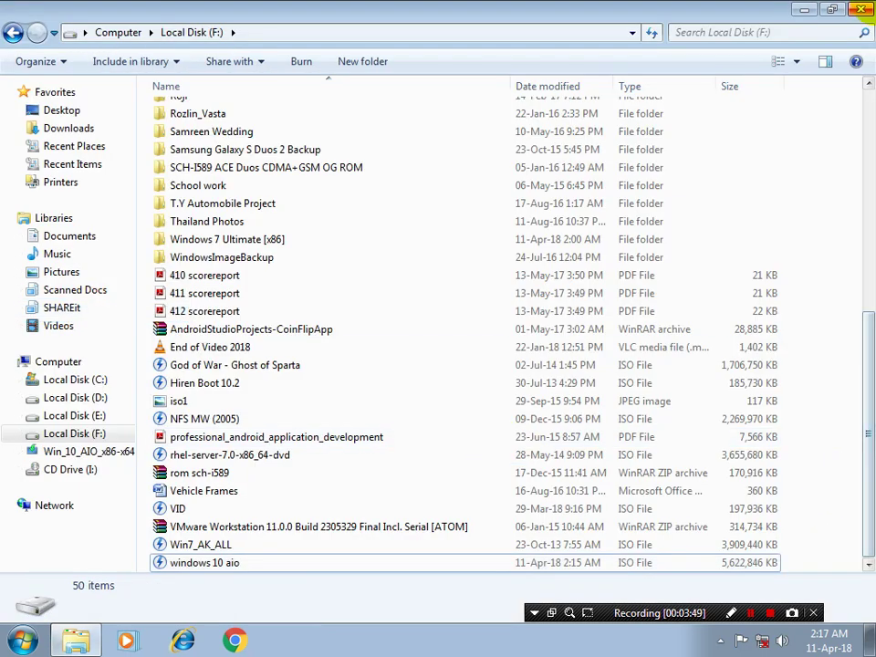
pyautogui.click(861, 9)
pyautogui.rightClick(775, 188)
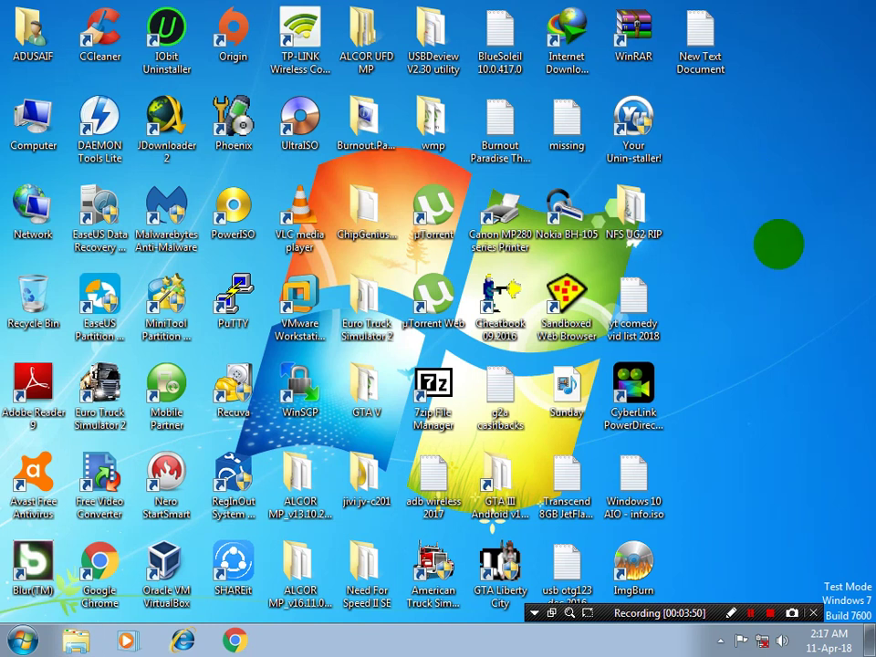
pyautogui.click(781, 234)
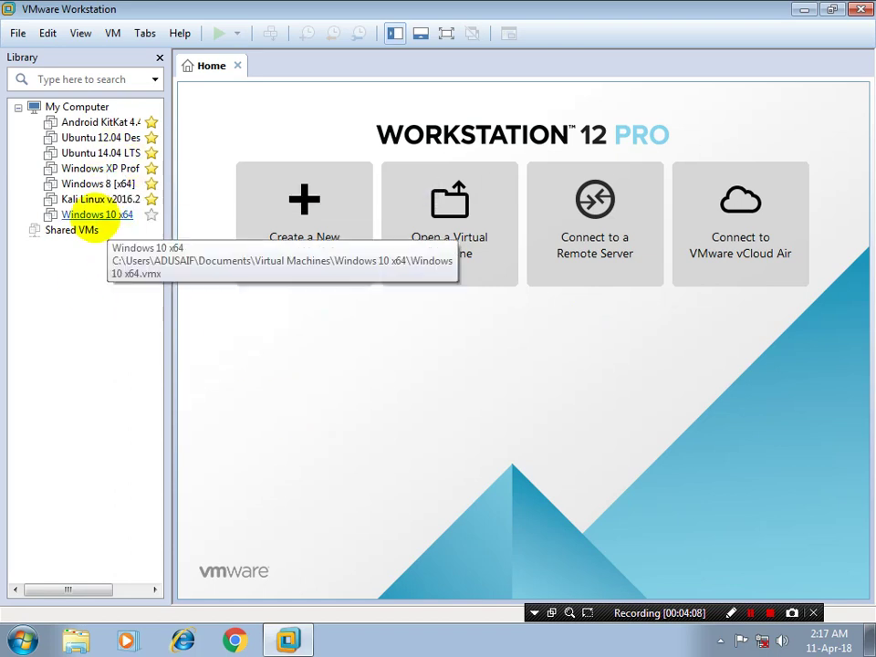
# In VMware Workstation, set the CD/DVD drive of the Windows 10 x64 virtual machine to use the ISO file F:\windows 10 aio.iso
pyautogui.click(96, 214)
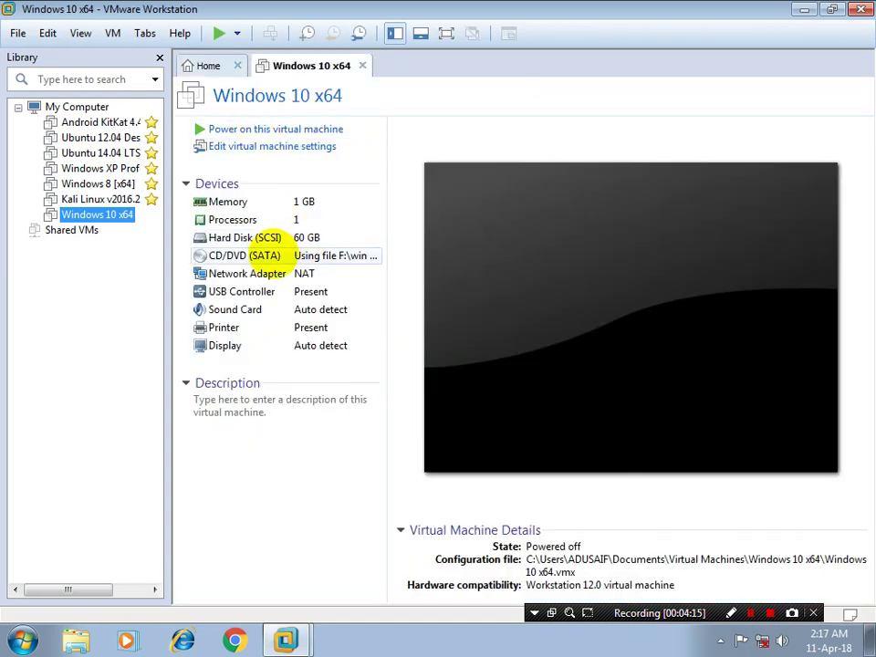
pyautogui.doubleClick(283, 251)
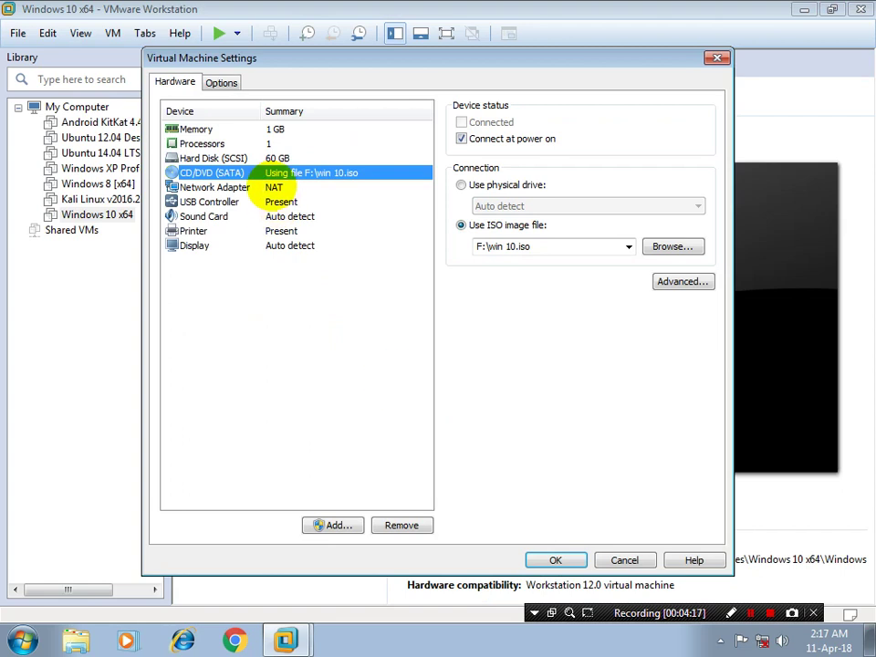
pyautogui.click(650, 249)
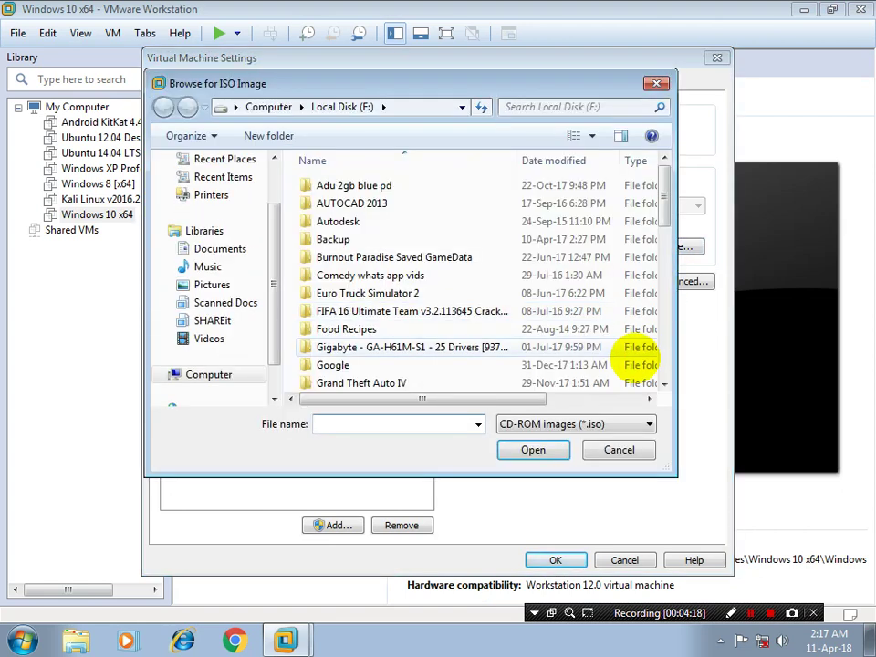
pyautogui.scroll(-4, 657, 350)
pyautogui.scroll(-10, 657, 350)
pyautogui.click(429, 382)
pyautogui.click(533, 450)
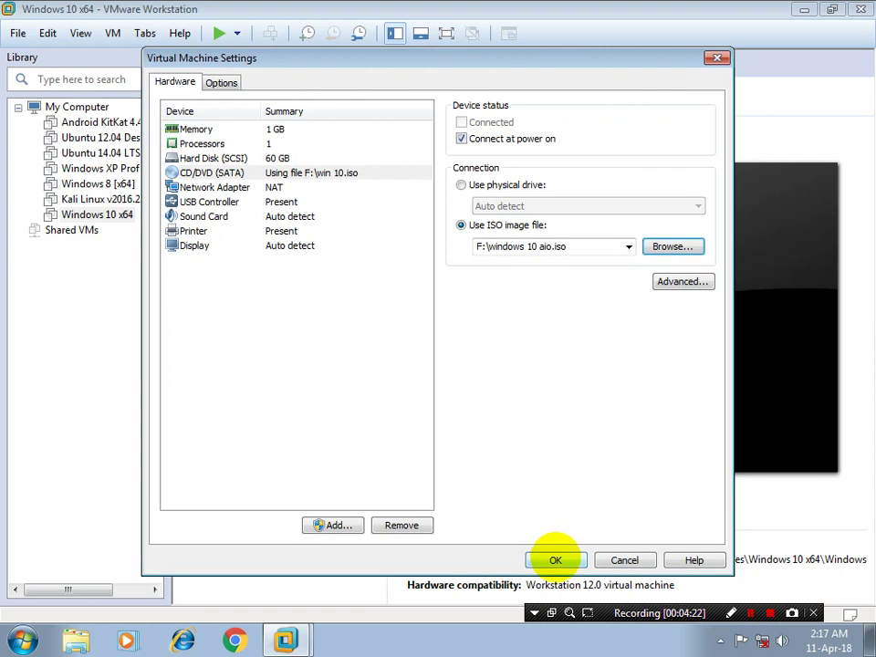
pyautogui.click(556, 559)
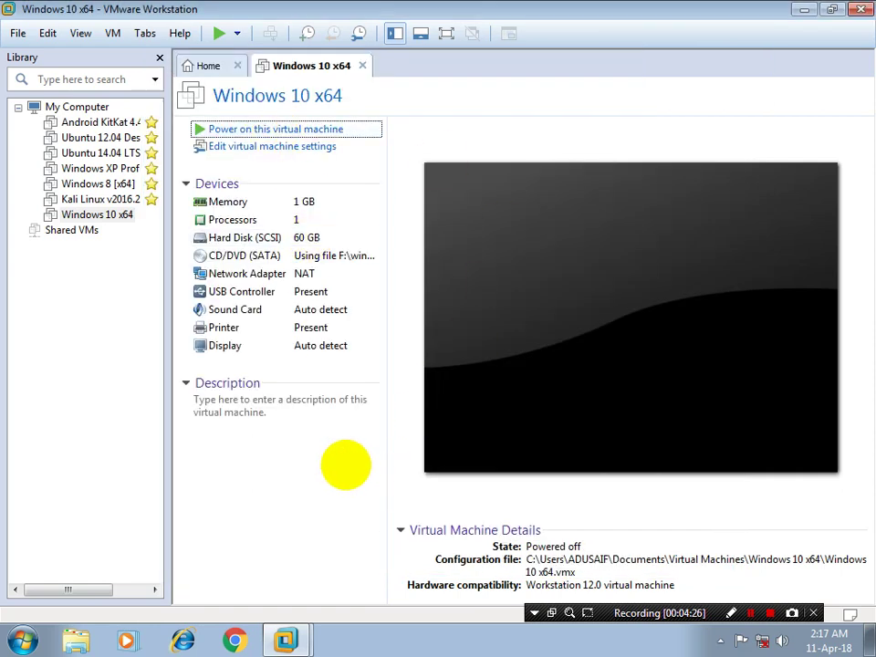
# Power on the Windows 10 x64 virtual machine in full screen and dismiss the removable devices hint
pyautogui.hotkey('ctrl', 'b')
pyautogui.click(446, 33)
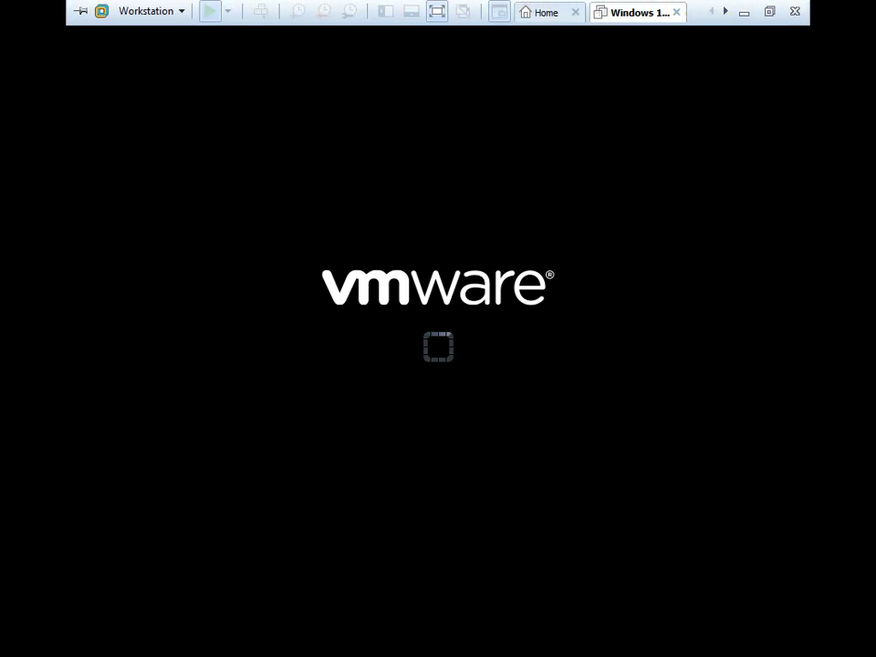
pyautogui.click(571, 235)
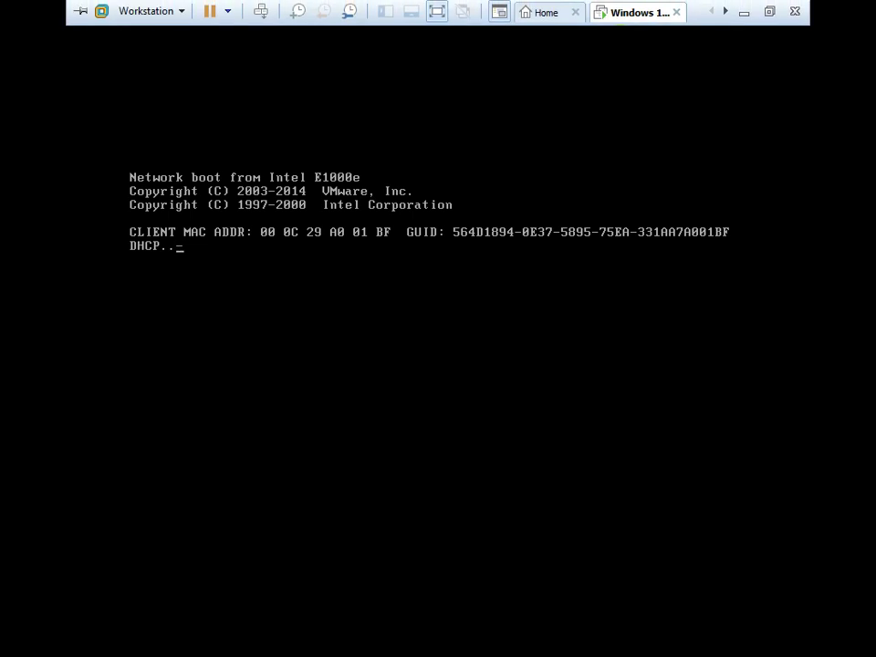
# Reset the Windows 10 x64 virtual machine to retry booting from the ISO, and dismiss the removable devices hint
pyautogui.rightClick(637, 13)
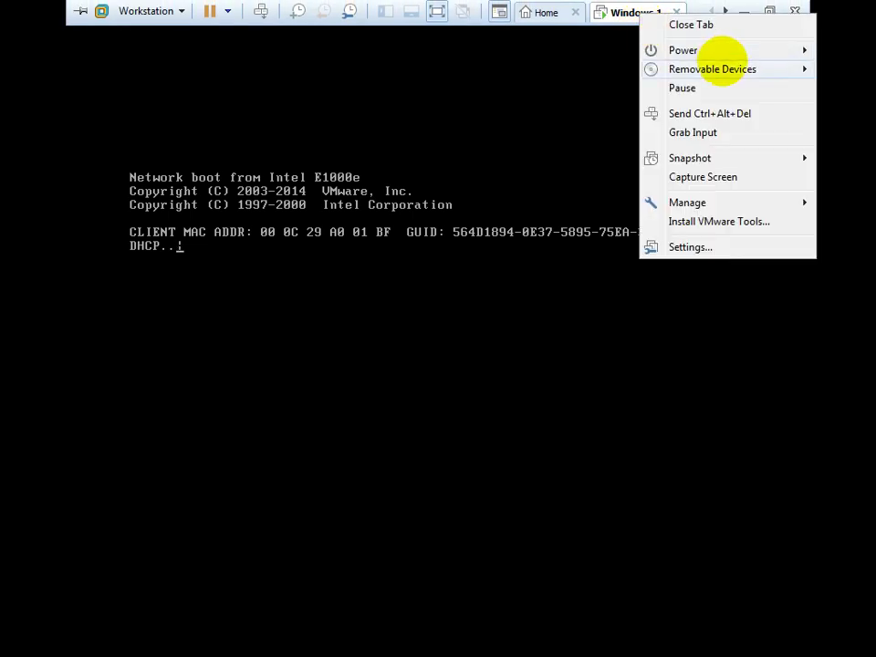
pyautogui.moveTo(726, 50)
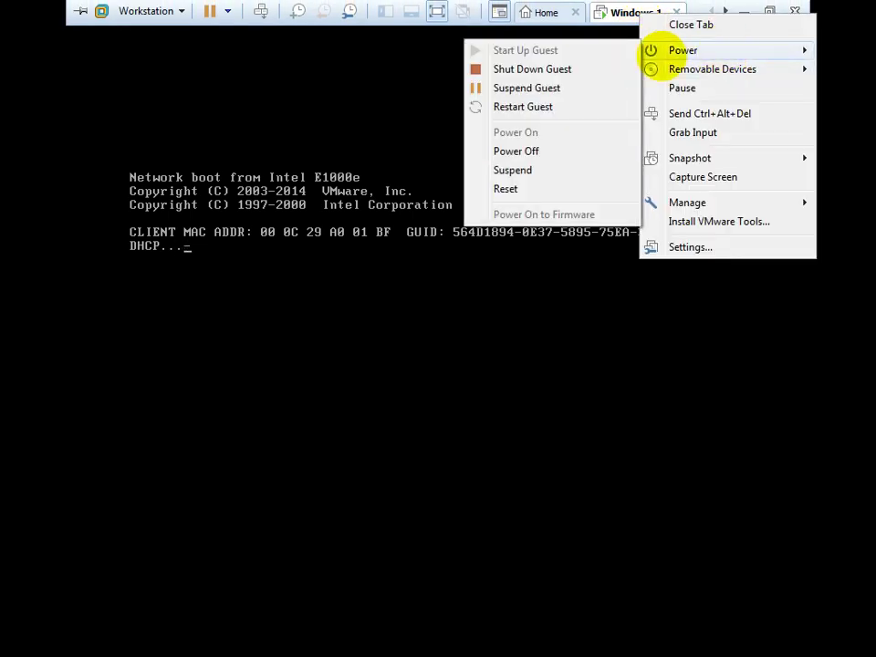
pyautogui.click(507, 189)
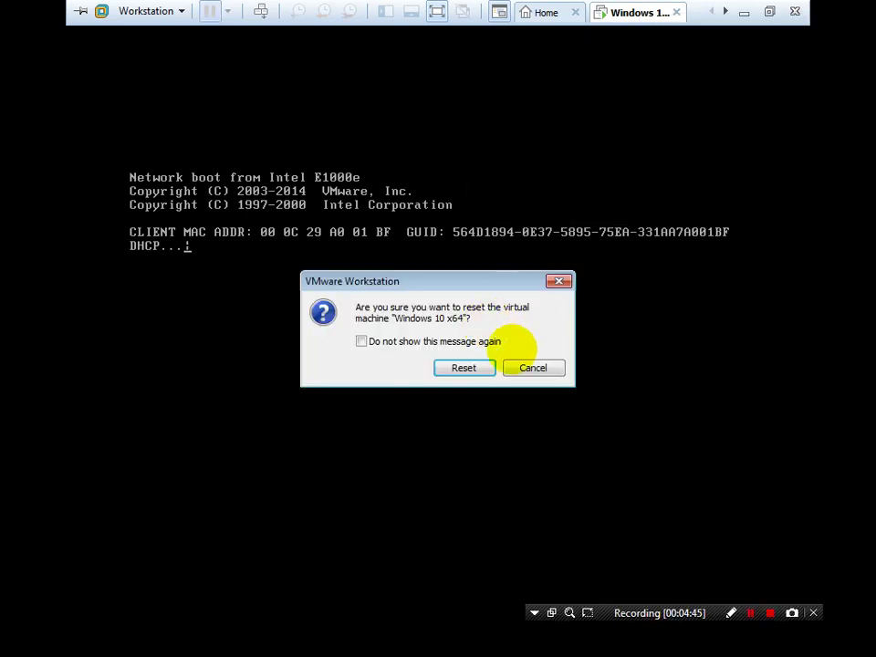
pyautogui.click(465, 367)
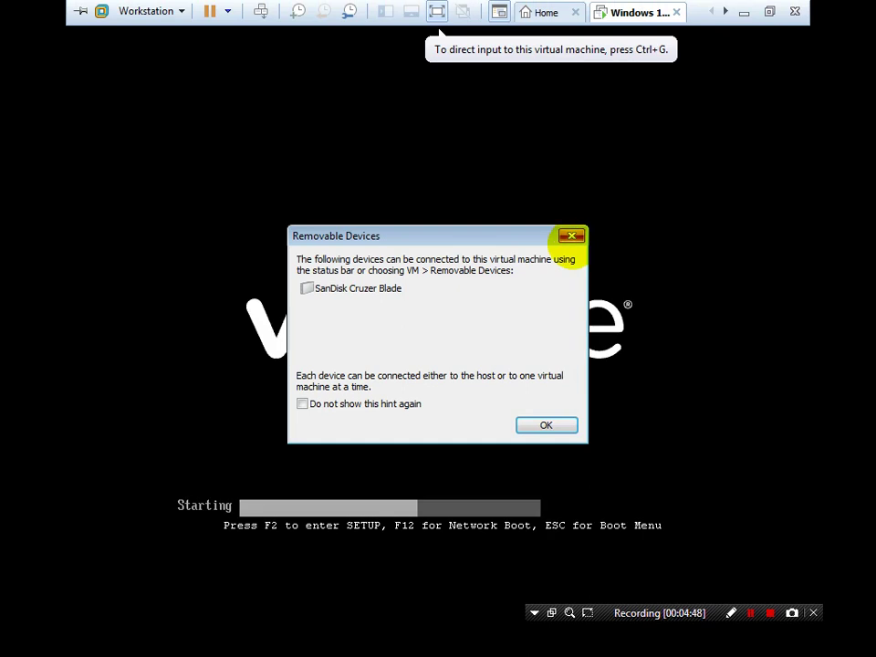
pyautogui.click(570, 235)
# Leave full screen, power off the Windows 10 x64 virtual machine and exit VMware Workstation
pyautogui.moveTo(698, 7)
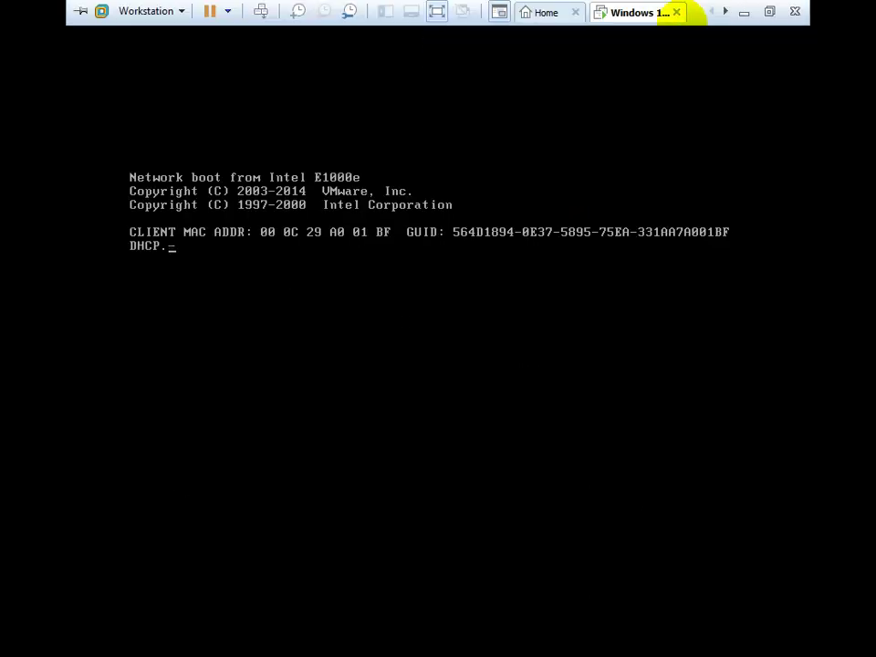
pyautogui.click(770, 11)
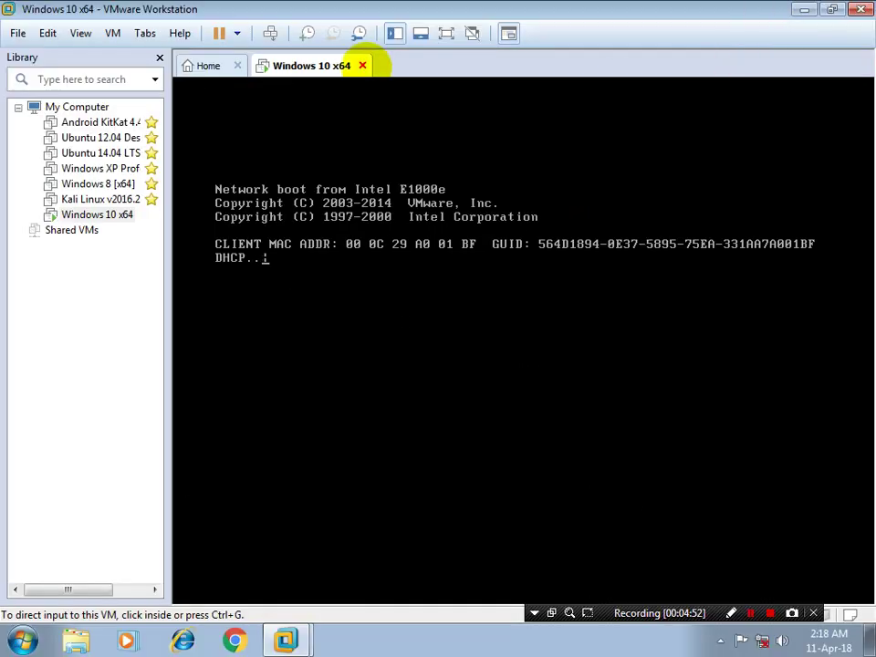
pyautogui.click(362, 65)
pyautogui.click(407, 348)
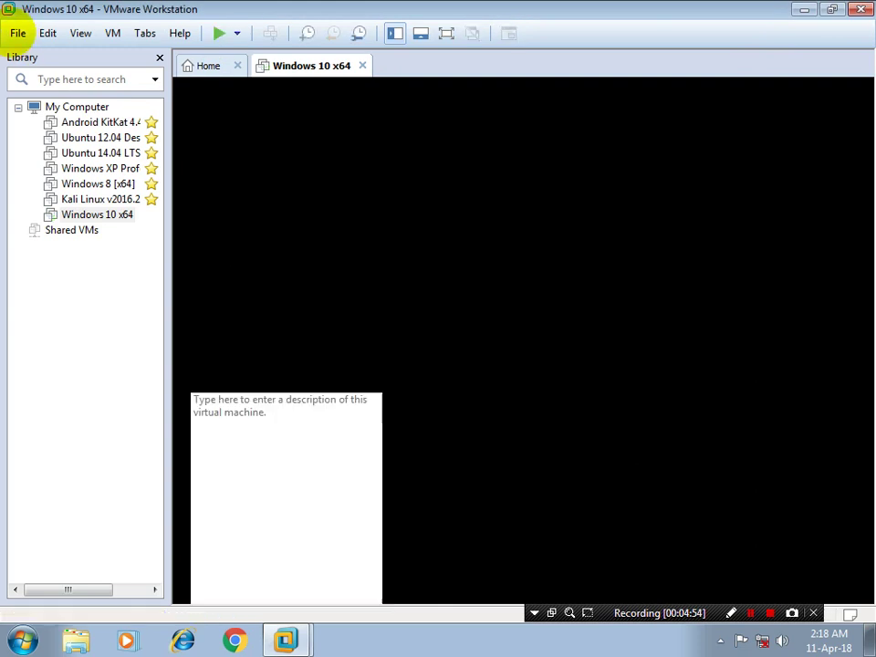
pyautogui.click(18, 33)
pyautogui.click(71, 242)
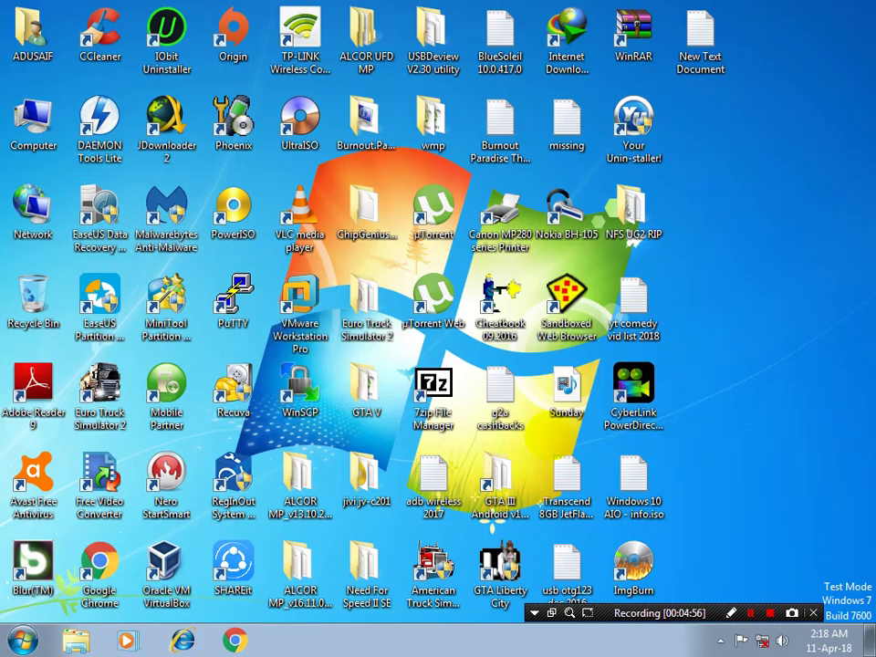
# Open the "windows 10 aio" ISO file from Local Disk (F:) with PowerISO
pyautogui.press('super+e')
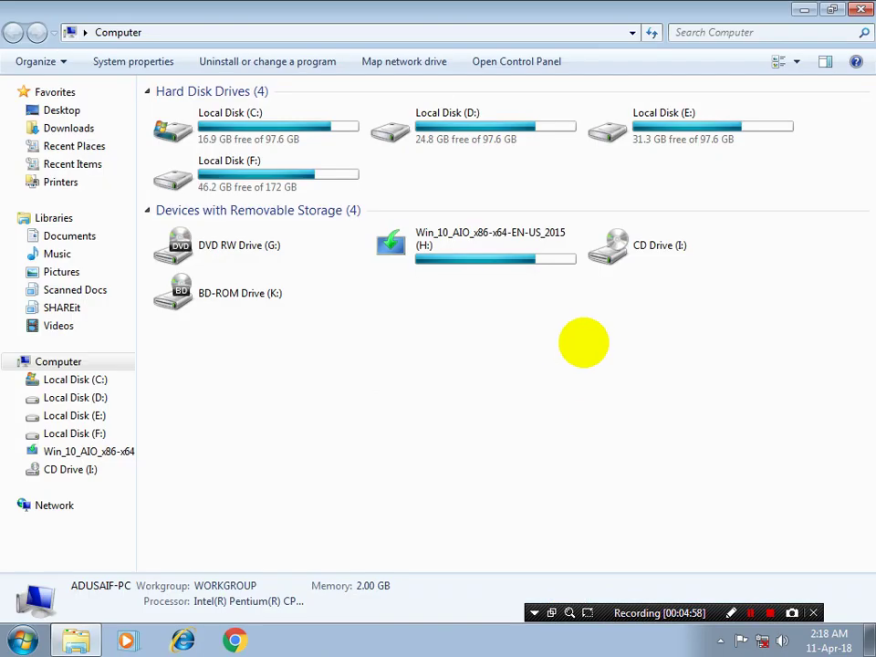
pyautogui.click(64, 451)
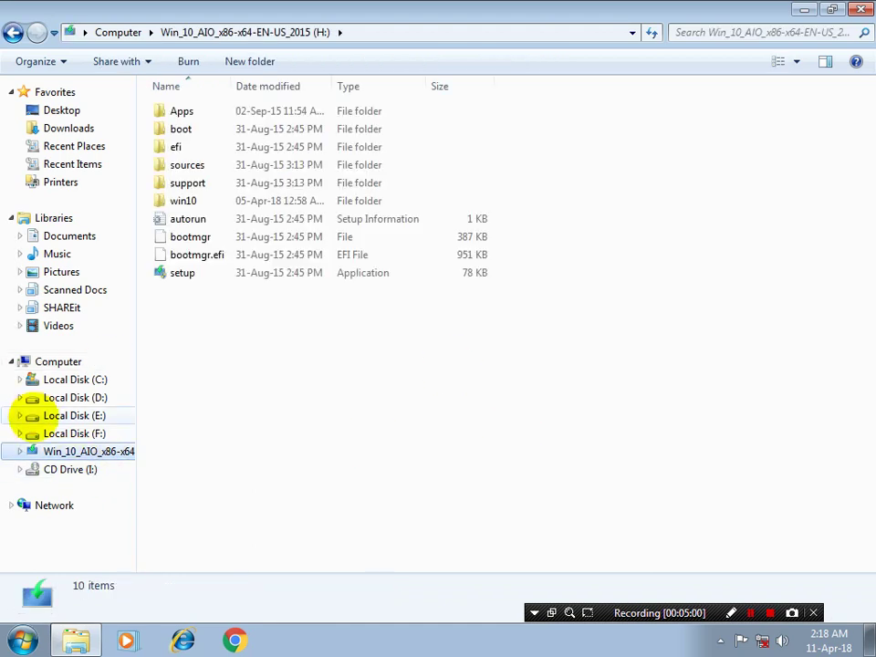
pyautogui.click(74, 433)
pyautogui.scroll(-8, 867, 506)
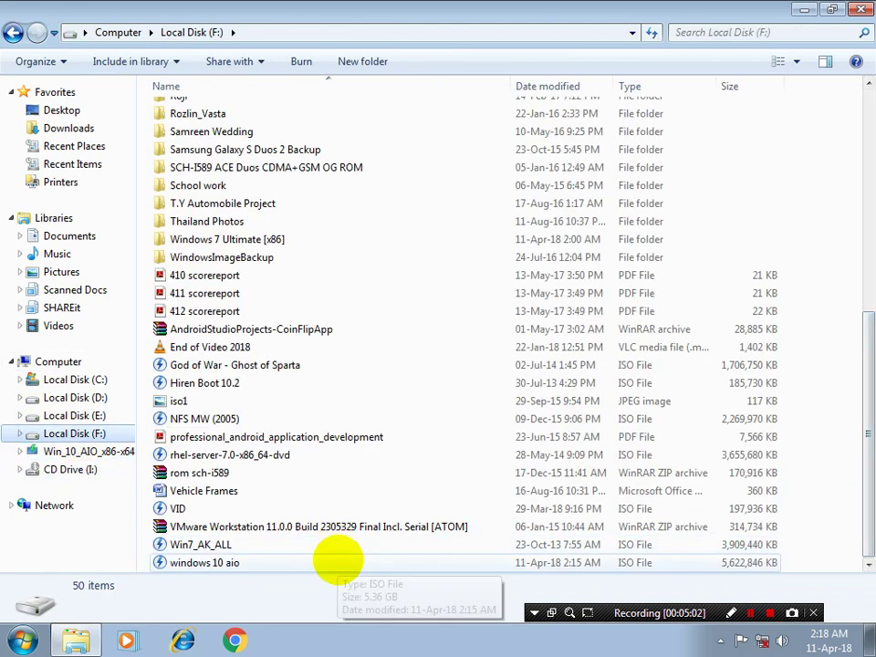
pyautogui.click(336, 560)
pyautogui.click(146, 61)
pyautogui.click(166, 138)
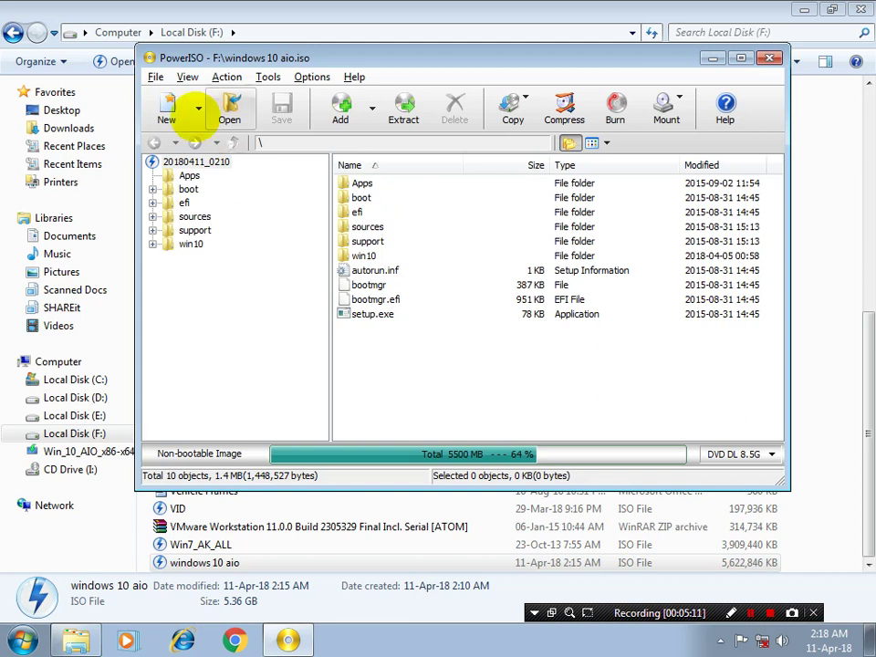
pyautogui.click(156, 77)
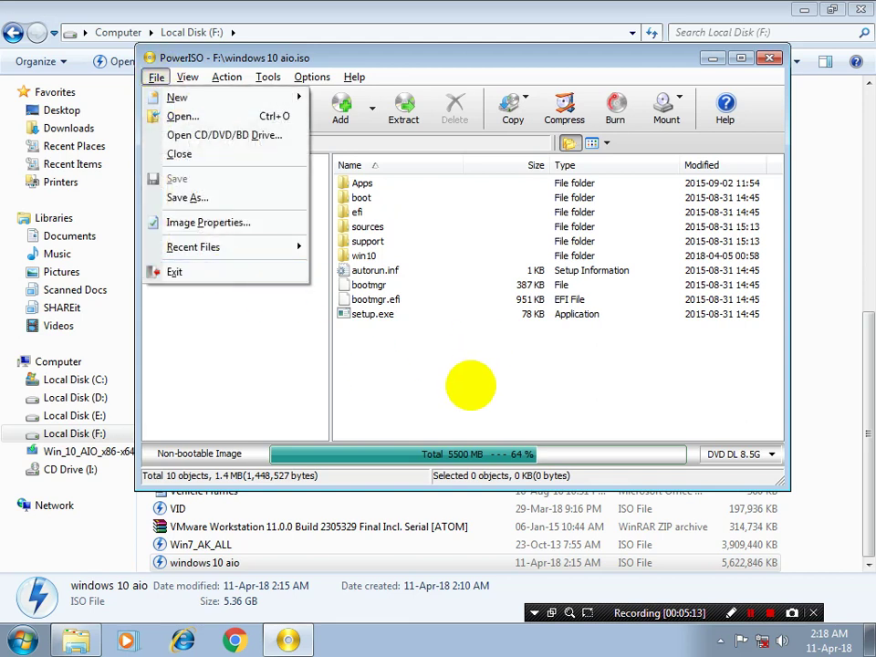
pyautogui.click(471, 388)
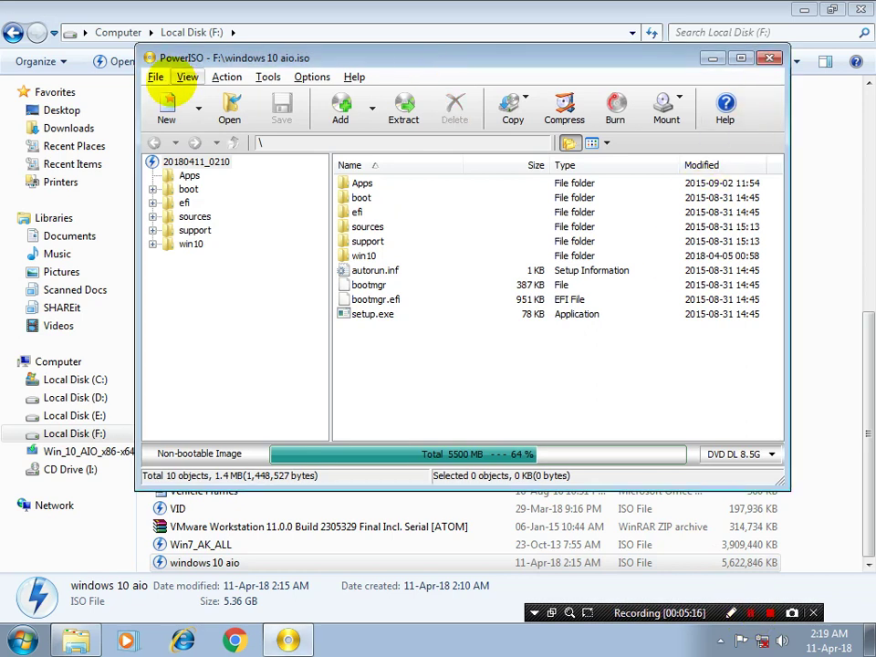
# Exit PowerISO and return to the Local Disk (F:) file list
pyautogui.click(156, 77)
pyautogui.click(212, 271)
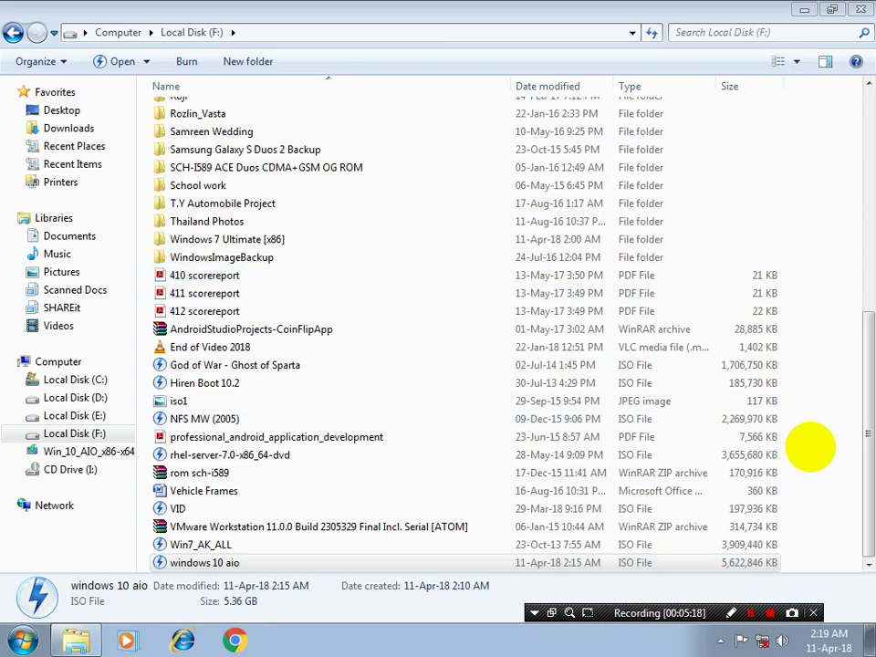
pyautogui.click(812, 446)
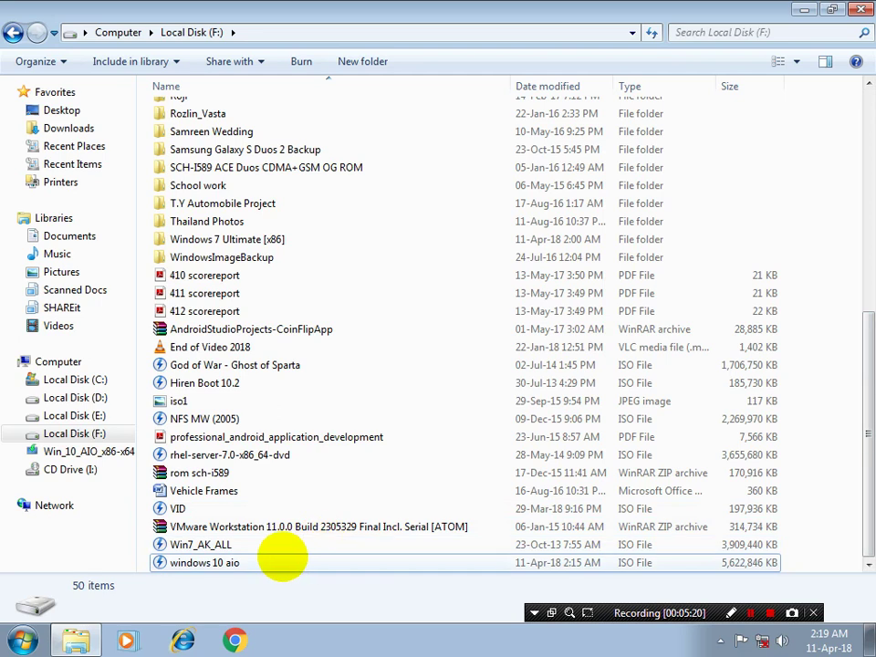
pyautogui.click(276, 564)
pyautogui.click(811, 465)
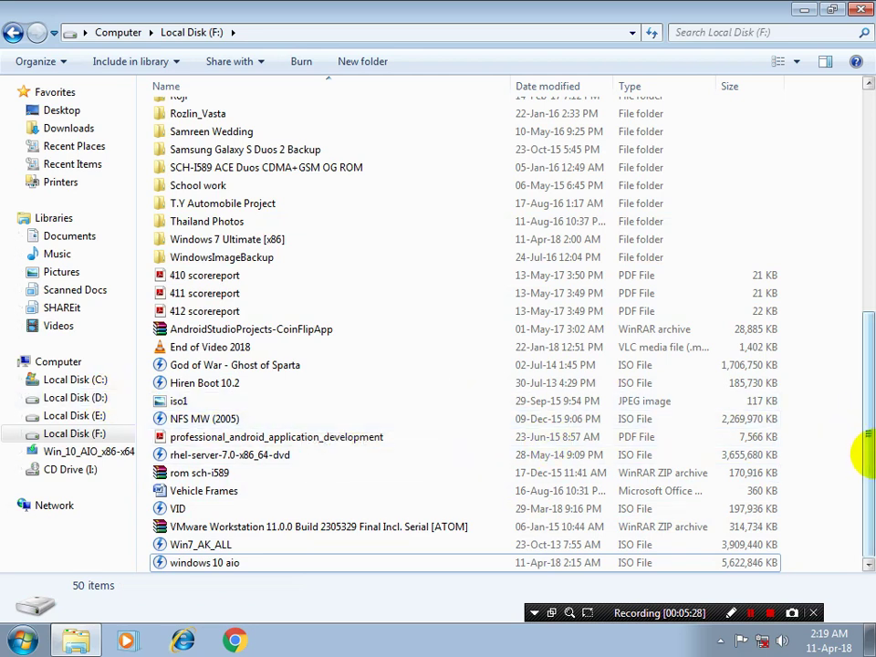
# Open the SW_DVD5_WIN_ENTERPRISE_10_1607_64BIT ISO file from the OS folder on Local Disk (F:) with UltraISO
pyautogui.moveTo(865, 456); pyautogui.dragTo(861, 361)
pyautogui.press('o')
pyautogui.press('Return')
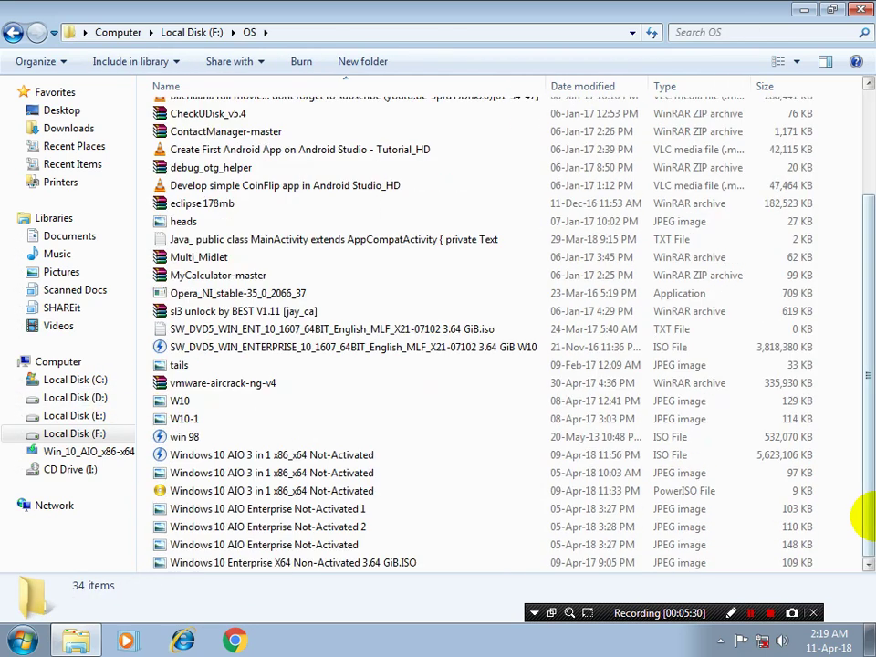
pyautogui.click(332, 347)
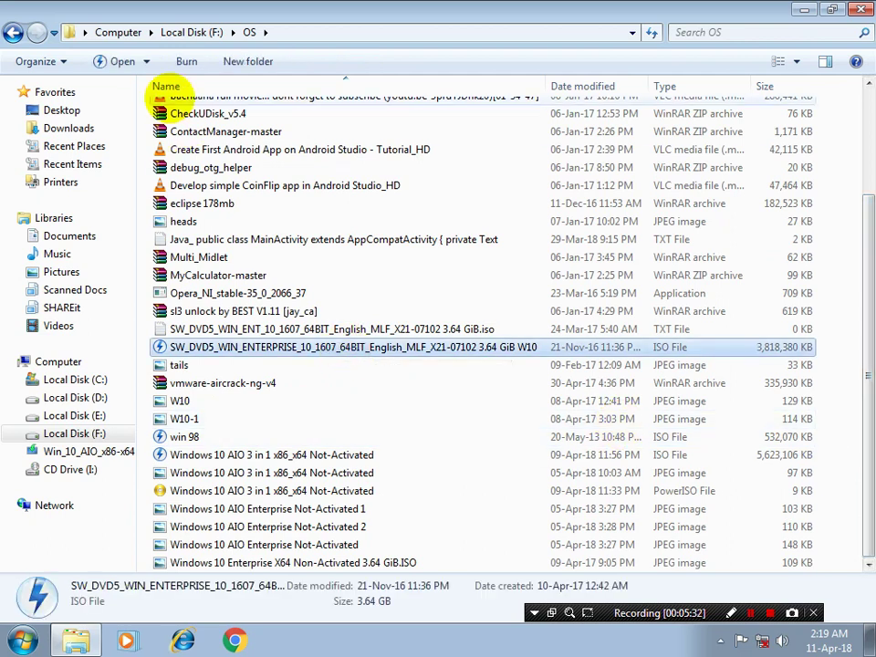
pyautogui.click(146, 61)
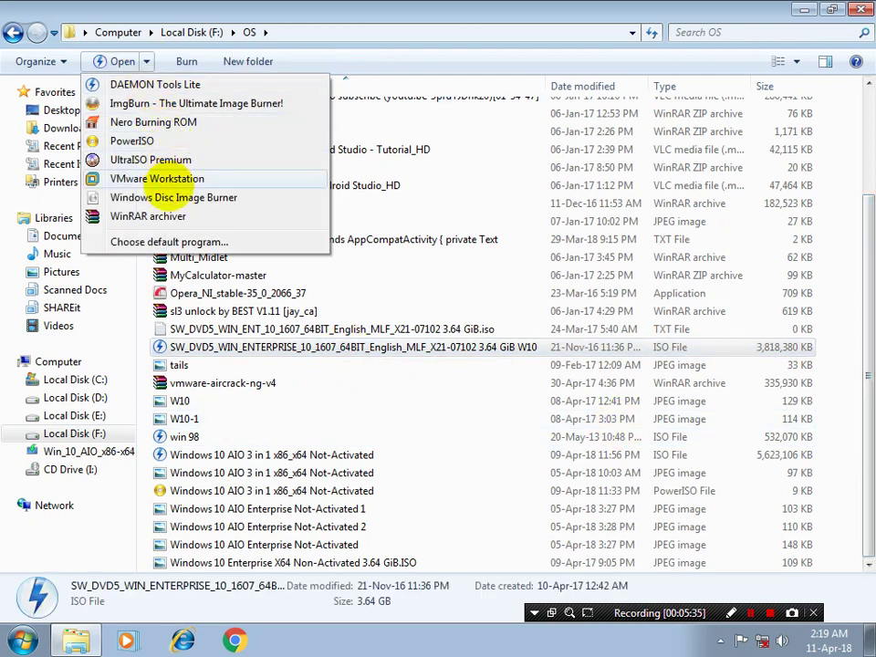
pyautogui.click(149, 159)
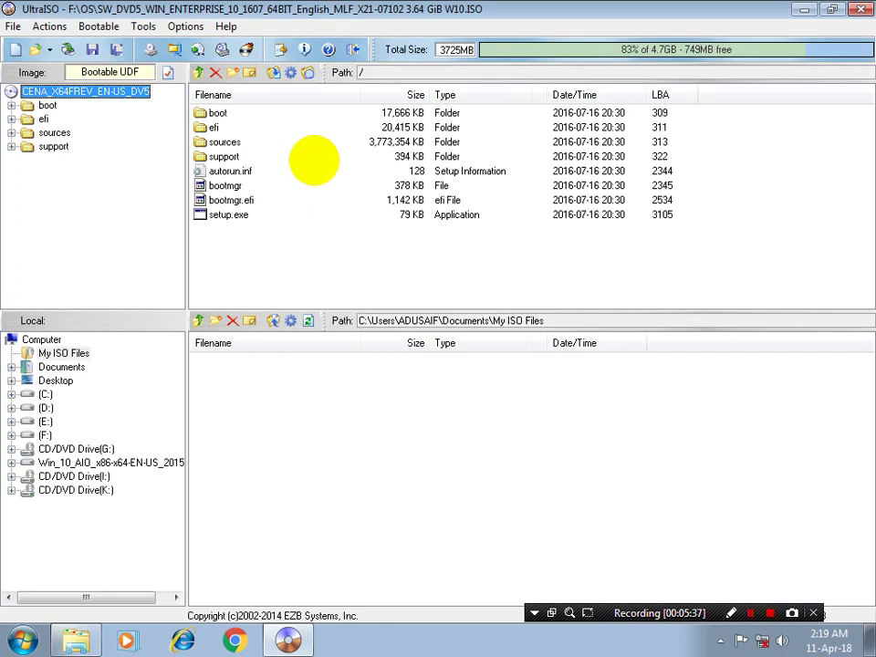
pyautogui.click(339, 262)
pyautogui.click(98, 26)
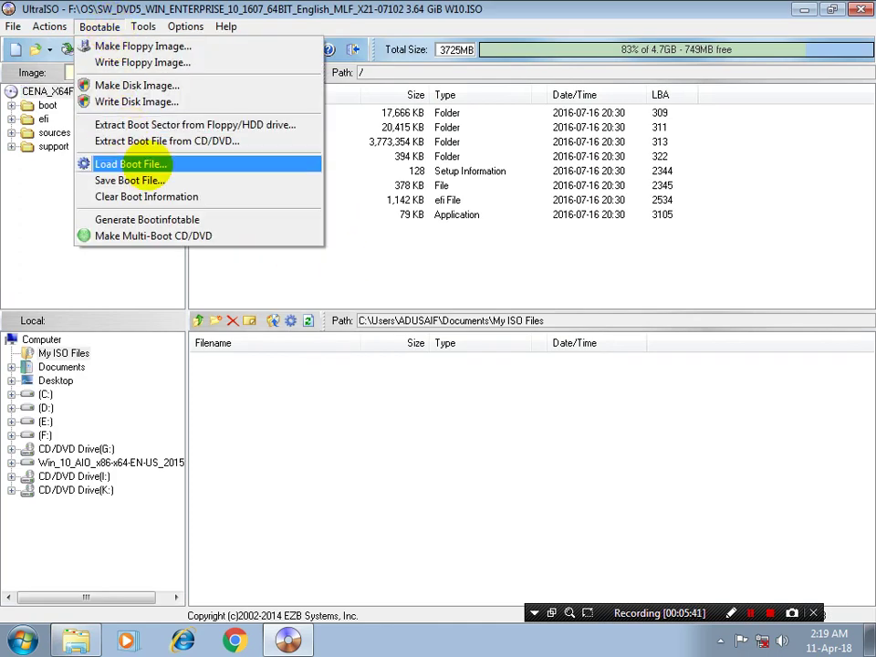
pyautogui.click(165, 164)
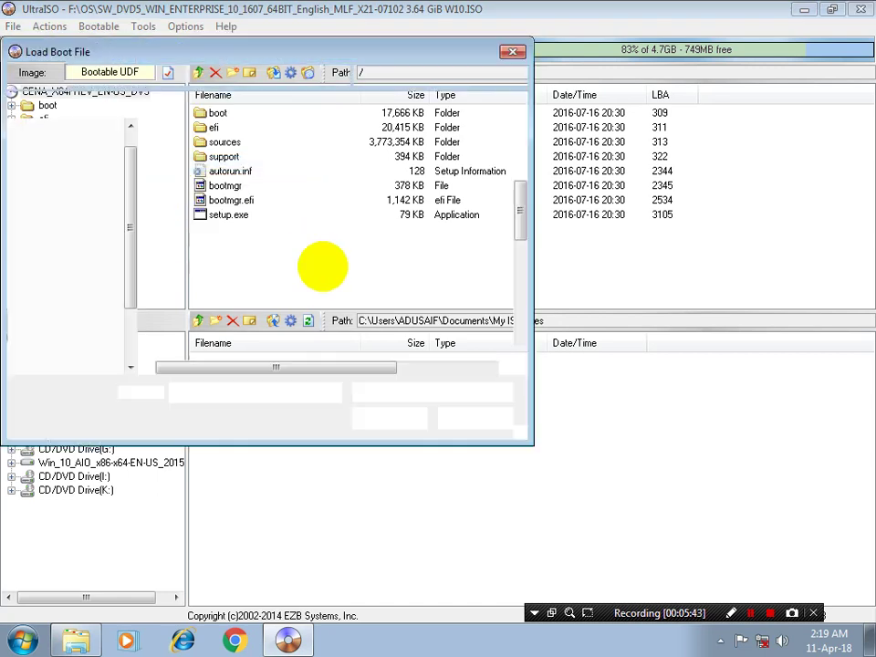
pyautogui.click(481, 391)
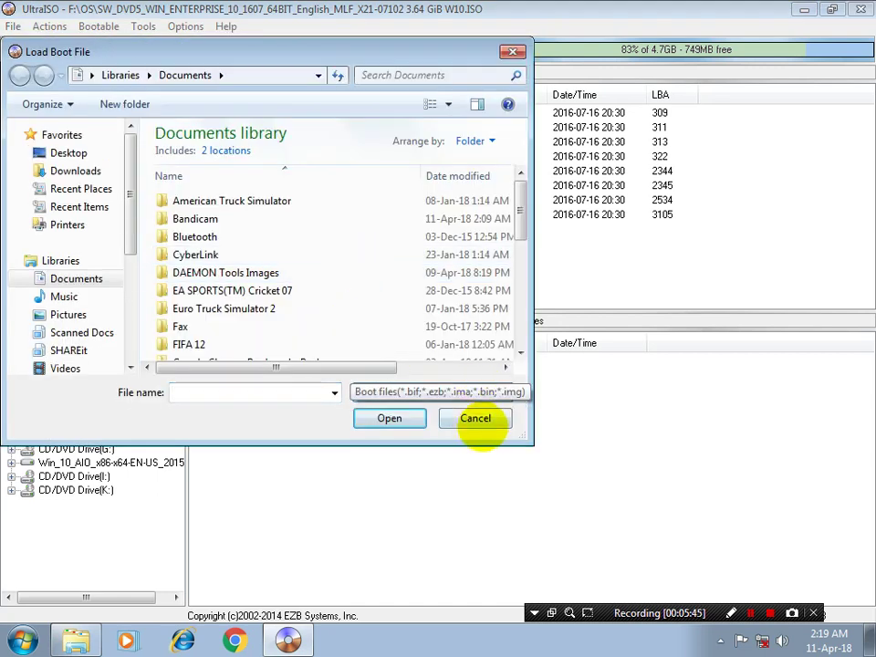
pyautogui.click(475, 418)
pyautogui.click(101, 27)
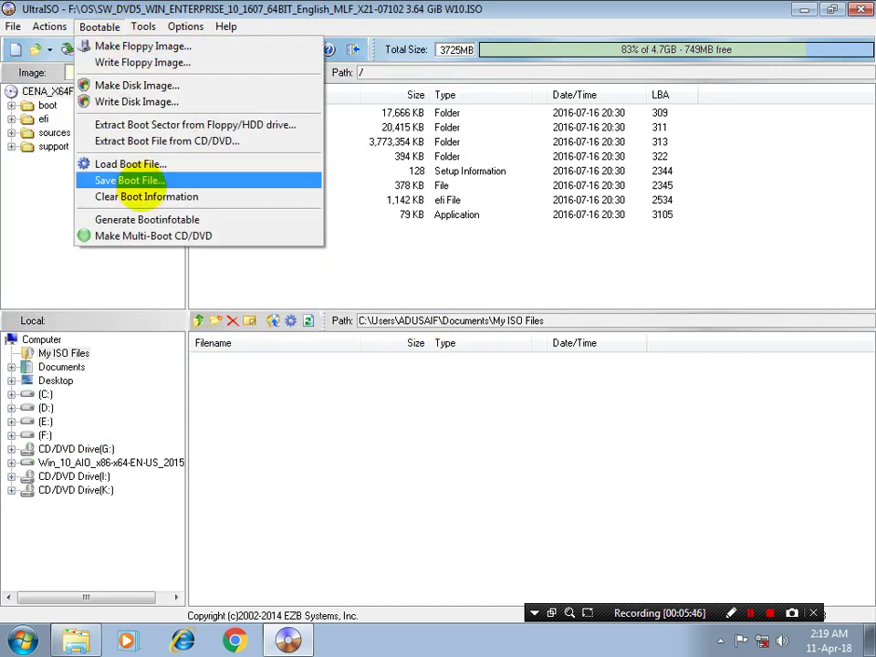
pyautogui.click(141, 197)
pyautogui.click(517, 377)
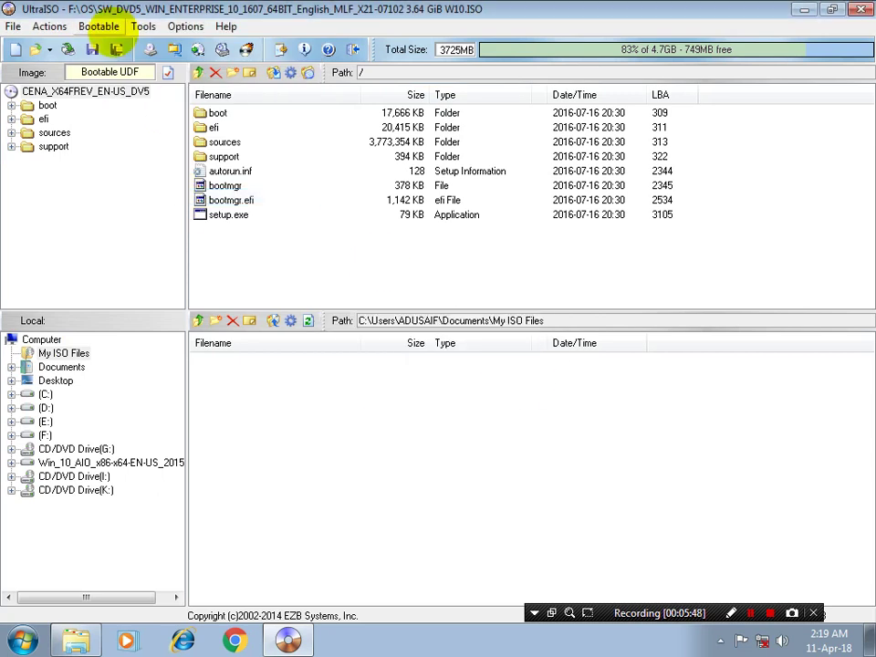
# Clear the boot information of the opened image, then exit UltraISO without saving the change
pyautogui.click(109, 26)
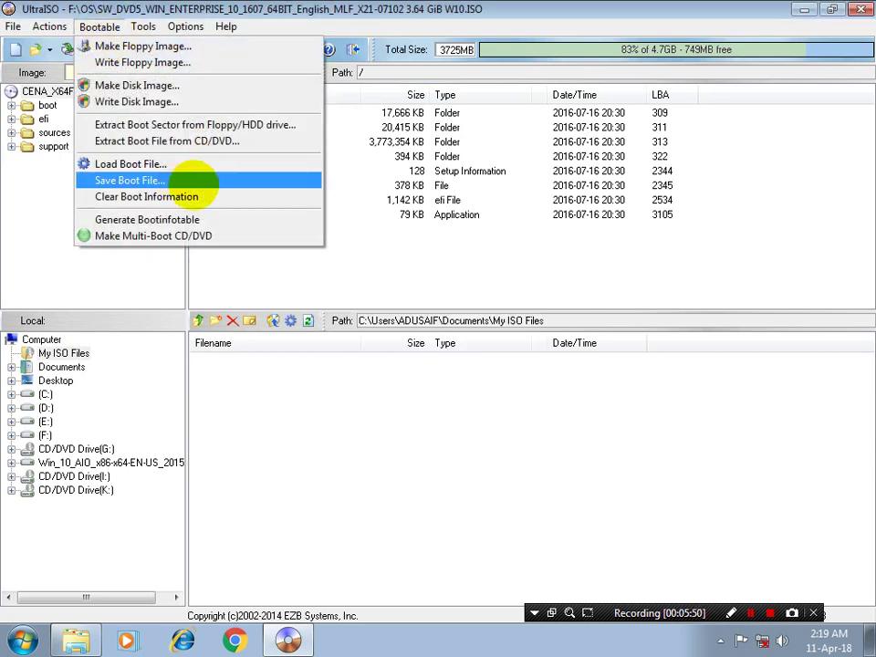
pyautogui.click(183, 196)
pyautogui.click(436, 378)
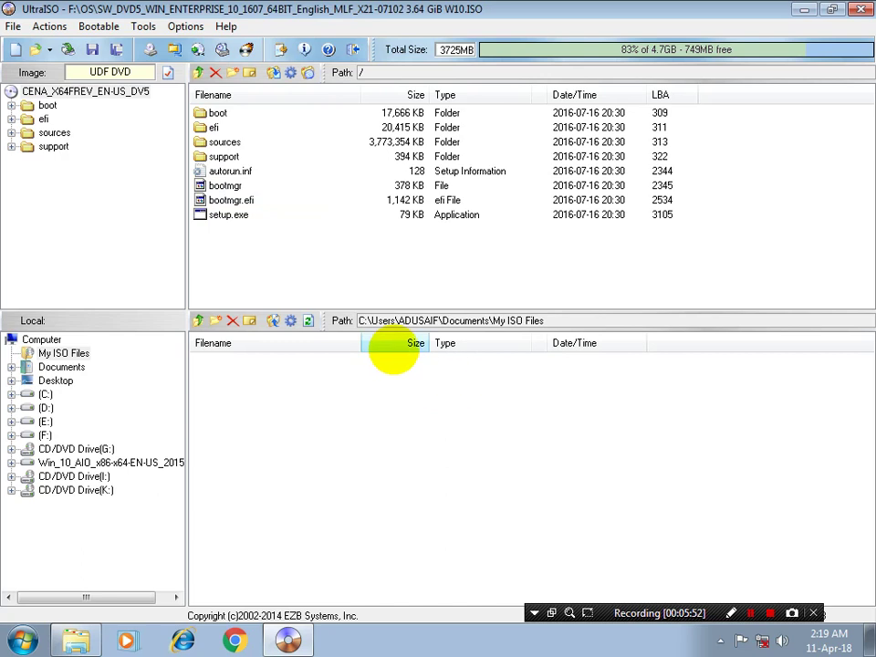
pyautogui.click(13, 26)
pyautogui.click(92, 315)
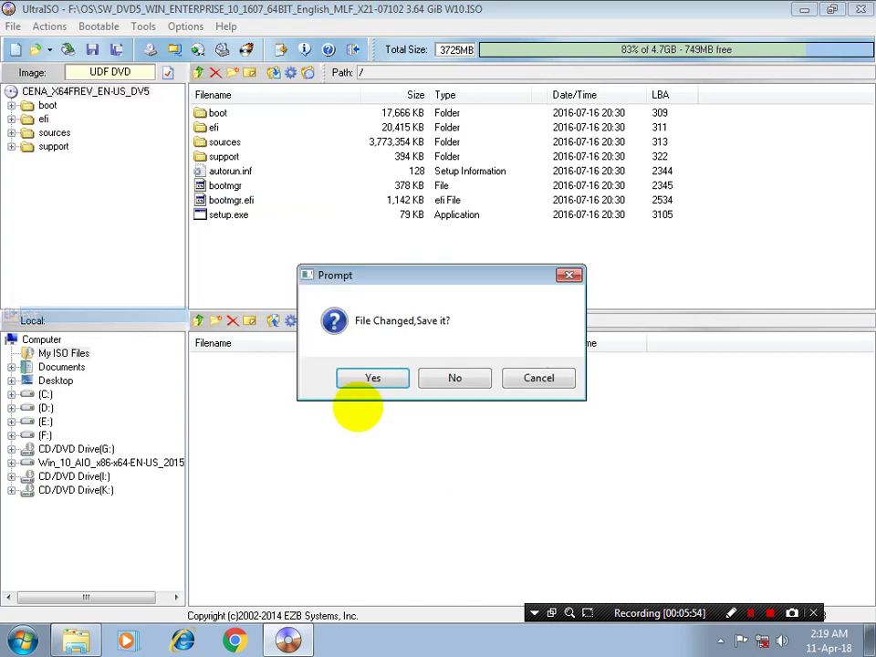
pyautogui.click(454, 378)
# Reopen the SW_DVD5_WIN_ENTERPRISE_10_1607_64BIT ISO file with UltraISO
pyautogui.click(146, 61)
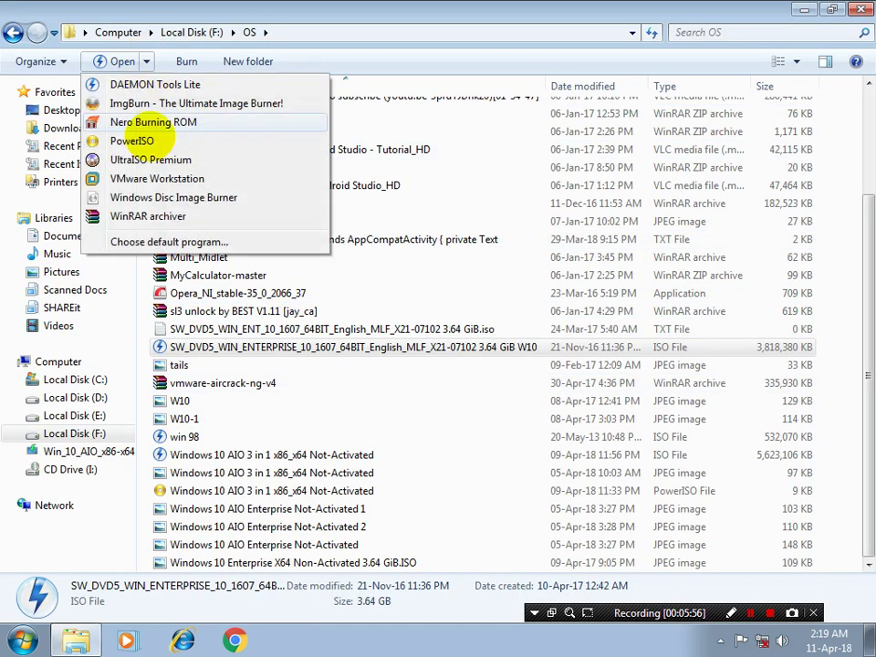
pyautogui.click(150, 160)
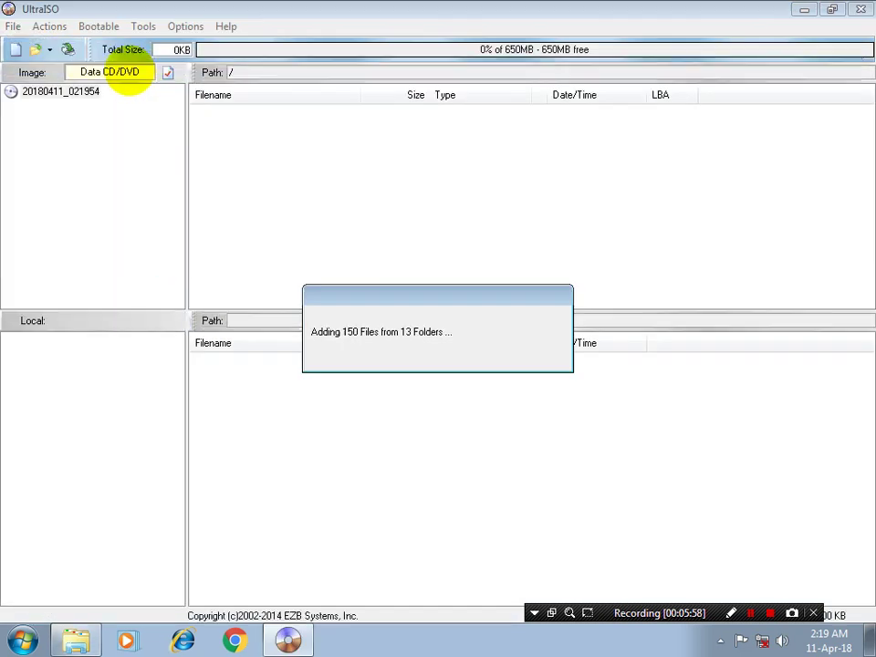
pyautogui.click(99, 27)
pyautogui.click(146, 196)
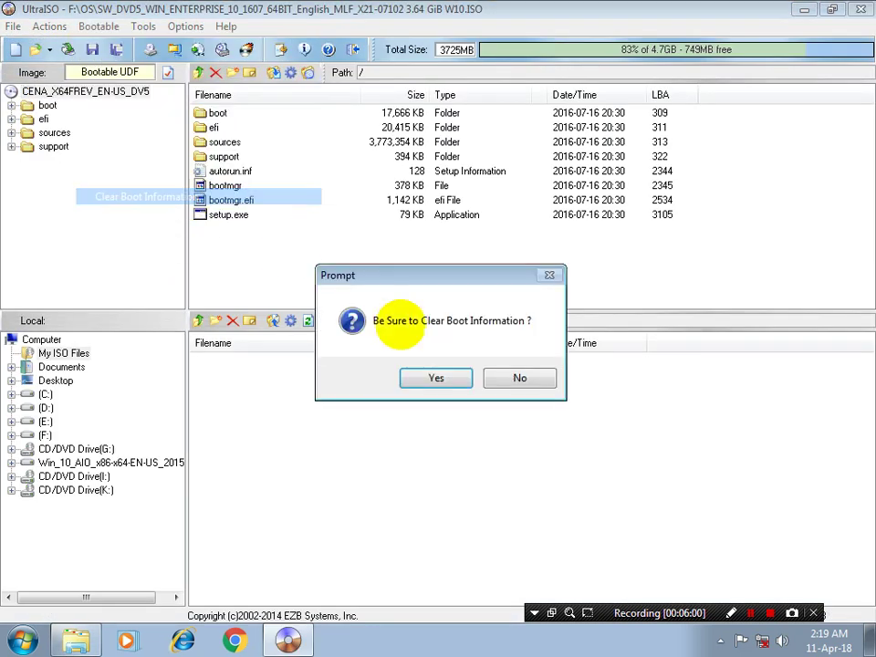
pyautogui.click(508, 376)
# Save the image's boot file as "windows 10 aio" in Boot Image File (*.bif) format in the Documents library
pyautogui.click(99, 26)
pyautogui.click(155, 180)
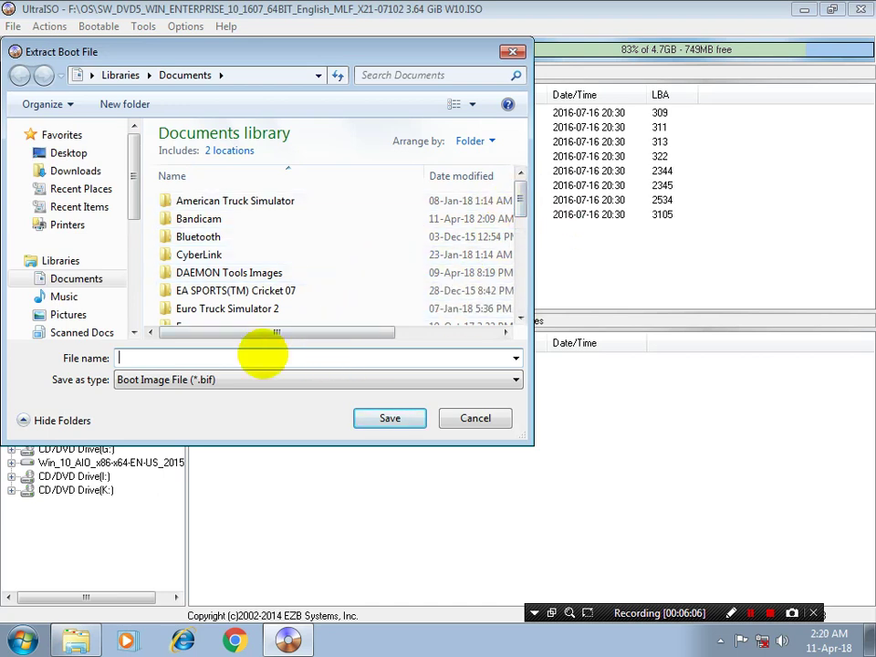
pyautogui.write('w')
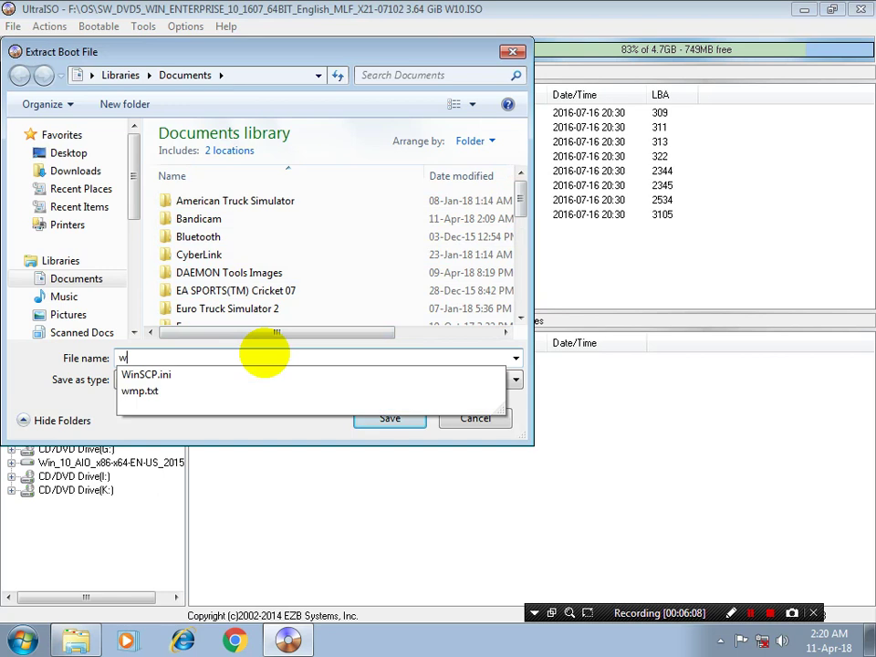
pyautogui.write('in')
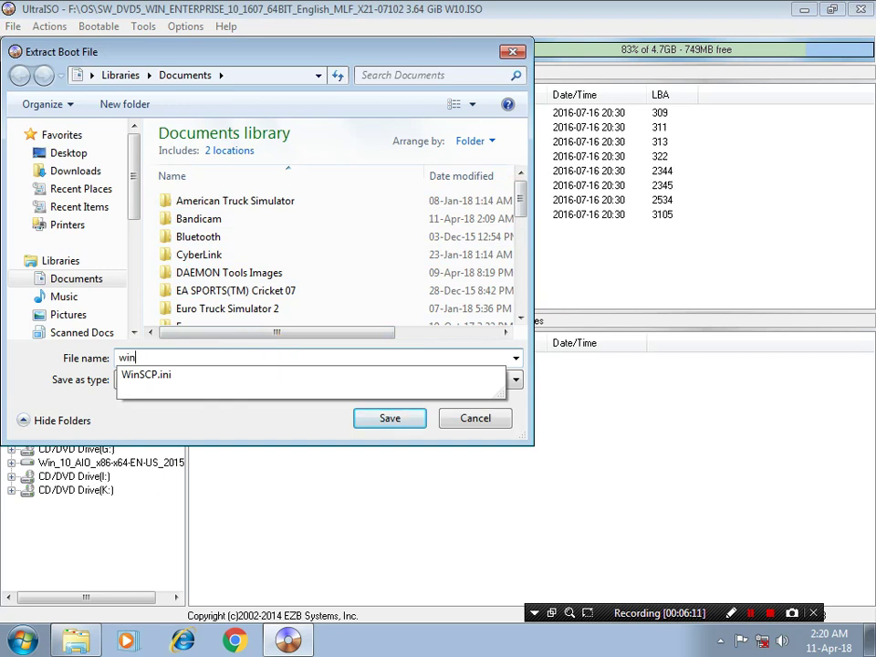
pyautogui.write('dows 10 aio')
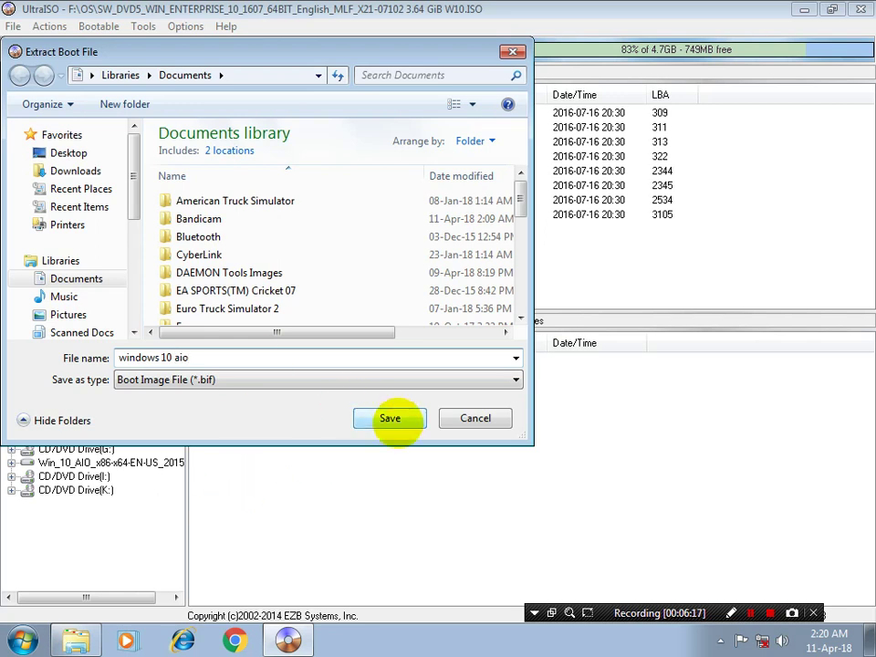
pyautogui.click(390, 417)
# Exit UltraISO and return to the OS folder in Windows Explorer
pyautogui.click(12, 25)
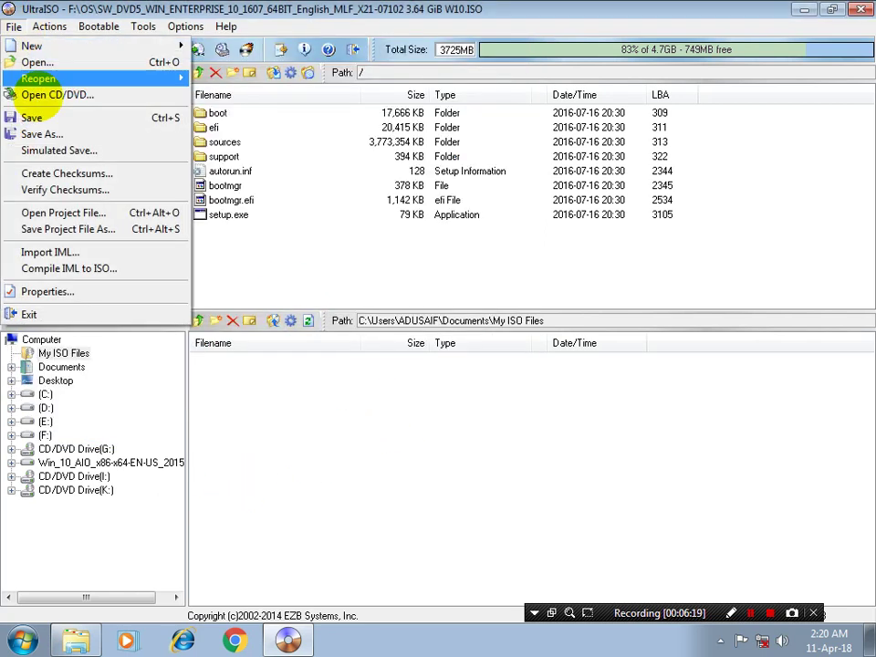
pyautogui.click(380, 419)
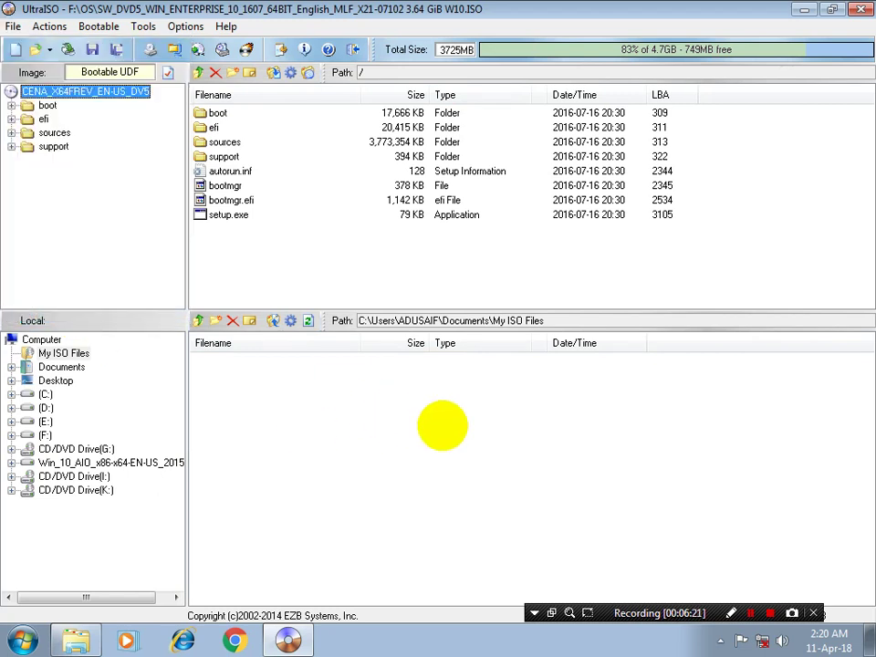
pyautogui.hotkey('alt', 'Tab')
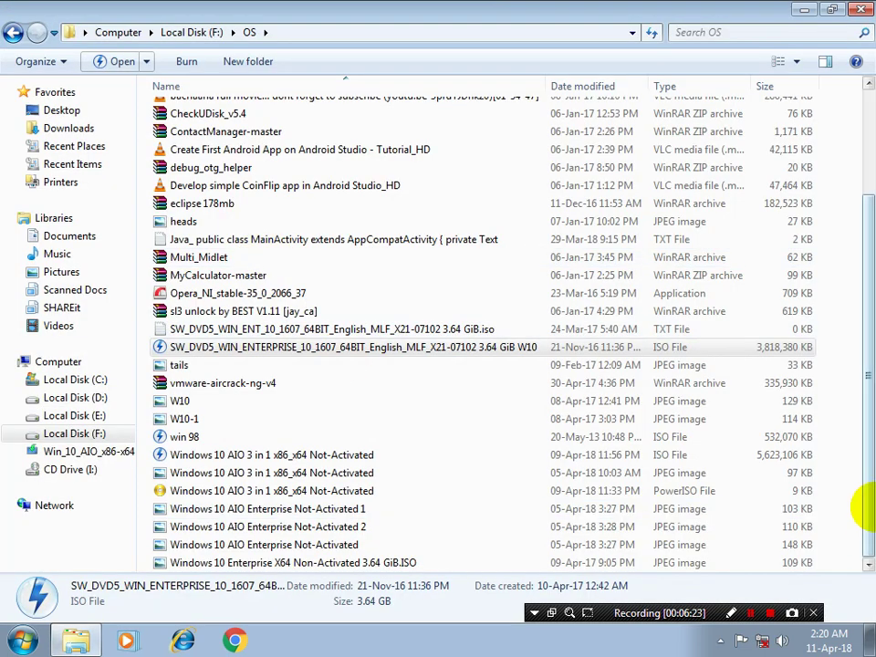
# Go back to Local Disk (F:) and open the "windows 10 aio" ISO file with UltraISO
pyautogui.click(844, 457)
pyautogui.click(13, 32)
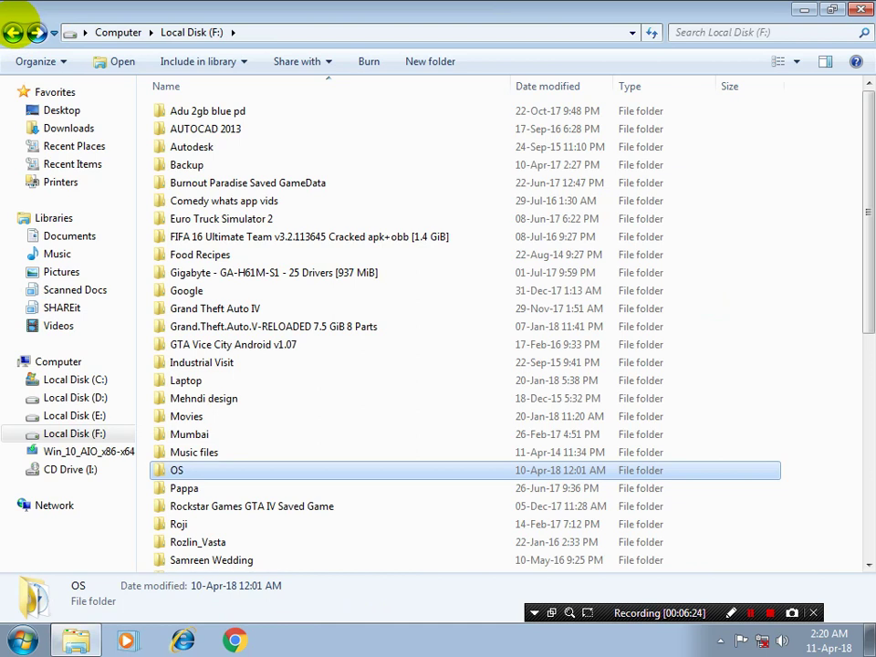
pyautogui.scroll(-7, 861, 459)
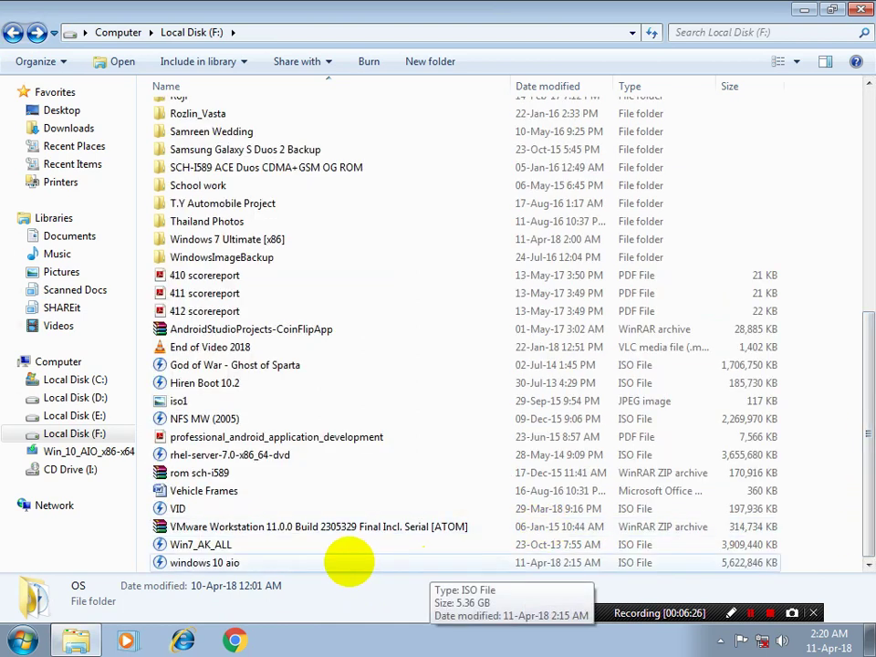
pyautogui.click(347, 563)
pyautogui.click(146, 61)
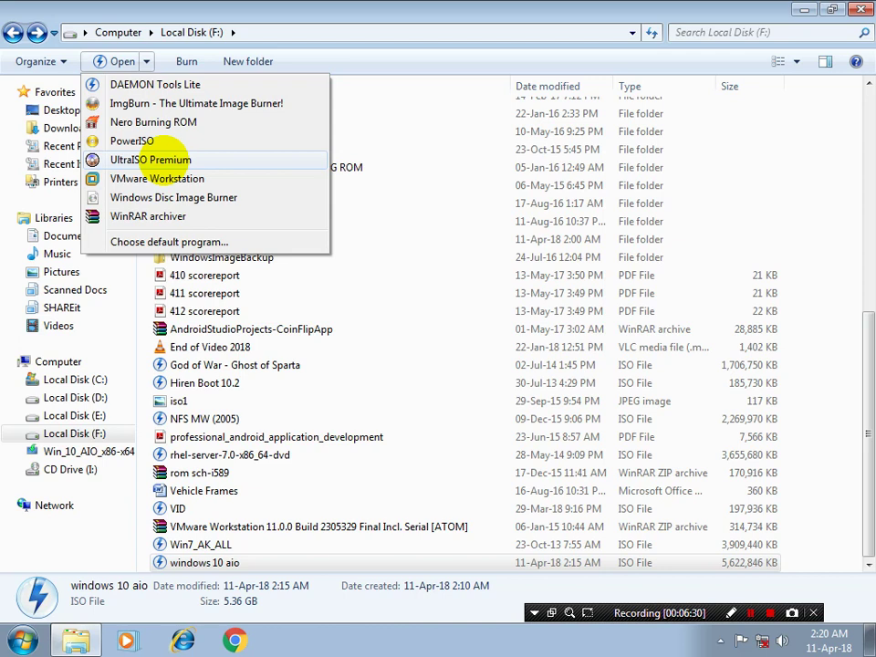
pyautogui.click(151, 160)
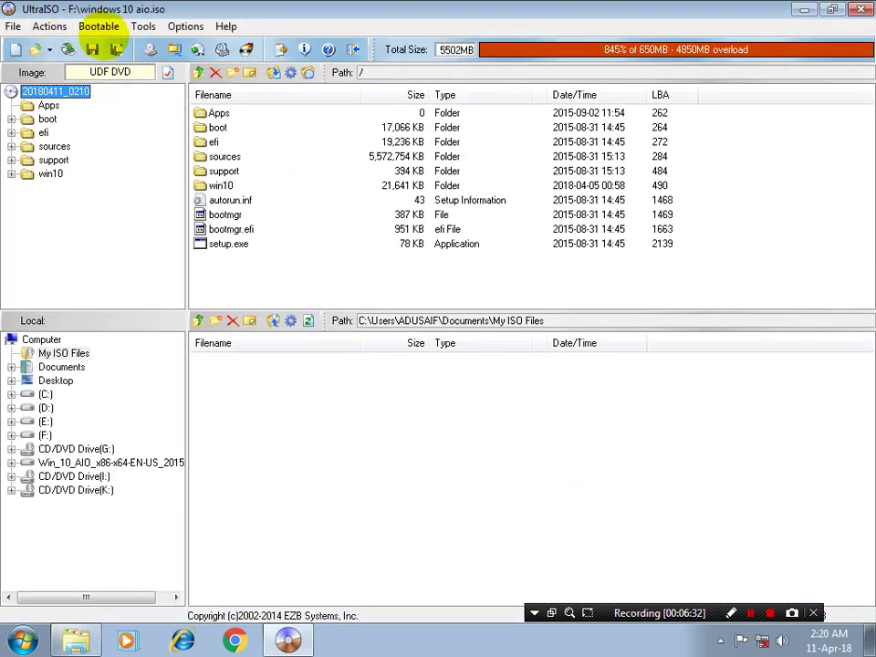
# Exit UltraISO and open the "windows 10 aio" ISO file with PowerISO instead
pyautogui.click(14, 26)
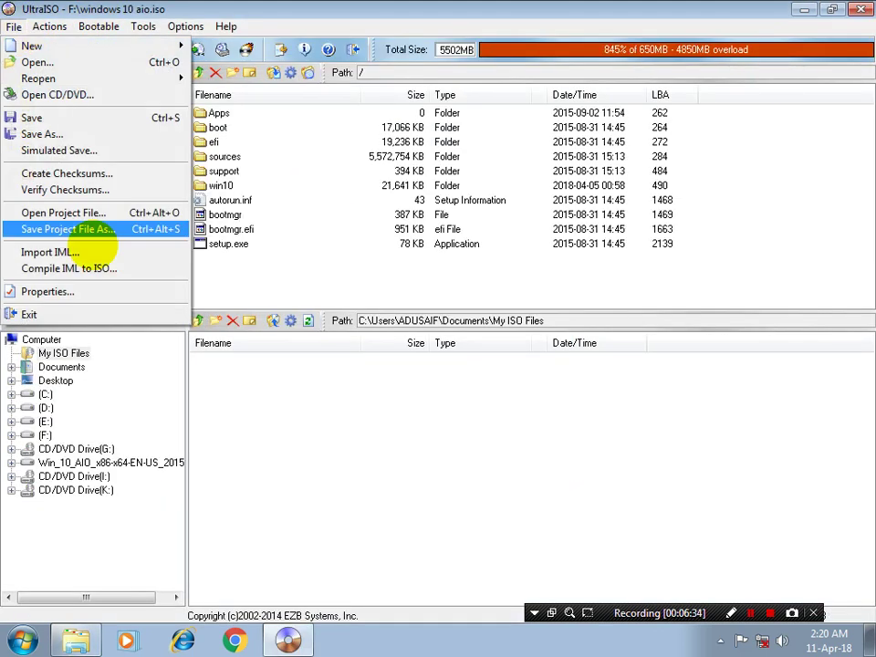
pyautogui.click(102, 313)
pyautogui.click(146, 62)
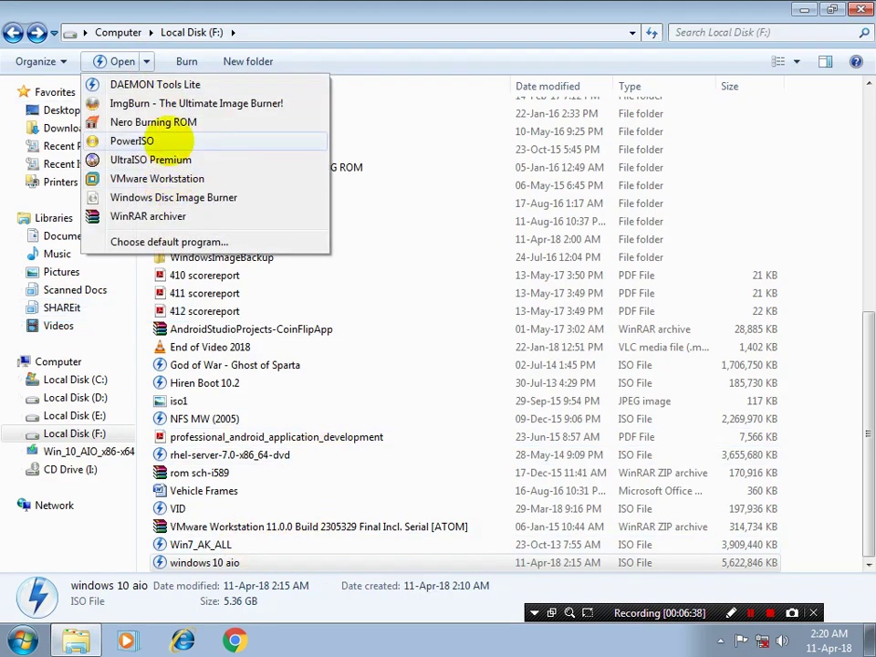
pyautogui.click(133, 140)
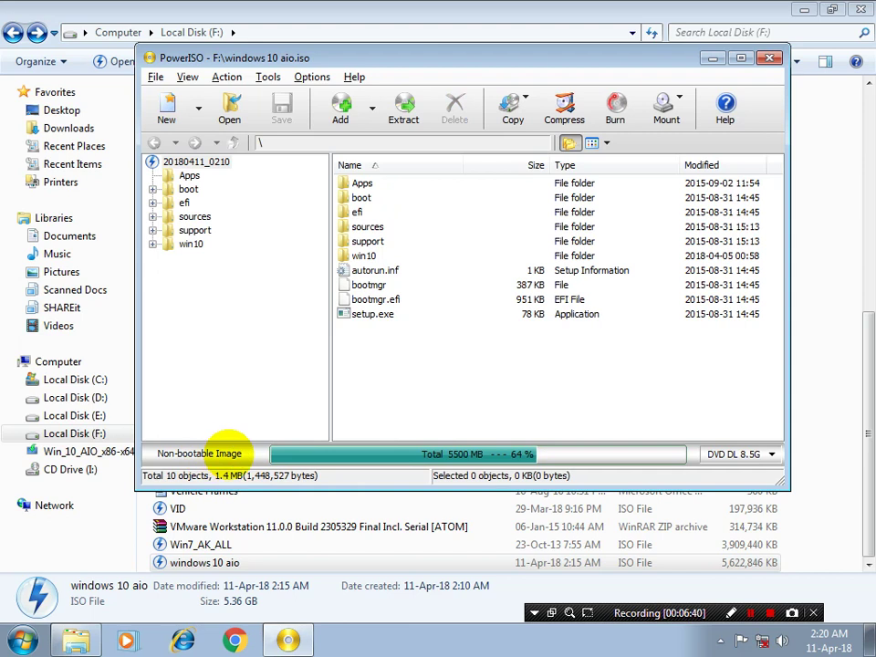
# Review the image's general, advanced, comment, date/time and file information properties, then close them without changes
pyautogui.click(210, 451)
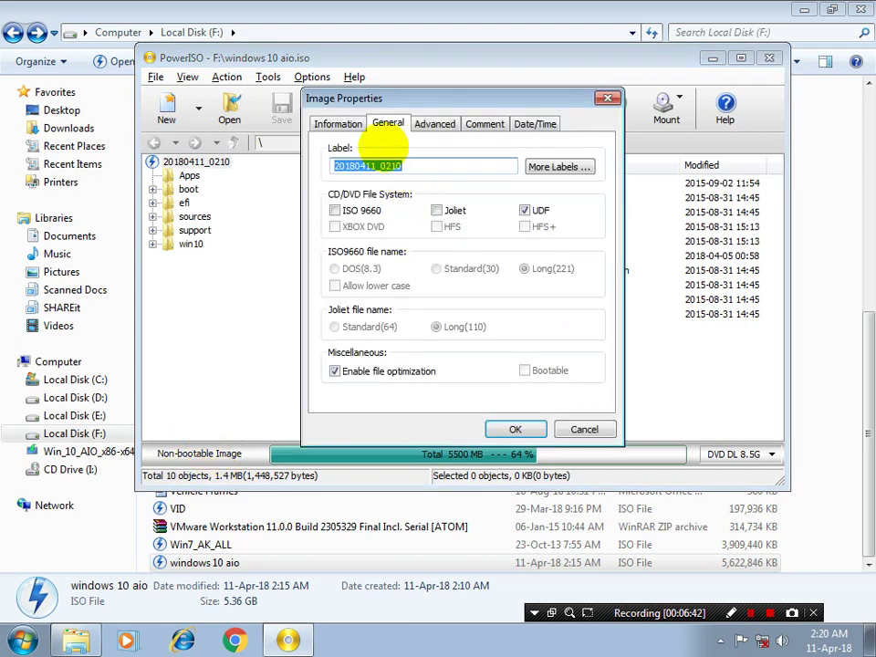
pyautogui.click(435, 123)
pyautogui.click(484, 123)
pyautogui.click(535, 123)
pyautogui.click(338, 123)
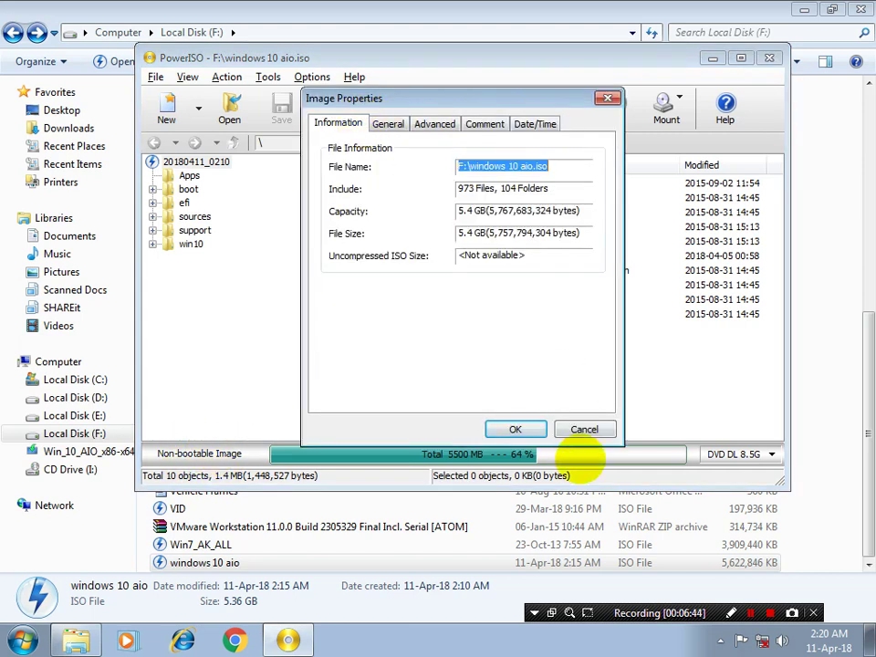
pyautogui.click(584, 429)
pyautogui.click(227, 77)
pyautogui.moveTo(241, 97)
pyautogui.click(473, 97)
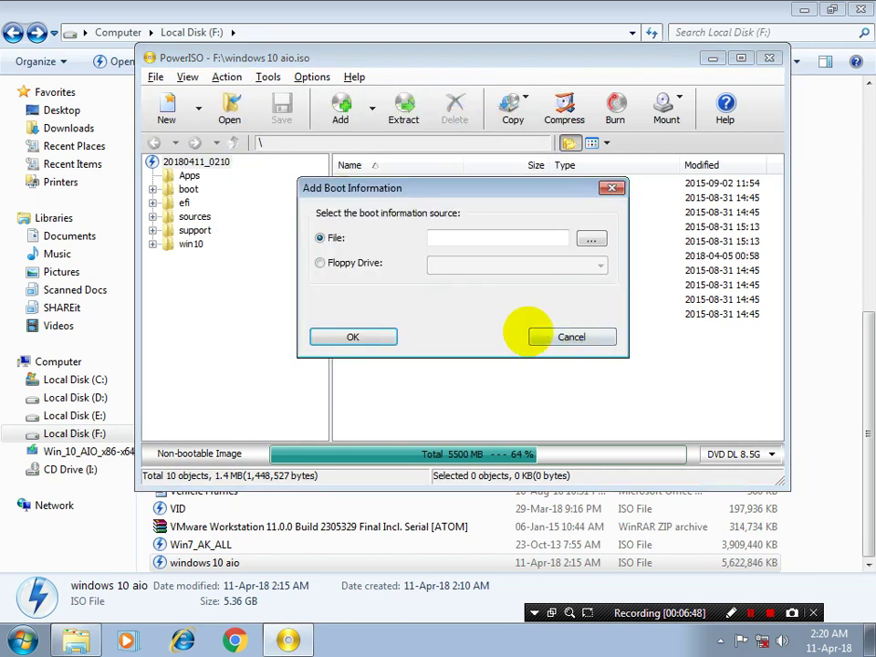
pyautogui.click(587, 343)
pyautogui.click(228, 76)
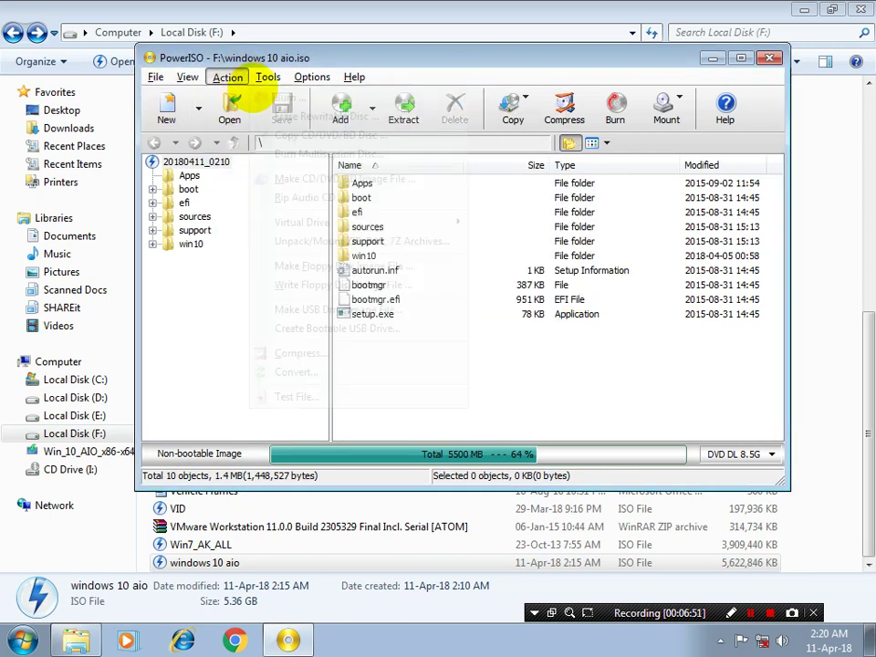
pyautogui.moveTo(274, 97)
pyautogui.click(474, 97)
pyautogui.click(592, 236)
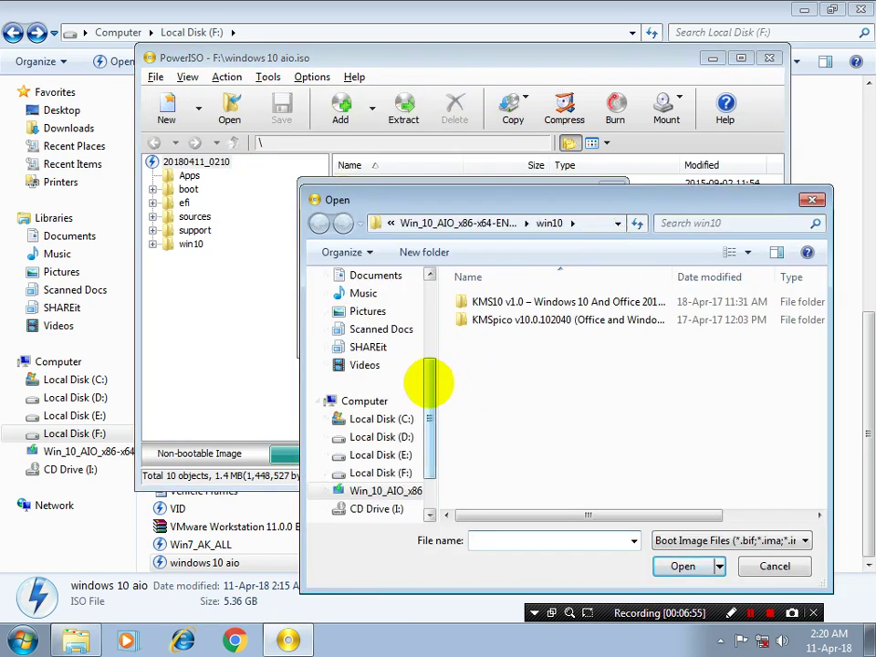
pyautogui.scroll(3, 365, 374)
pyautogui.click(375, 401)
pyautogui.moveTo(812, 388); pyautogui.dragTo(821, 498)
pyautogui.click(612, 499)
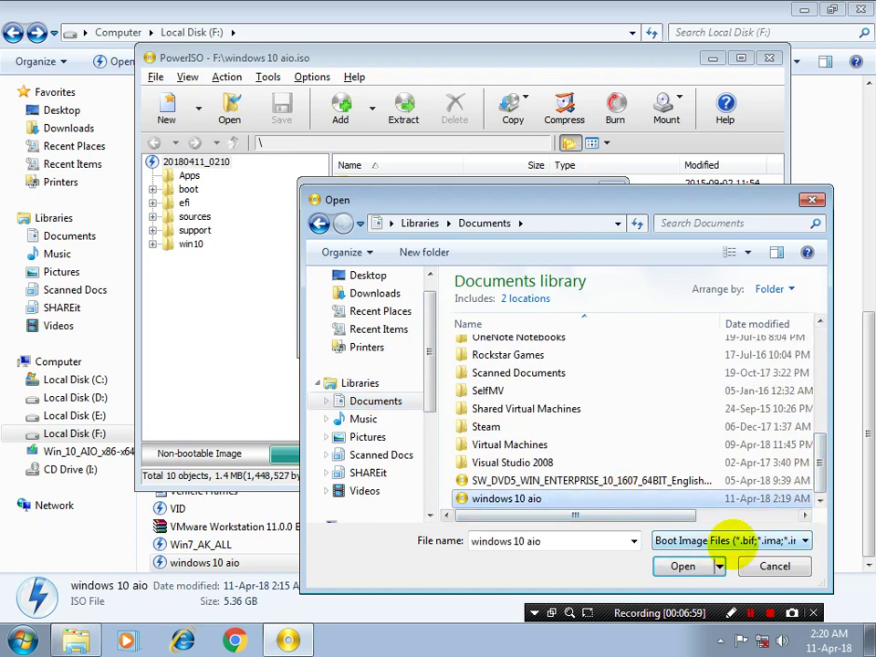
pyautogui.click(733, 541)
pyautogui.click(720, 556)
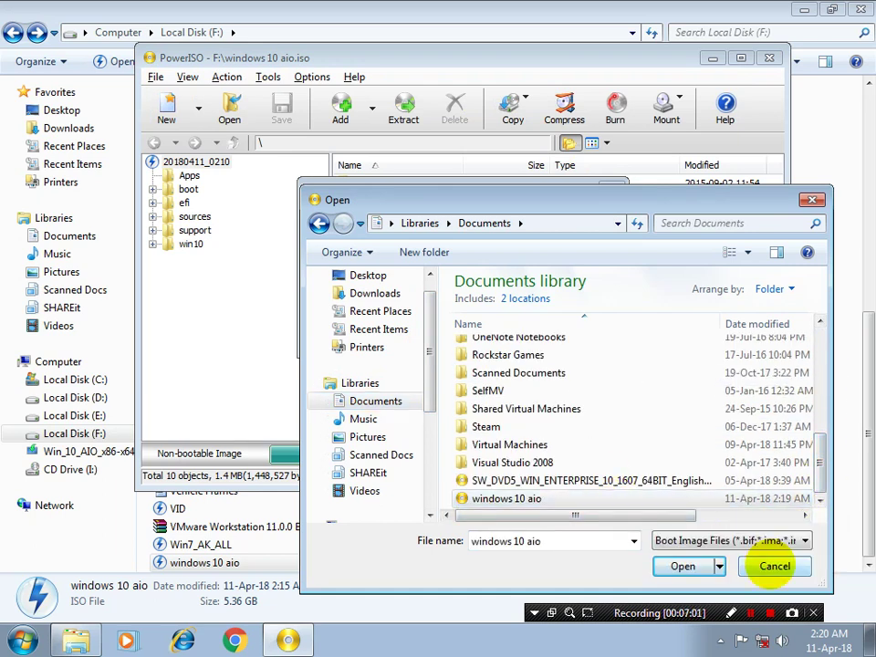
pyautogui.click(775, 566)
pyautogui.click(573, 336)
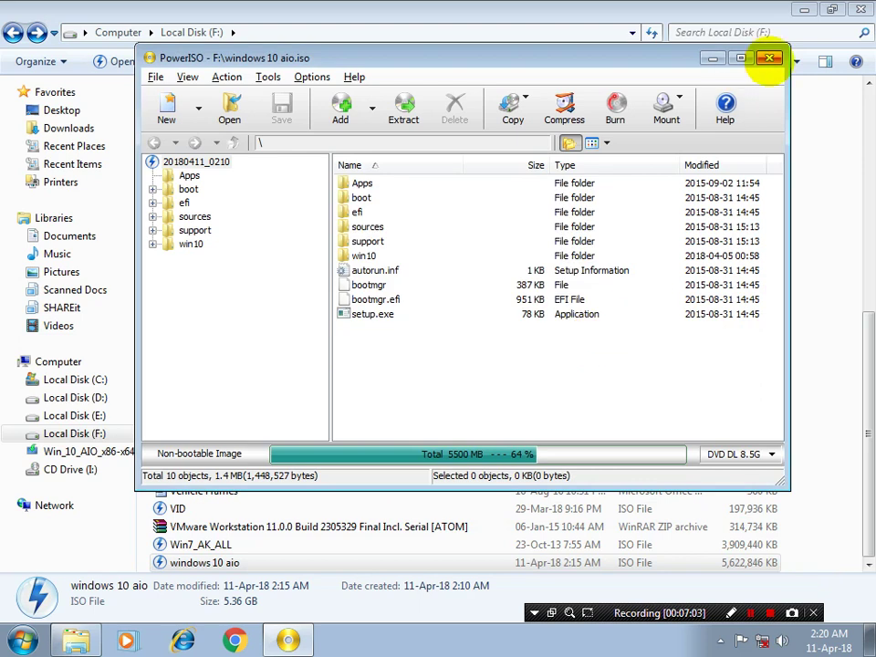
# Close PowerISO and open the "windows 10 aio" ISO file from Local Disk (F:) with UltraISO
pyautogui.click(769, 58)
pyautogui.click(146, 61)
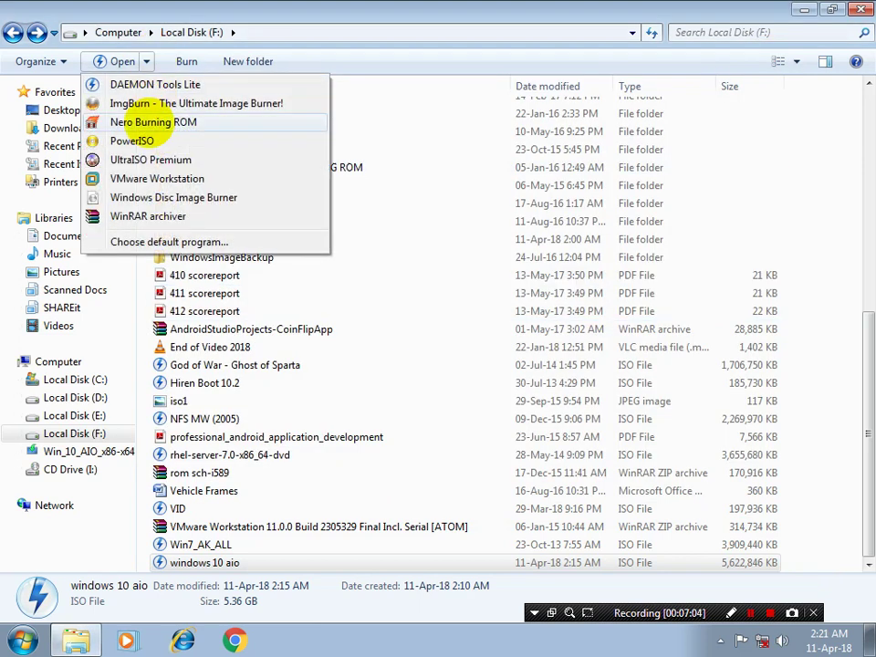
pyautogui.click(127, 160)
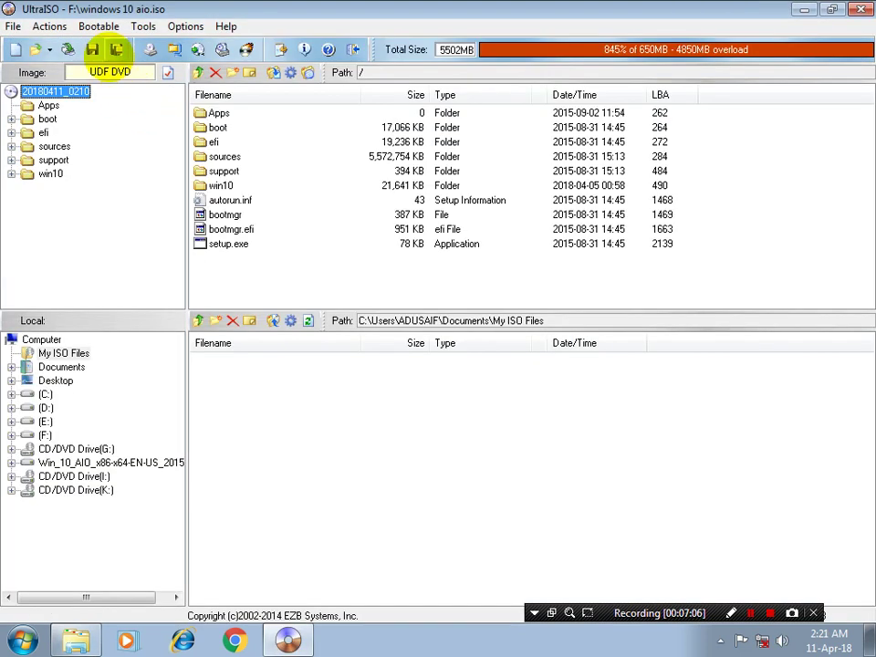
# Load the "windows 10 aio" boot file from the Documents library into the ISO image
pyautogui.click(98, 26)
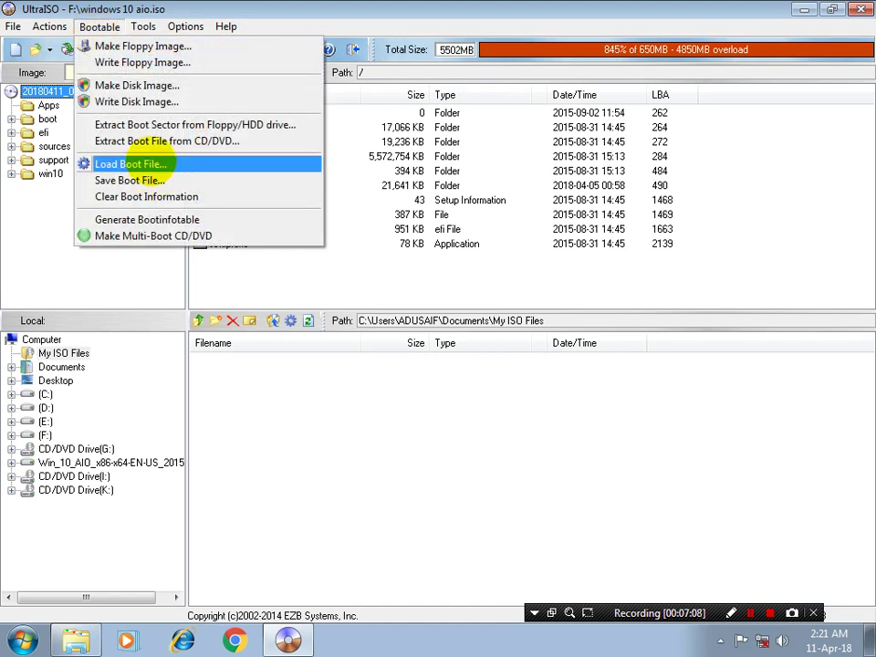
pyautogui.click(130, 165)
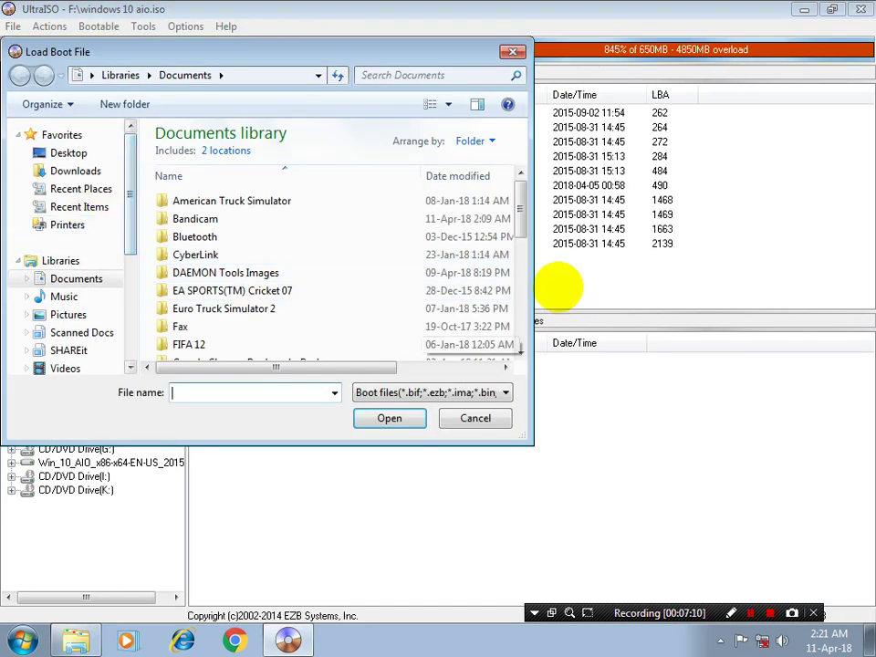
pyautogui.scroll(-10, 524, 307)
pyautogui.click(358, 350)
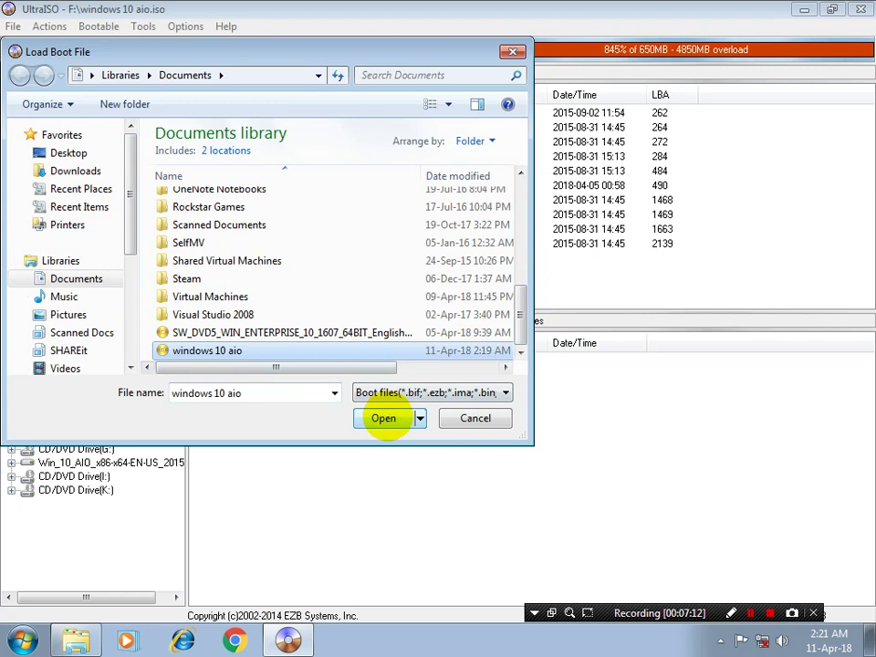
pyautogui.click(383, 419)
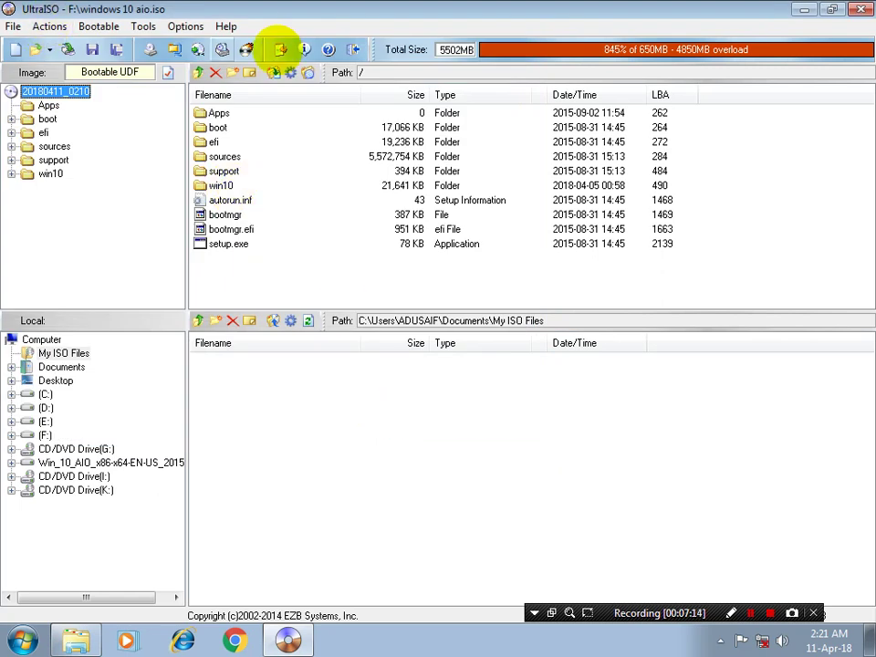
# Call off closing the program and save the changed "windows 10 aio" ISO image
pyautogui.click(861, 9)
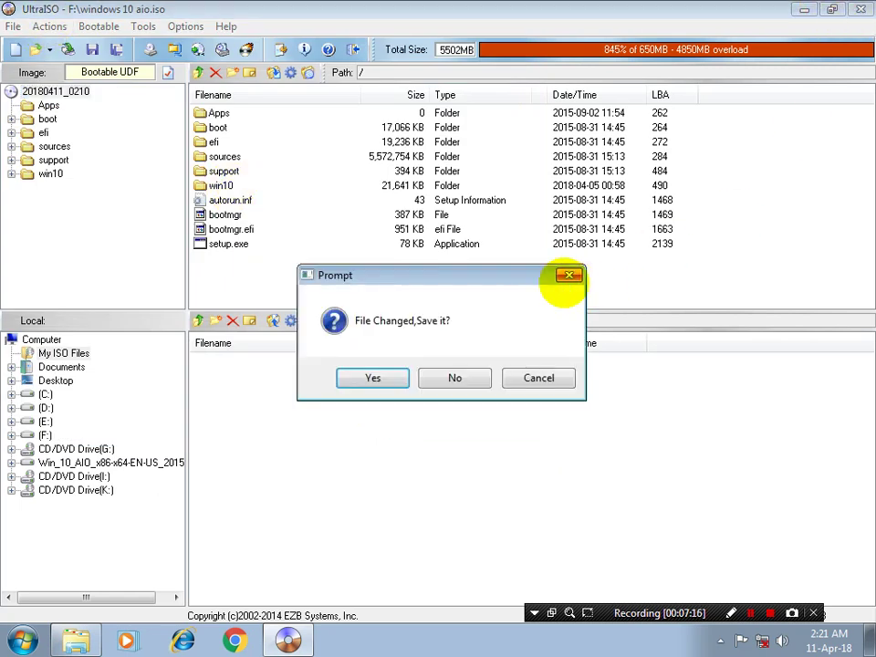
pyautogui.click(538, 377)
pyautogui.click(13, 25)
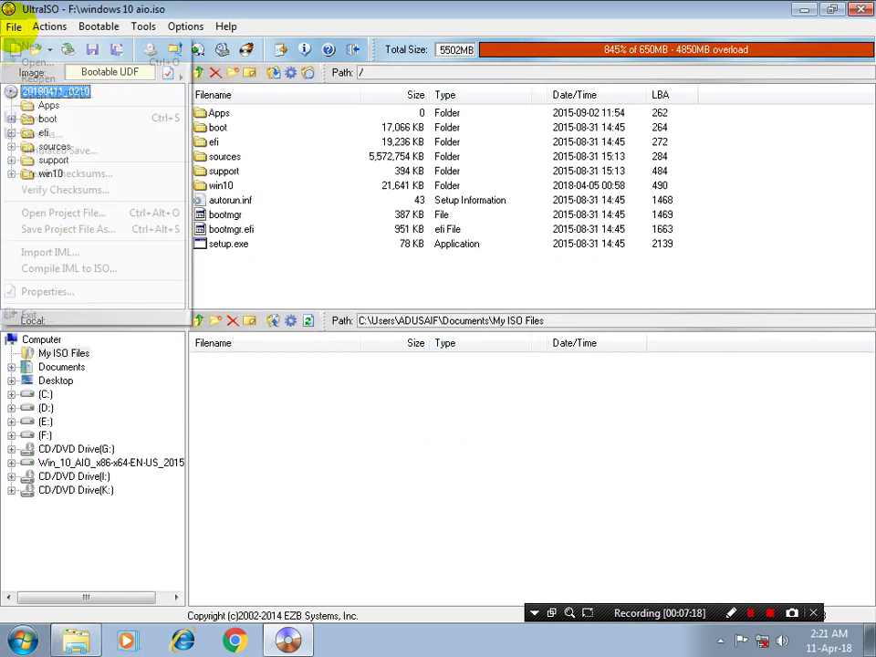
pyautogui.click(31, 117)
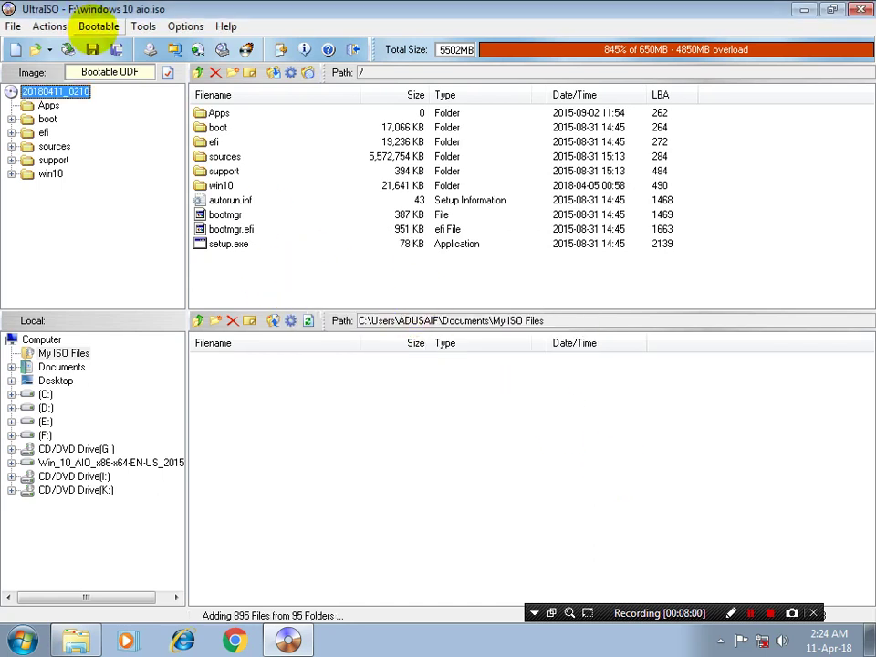
# Exit UltraISO and refresh the Local Disk (F:) folder to bring up the end of its file list
pyautogui.click(98, 26)
pyautogui.moveTo(13, 26)
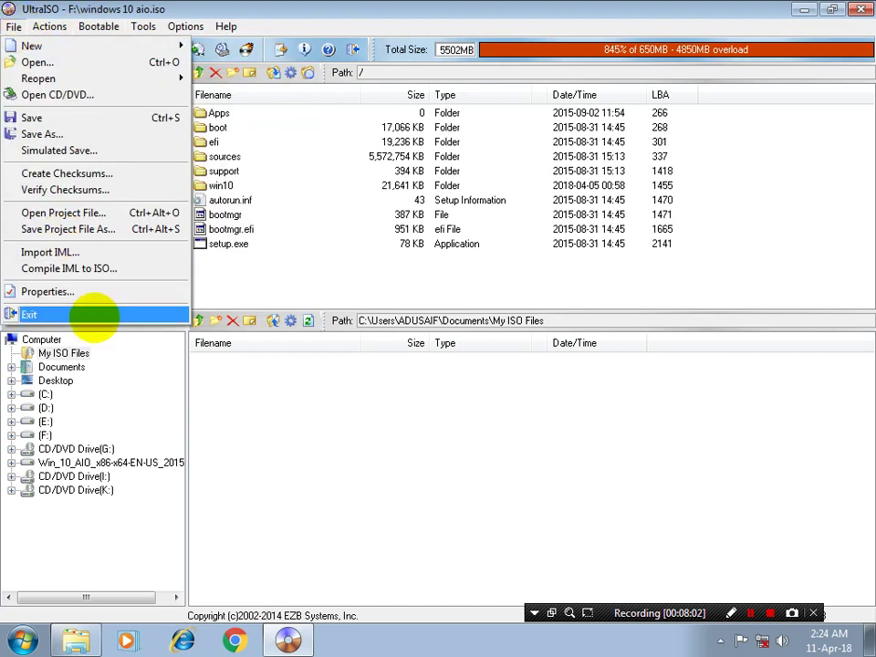
pyautogui.click(93, 315)
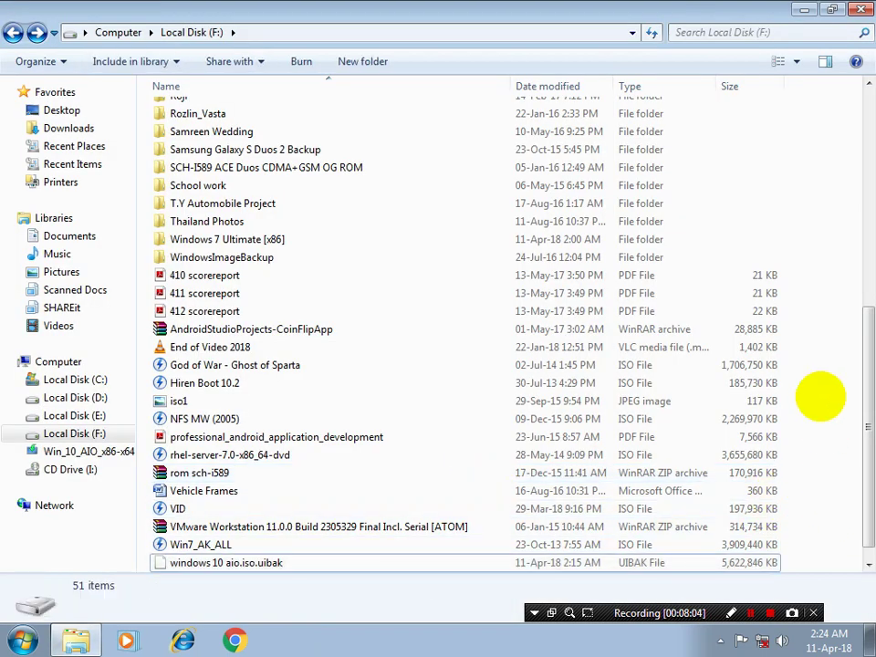
pyautogui.rightClick(699, 173)
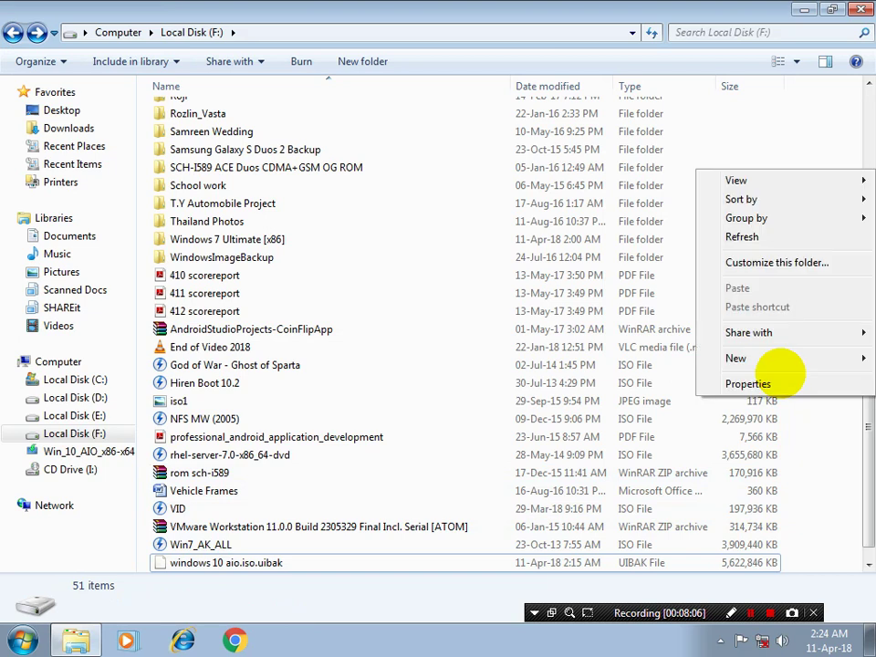
pyautogui.click(772, 234)
pyautogui.click(864, 516)
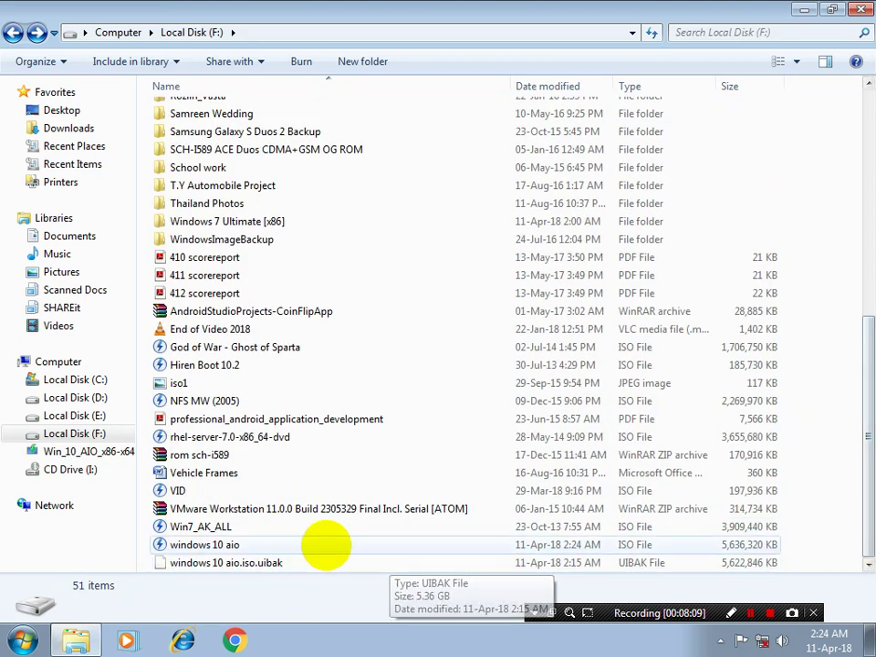
# Open the newly saved "windows 10 aio" ISO file with PowerISO
pyautogui.click(295, 543)
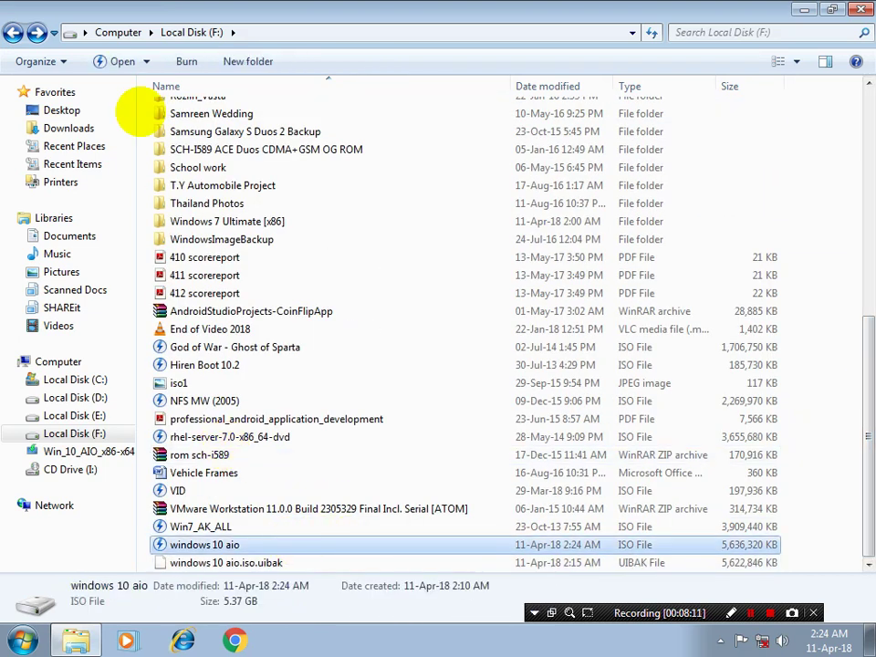
pyautogui.click(146, 62)
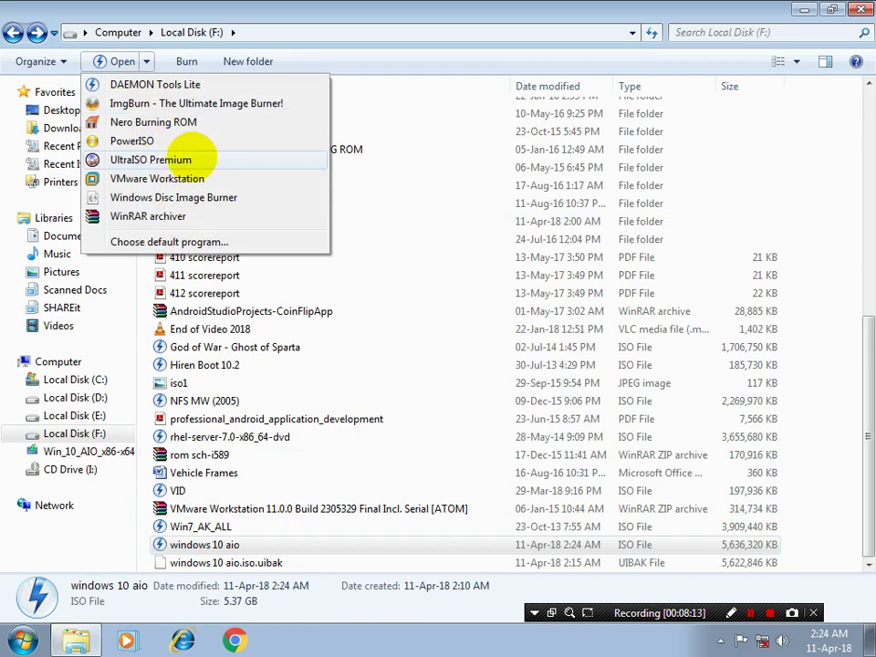
pyautogui.click(190, 142)
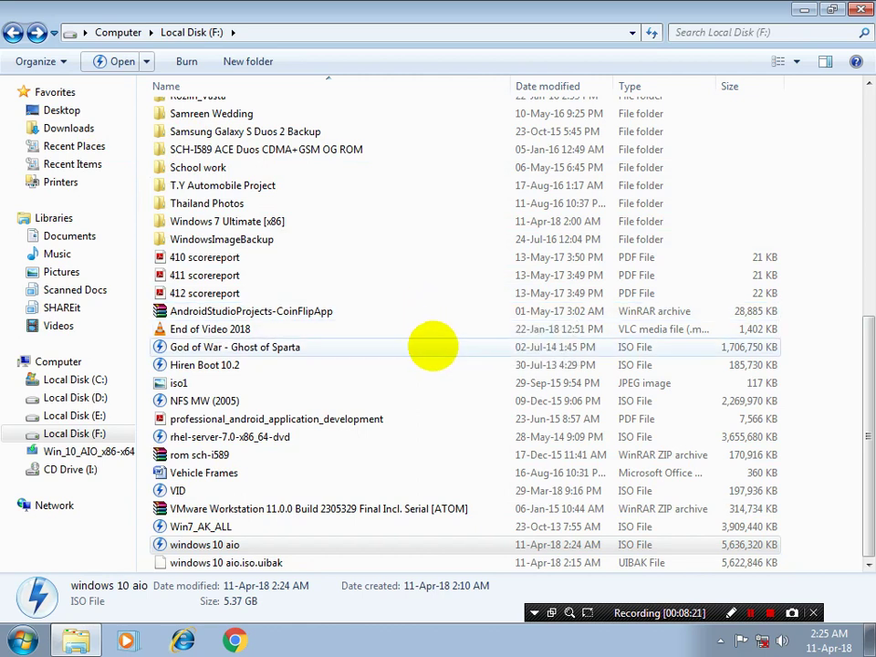
pyautogui.press('Return')
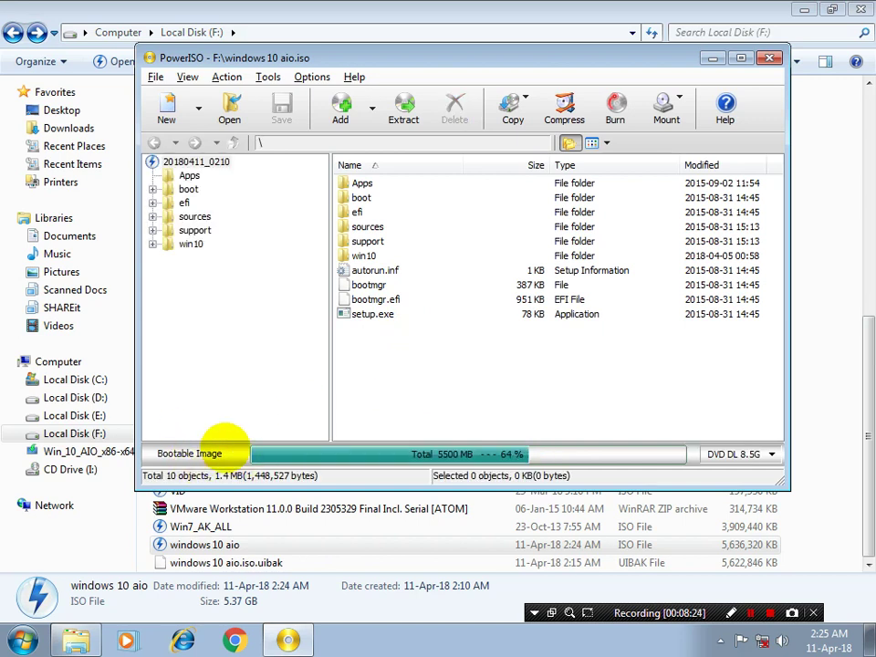
# Check the image's boot commands for deleting, saving and editing boot information, dismissing each one without changes
pyautogui.click(228, 77)
pyautogui.moveTo(239, 96)
pyautogui.click(527, 117)
pyautogui.click(562, 311)
pyautogui.click(312, 77)
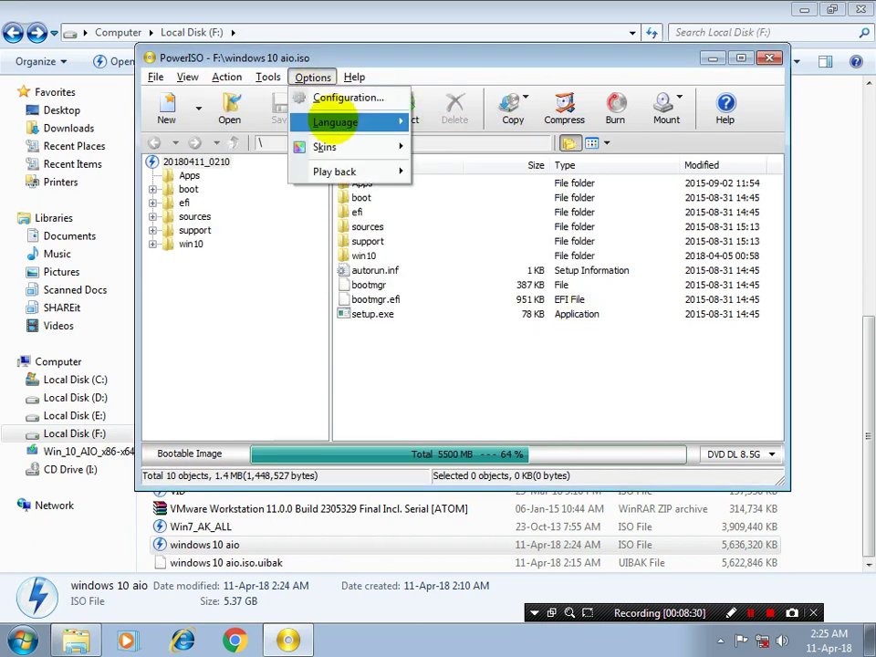
pyautogui.moveTo(269, 77)
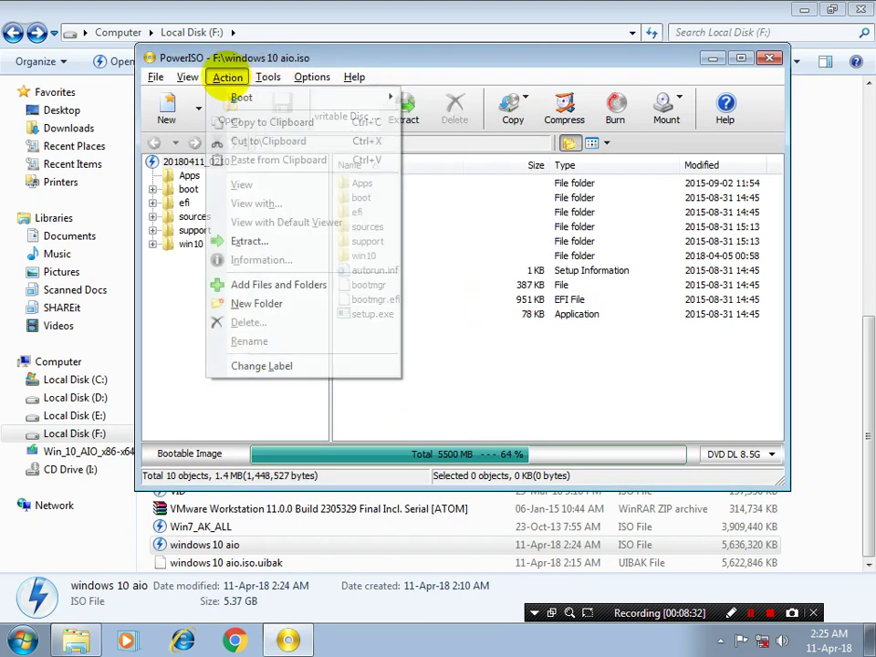
pyautogui.moveTo(229, 76)
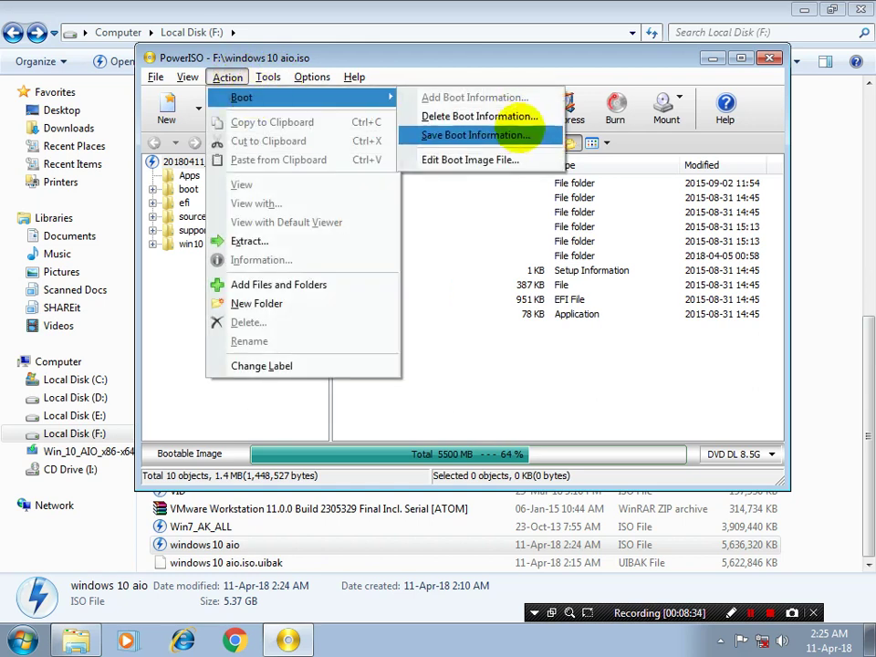
pyautogui.click(530, 134)
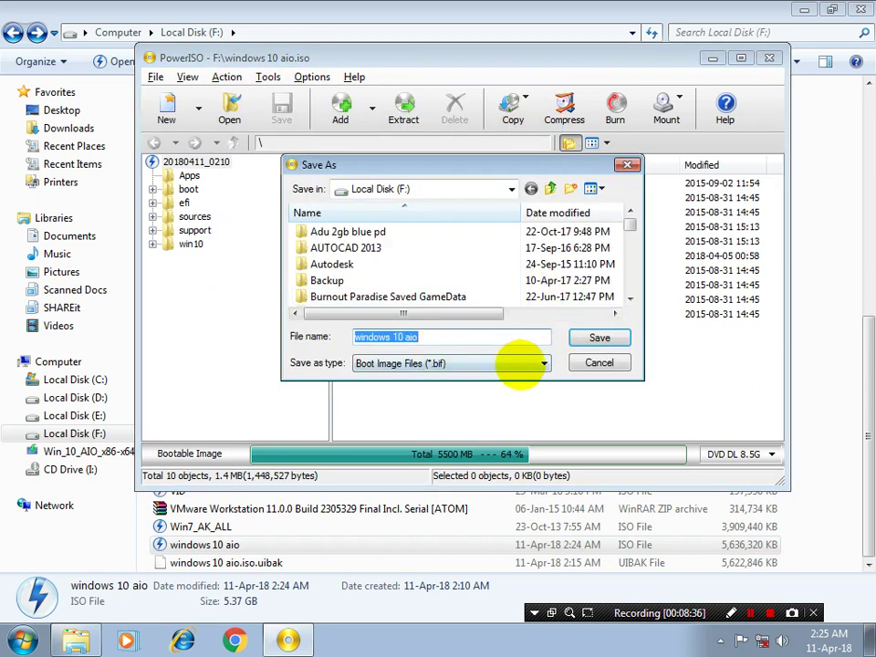
pyautogui.click(522, 363)
pyautogui.click(600, 362)
pyautogui.click(599, 362)
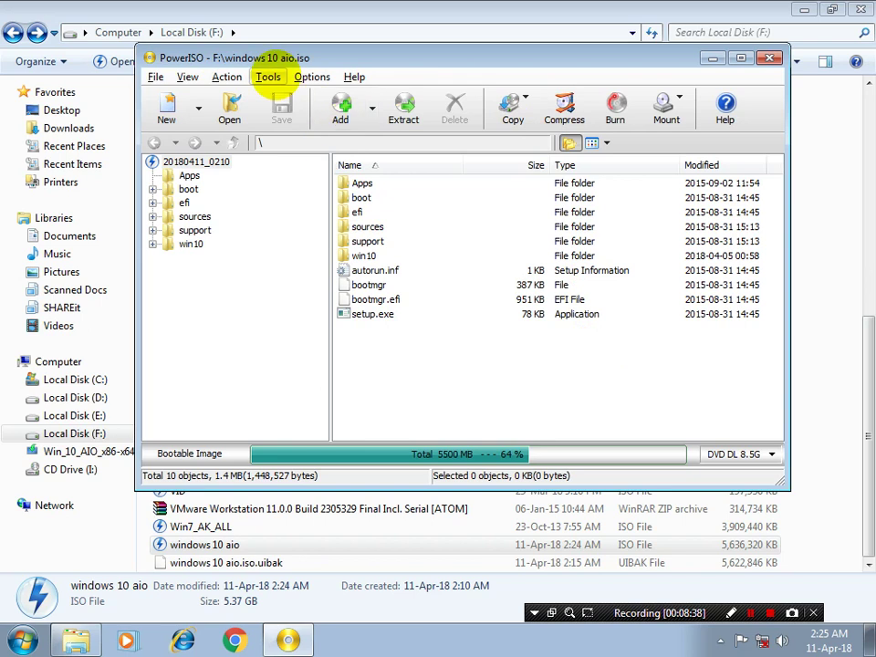
pyautogui.click(266, 76)
pyautogui.moveTo(227, 77)
pyautogui.moveTo(239, 96)
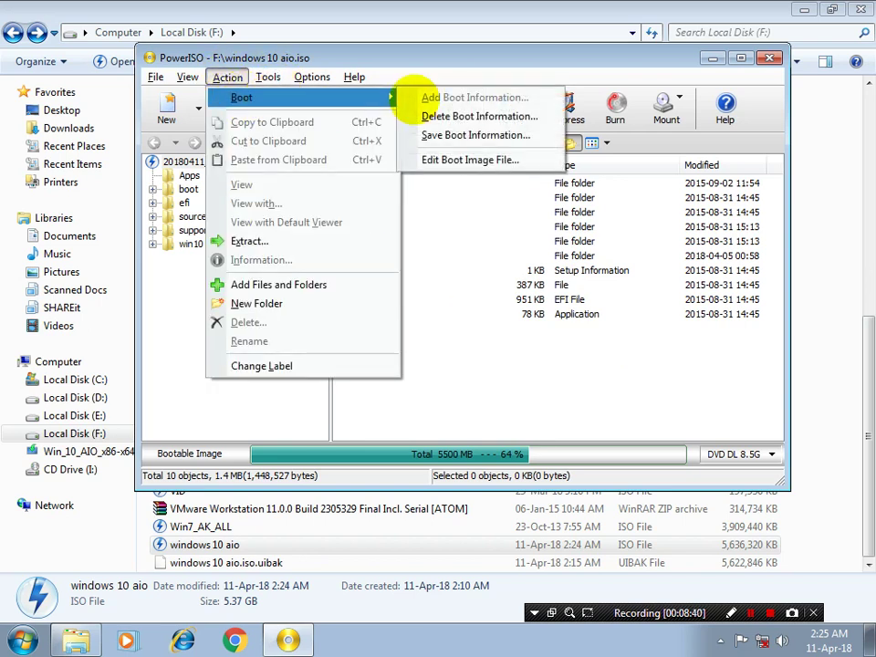
pyautogui.click(482, 162)
pyautogui.click(559, 310)
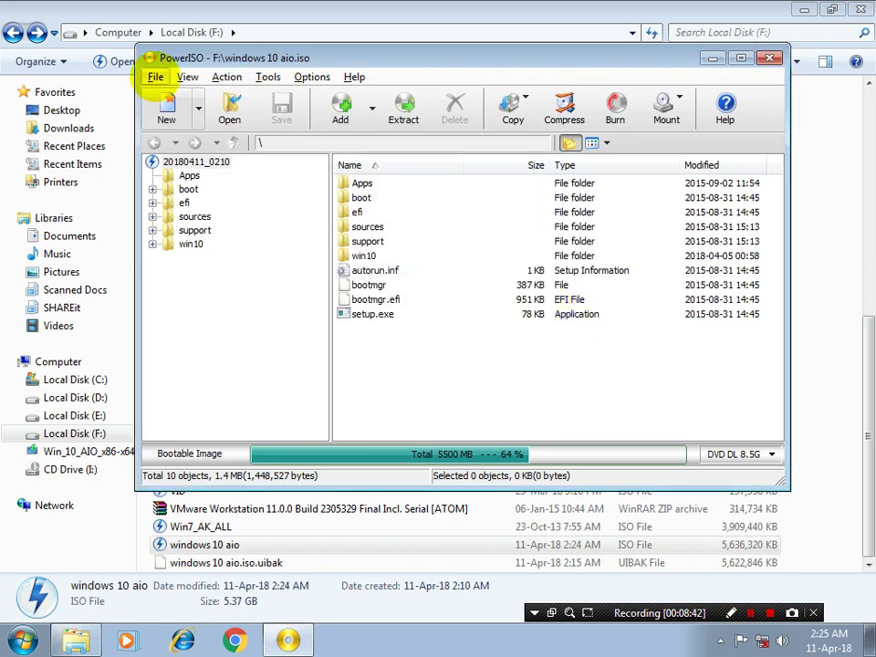
# Review the image properties, covering the general, advanced, comment, date/time and file information settings
pyautogui.click(155, 78)
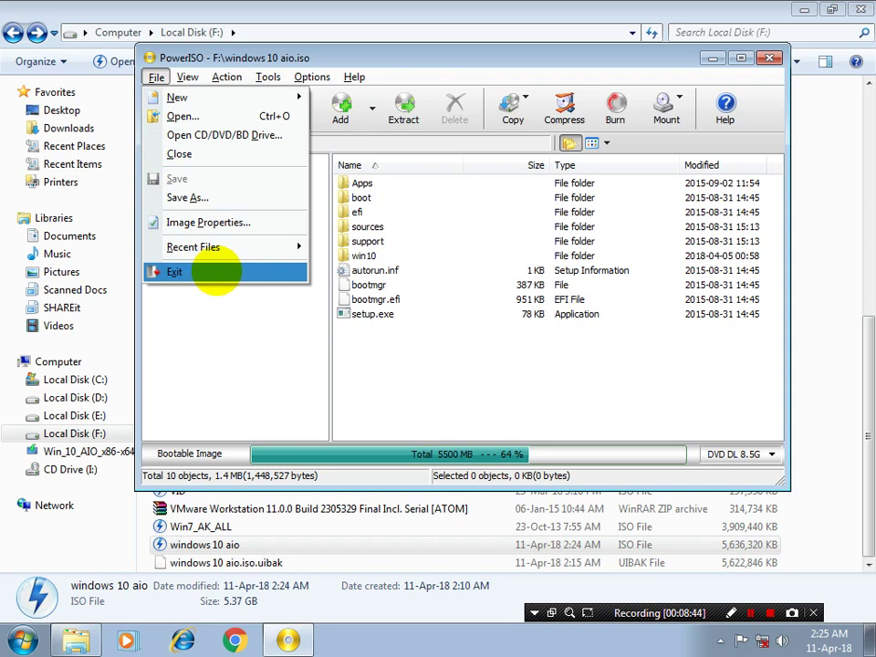
pyautogui.click(218, 222)
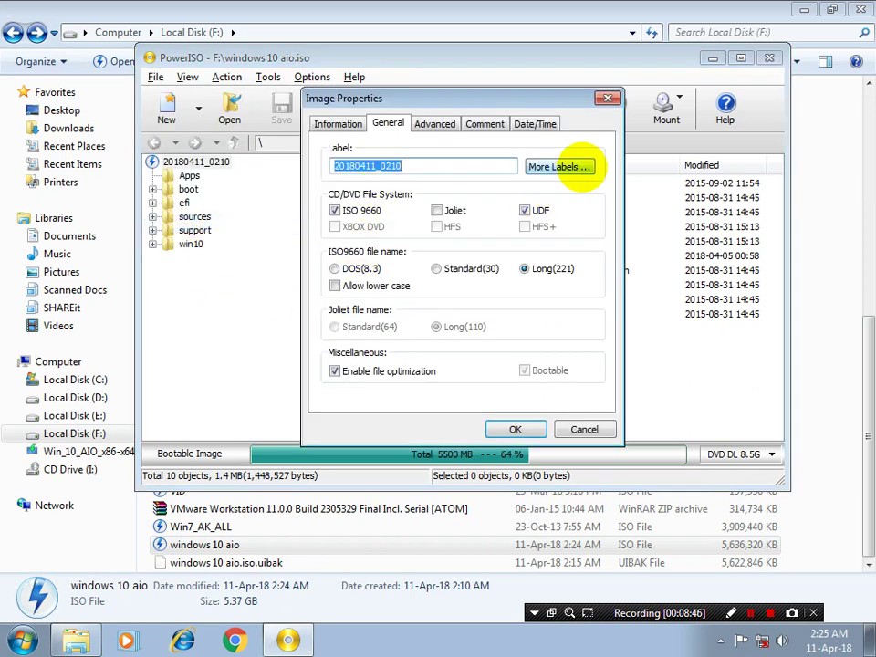
pyautogui.click(445, 123)
pyautogui.click(481, 123)
pyautogui.click(528, 123)
pyautogui.click(387, 124)
pyautogui.click(337, 123)
pyautogui.click(388, 123)
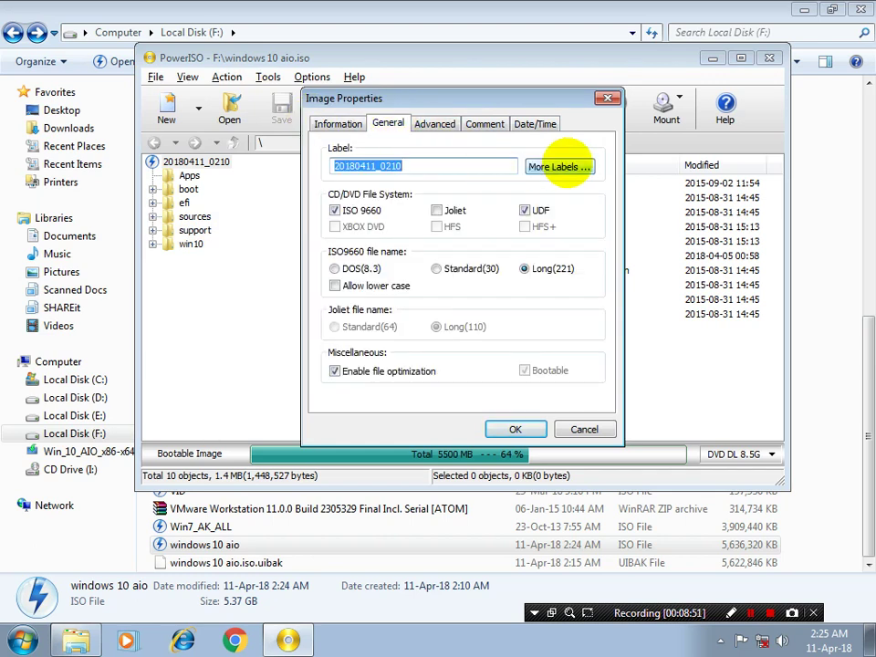
# Examine the image's additional labels, especially the Application ID, and leave the image properties without changes
pyautogui.click(560, 166)
pyautogui.moveTo(544, 263); pyautogui.dragTo(602, 260)
pyautogui.click(598, 260)
pyautogui.moveTo(454, 270); pyautogui.dragTo(369, 278)
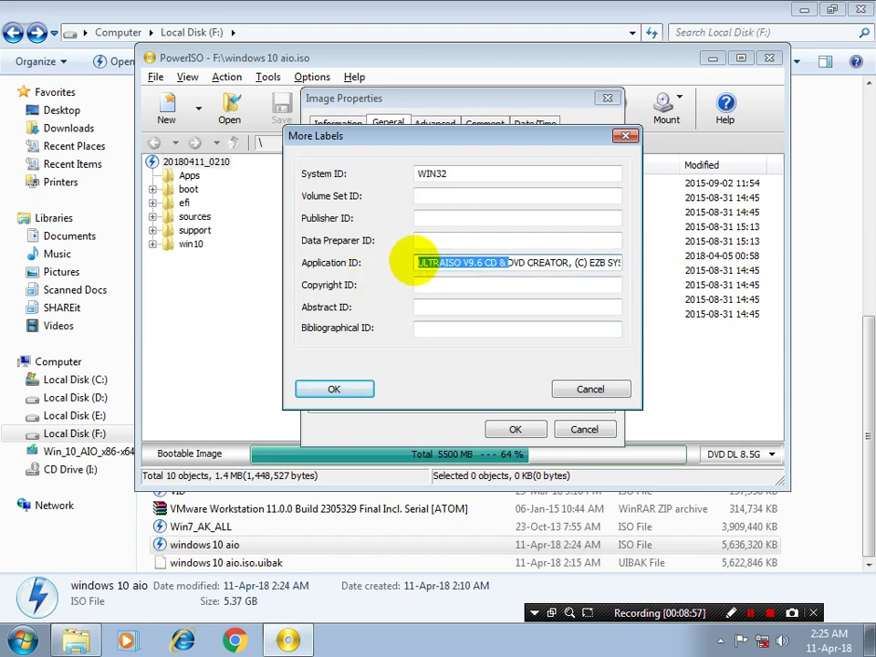
pyautogui.click(436, 265)
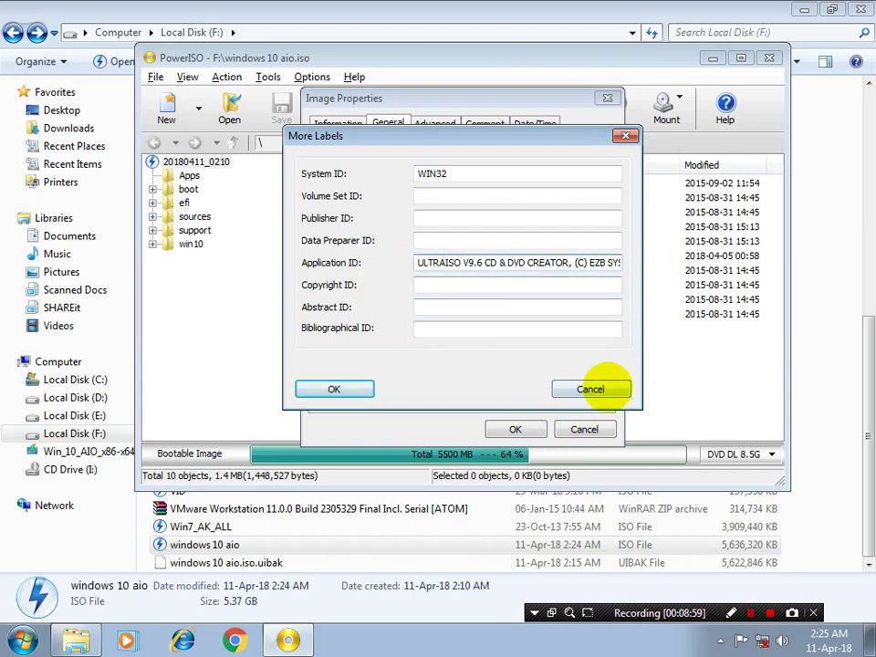
pyautogui.click(591, 389)
pyautogui.click(584, 429)
# Exit PowerISO and open the "windows 10 aio" ISO file with UltraISO Premium
pyautogui.click(156, 76)
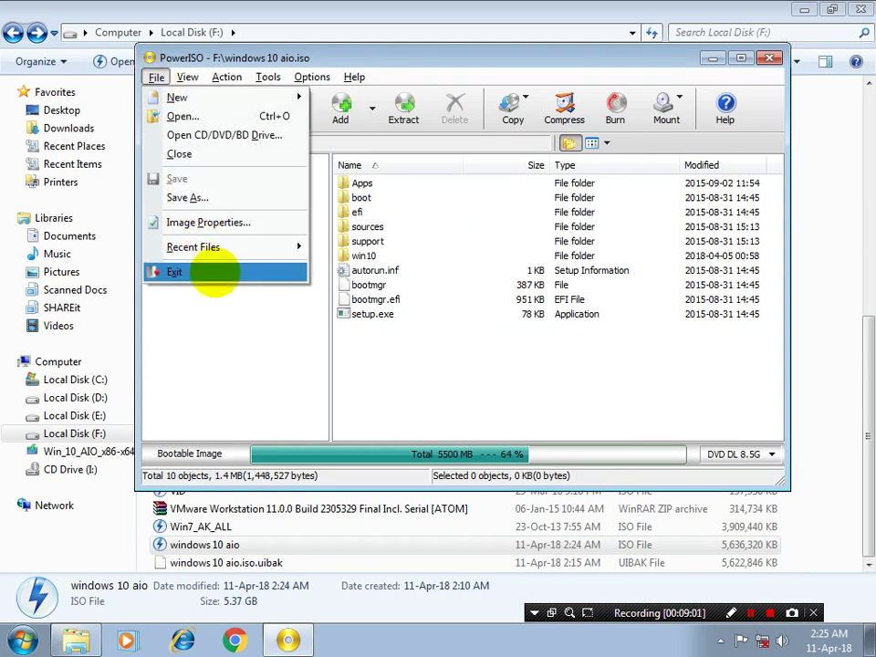
pyautogui.click(174, 272)
pyautogui.click(429, 544)
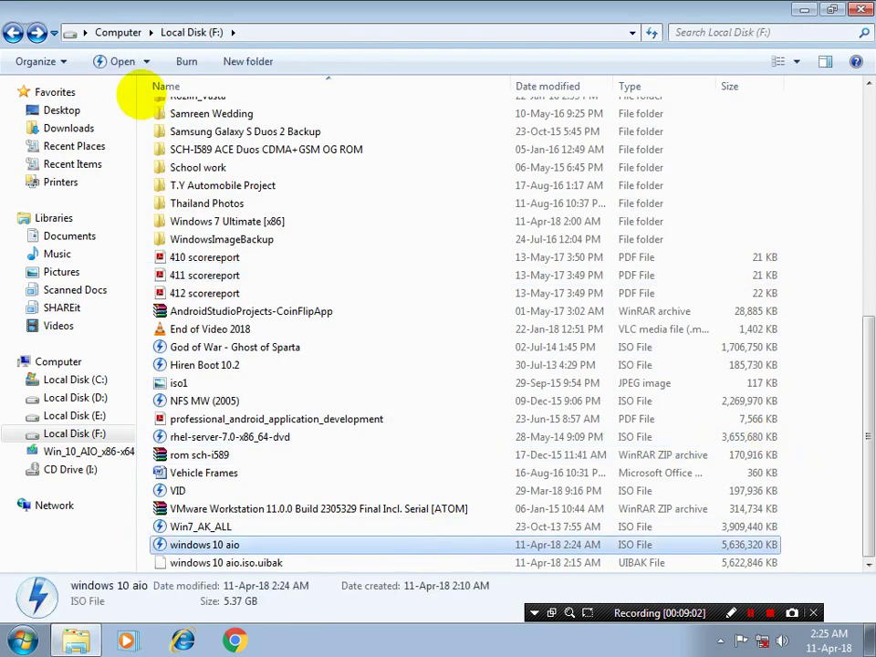
pyautogui.click(145, 62)
pyautogui.click(150, 158)
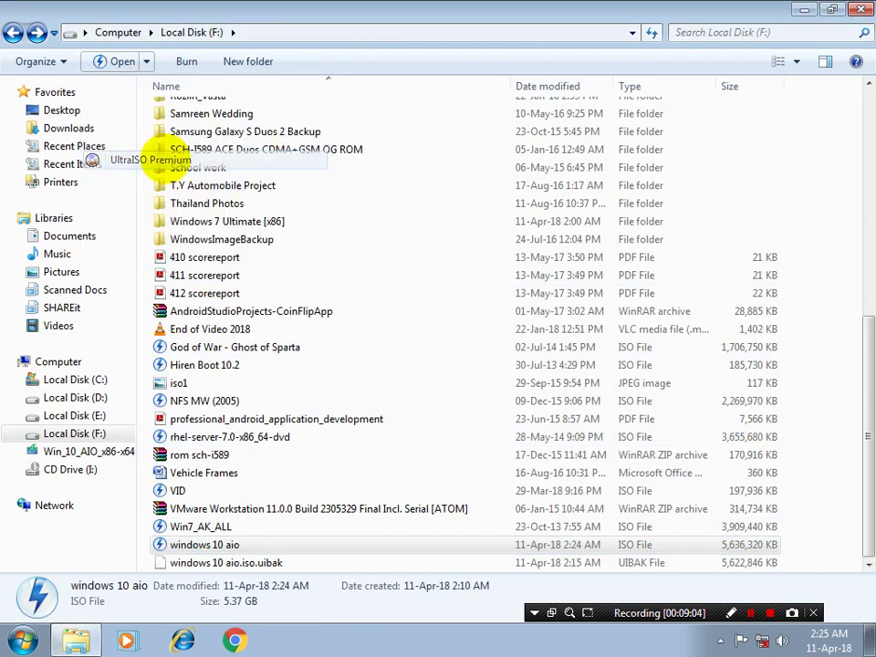
# Check the Load Boot File and Save Boot File dialogs, selecting the "windows 10 aio" boot image in Documents each time
pyautogui.click(98, 27)
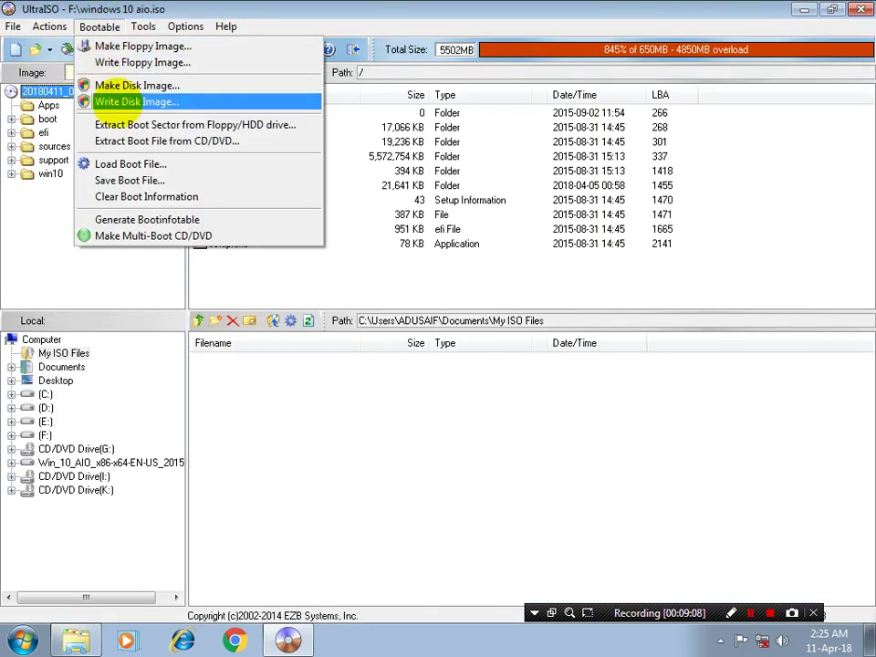
pyautogui.click(137, 163)
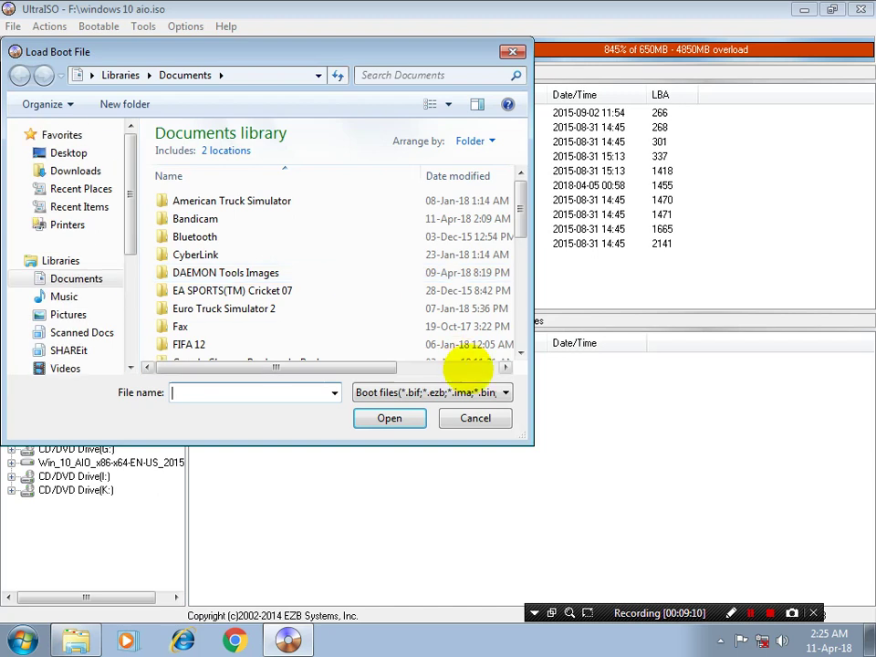
pyautogui.moveTo(511, 250); pyautogui.dragTo(520, 356)
pyautogui.click(344, 351)
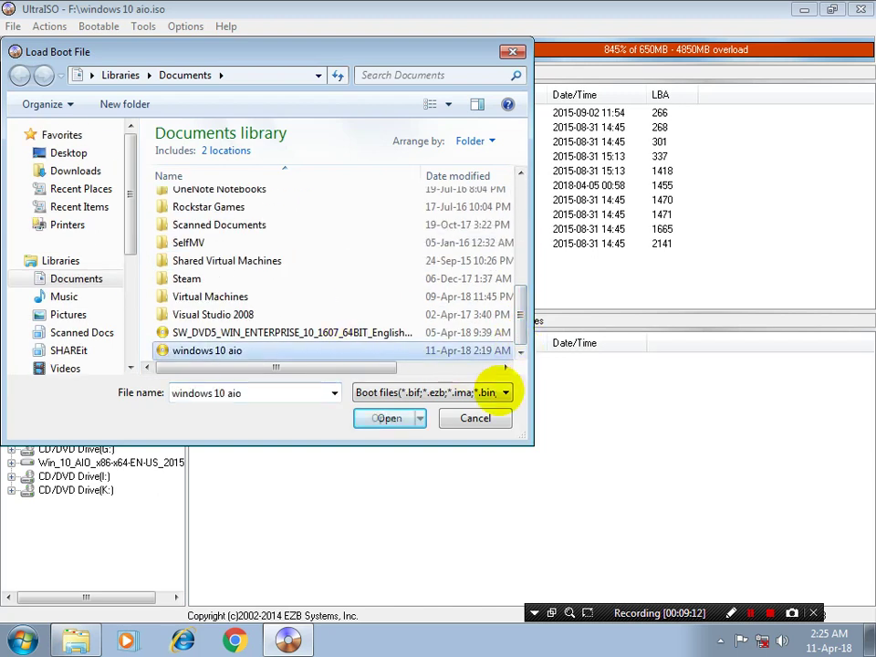
pyautogui.click(471, 418)
pyautogui.click(144, 25)
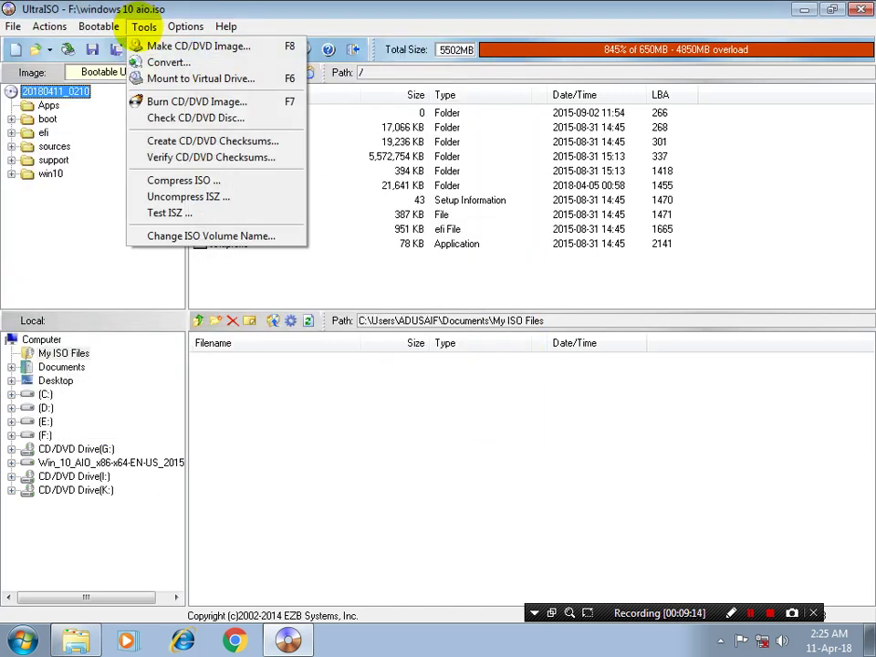
pyautogui.moveTo(95, 26)
pyautogui.click(139, 179)
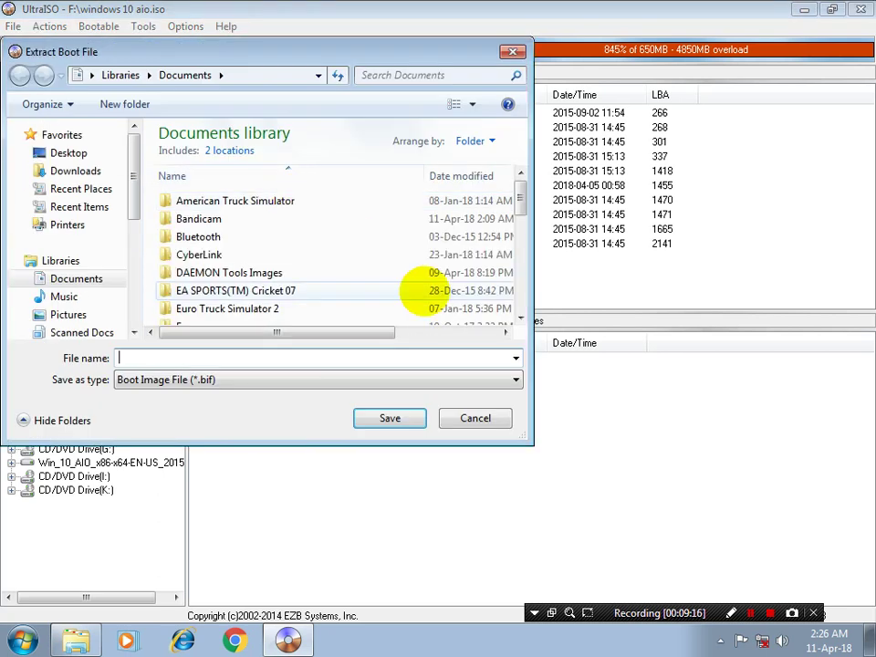
pyautogui.moveTo(521, 196); pyautogui.dragTo(519, 319)
pyautogui.click(366, 313)
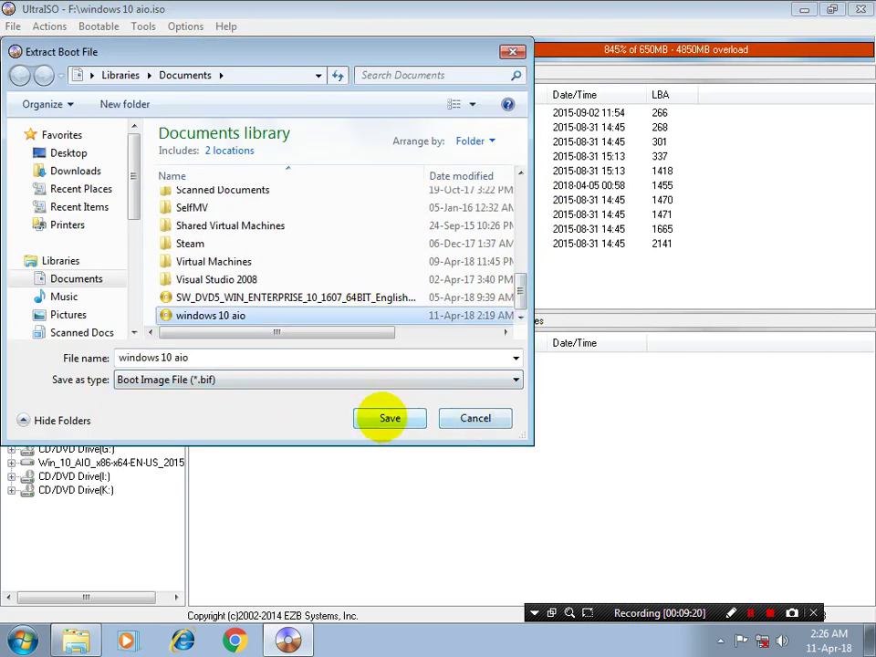
pyautogui.click(389, 417)
# Clear the boot information from the image, declining the first confirmation and accepting the second
pyautogui.click(144, 25)
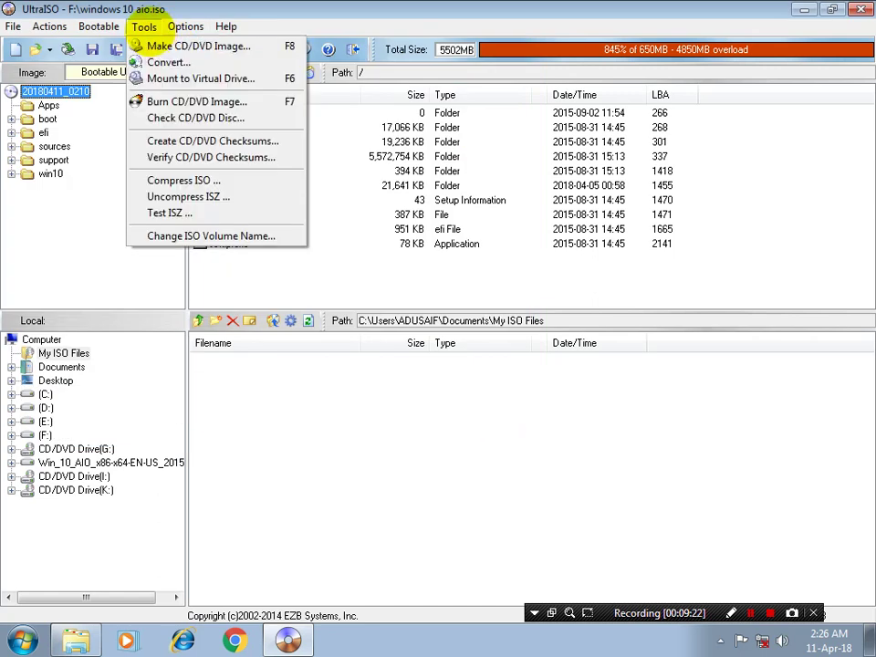
pyautogui.moveTo(13, 25)
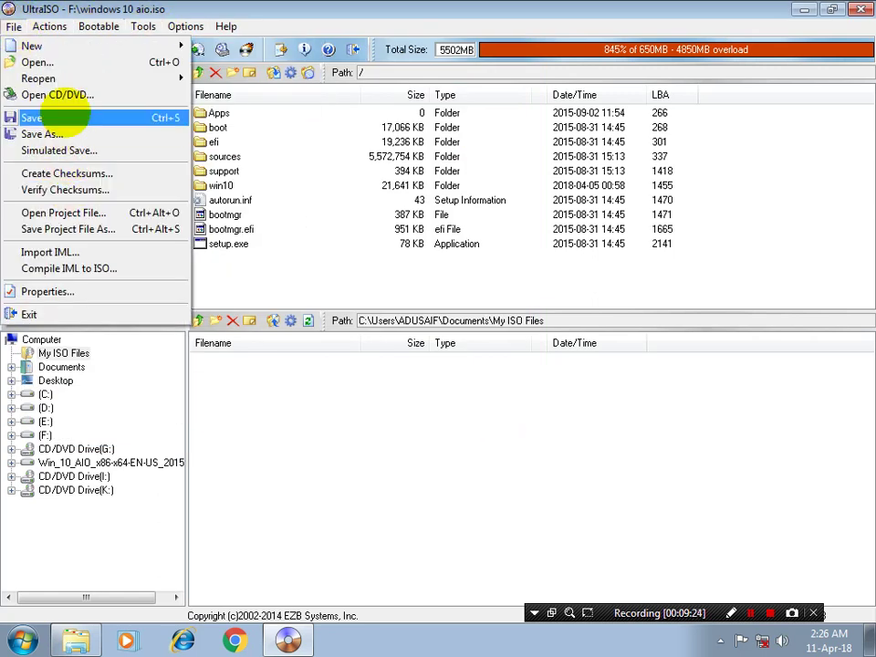
pyautogui.moveTo(99, 26)
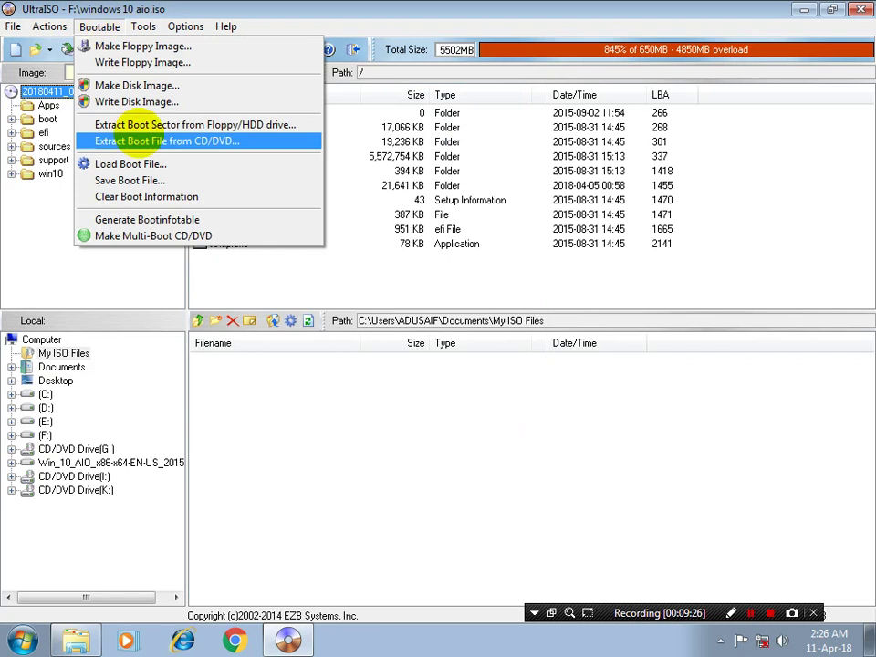
pyautogui.click(151, 195)
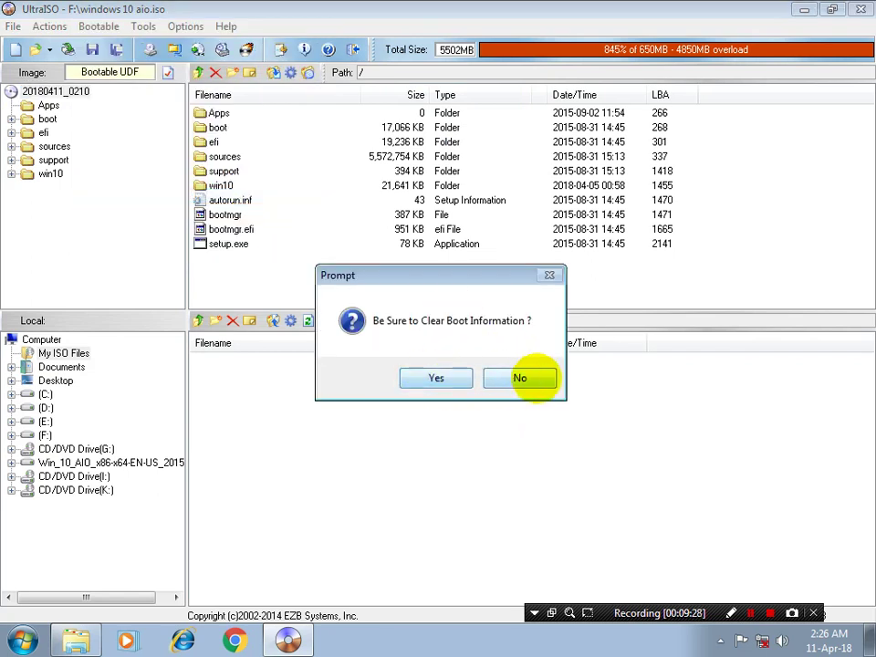
pyautogui.click(518, 376)
pyautogui.click(98, 25)
pyautogui.click(148, 197)
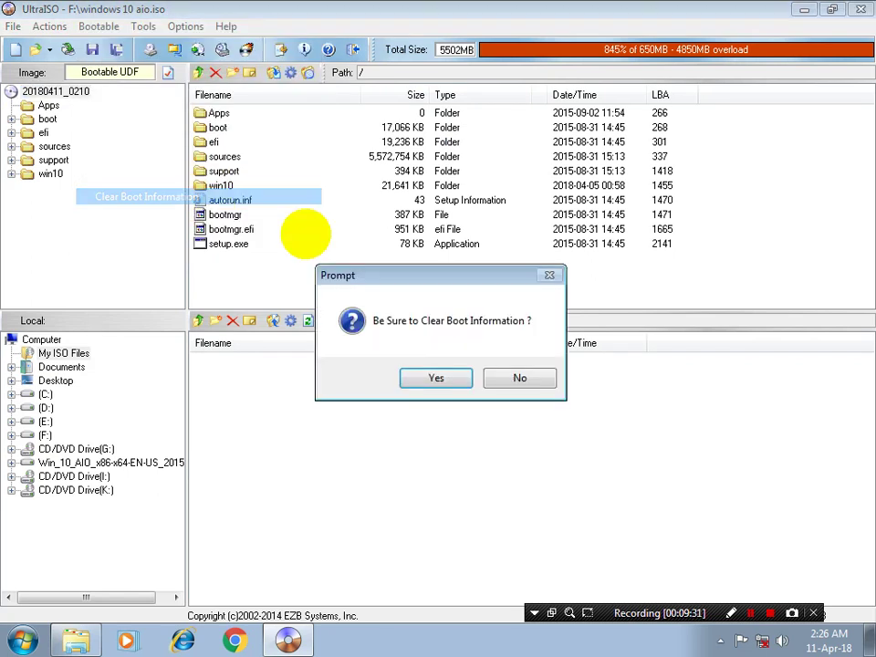
pyautogui.click(436, 378)
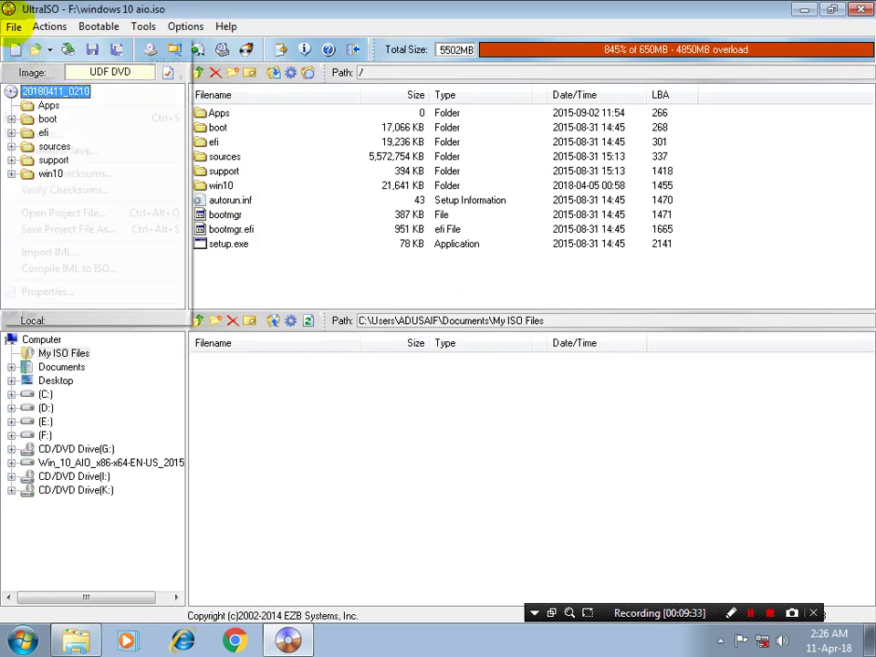
# Exit UltraISO without saving the changes and open the "windows 10 aio" ISO file with PowerISO
pyautogui.click(13, 26)
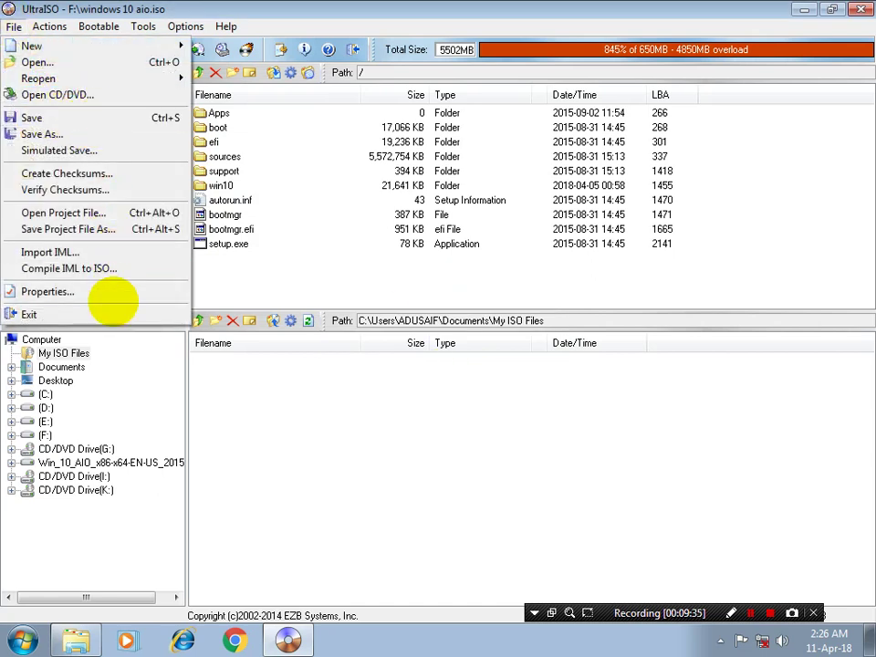
pyautogui.click(123, 313)
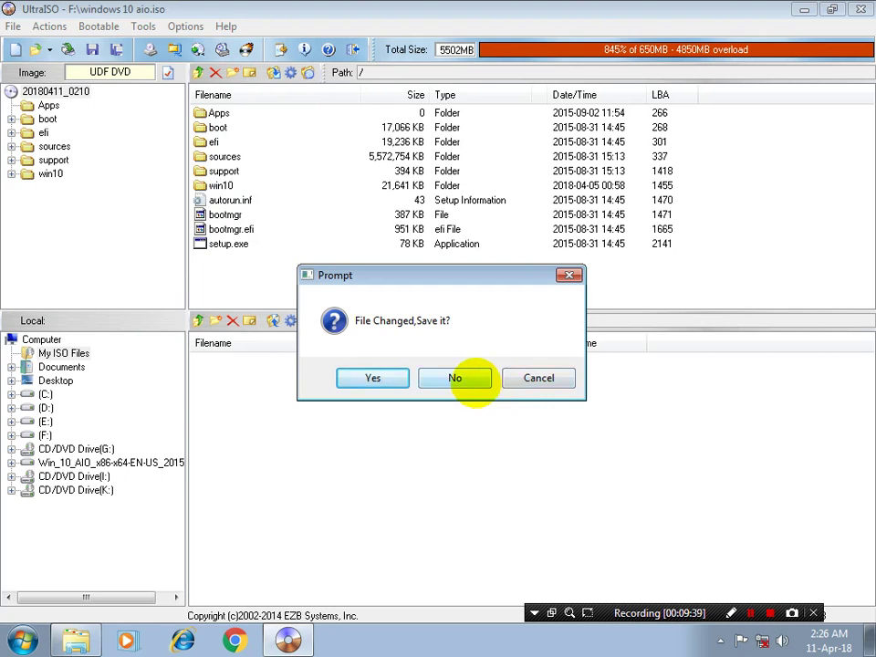
pyautogui.click(474, 381)
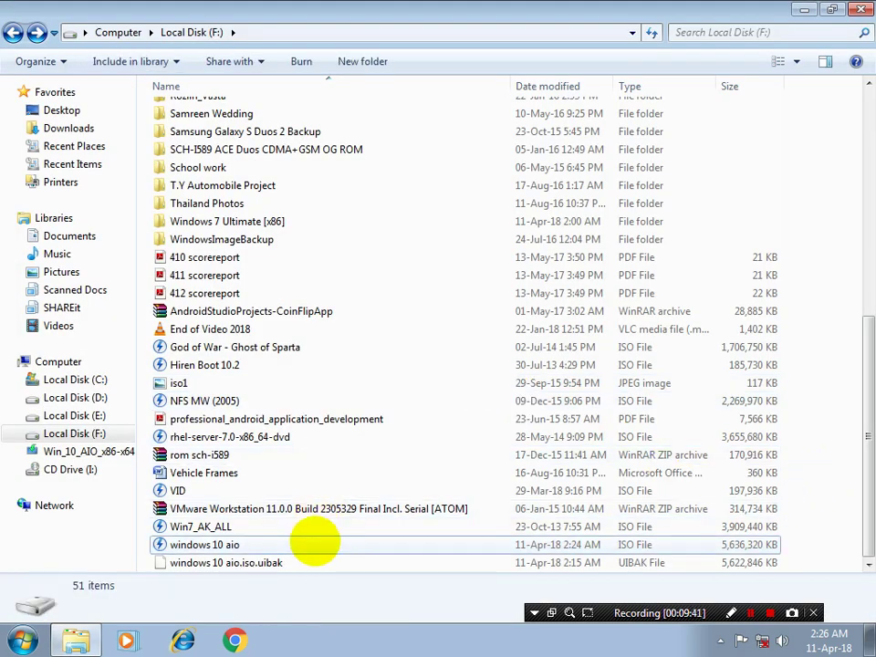
pyautogui.click(314, 544)
pyautogui.click(144, 61)
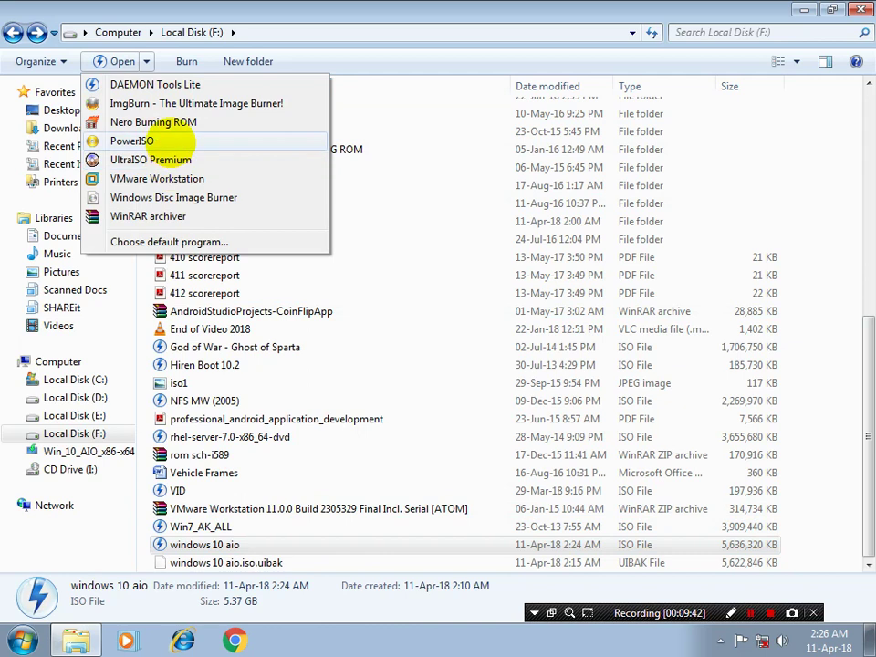
pyautogui.click(178, 141)
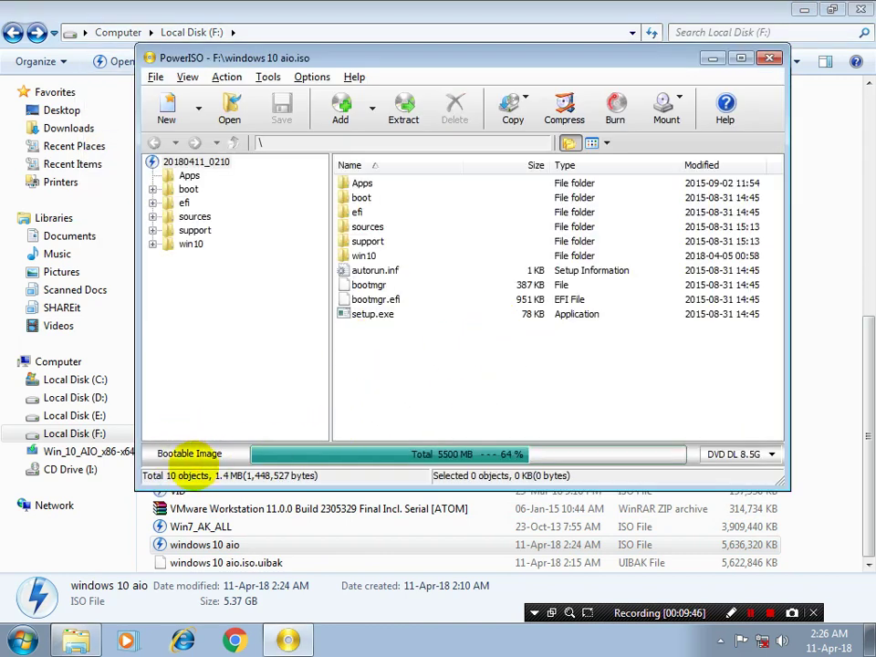
# Exit PowerISO and close the Local Disk (F:) folder window
pyautogui.click(156, 77)
pyautogui.click(173, 272)
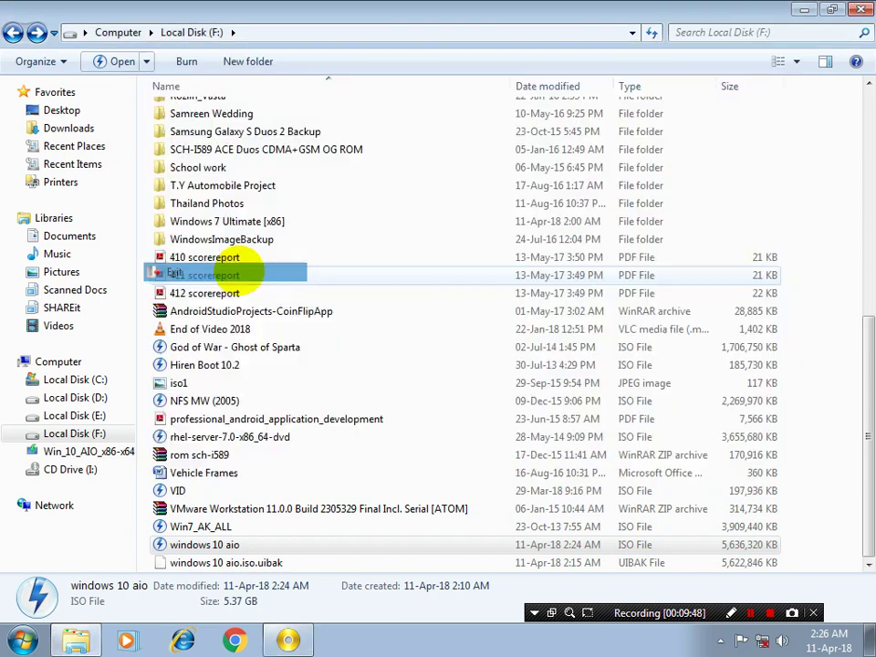
pyautogui.click(797, 404)
pyautogui.click(860, 9)
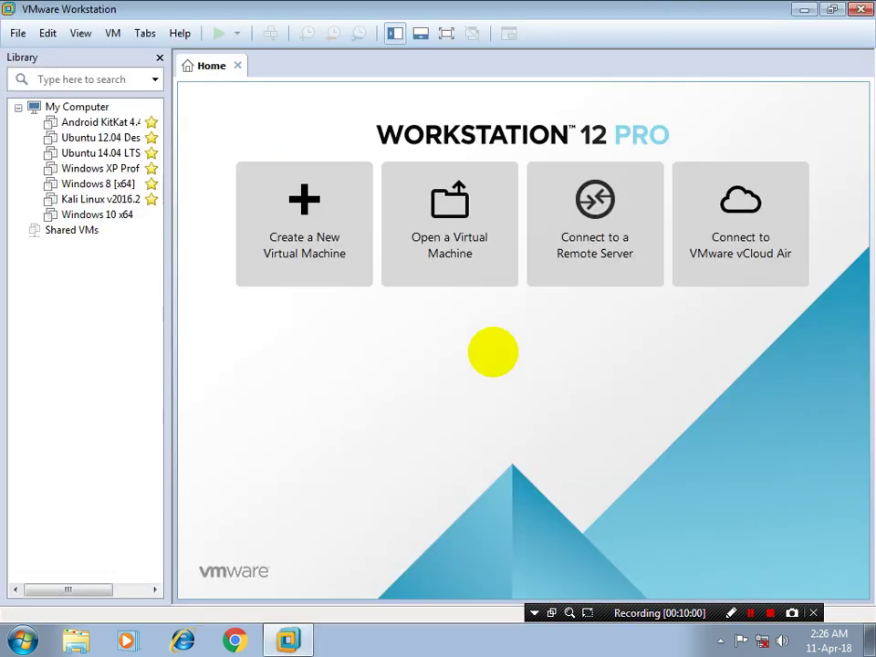
# Start the Windows 10 x64 virtual machine in VMware Workstation, show it full screen and dismiss the removable devices hint
pyautogui.click(91, 214)
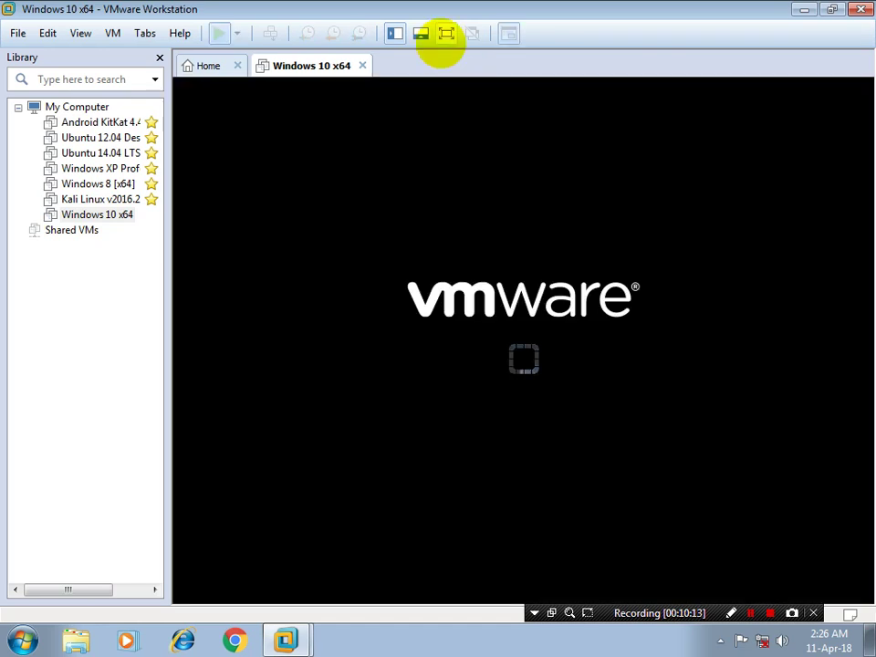
pyautogui.click(446, 34)
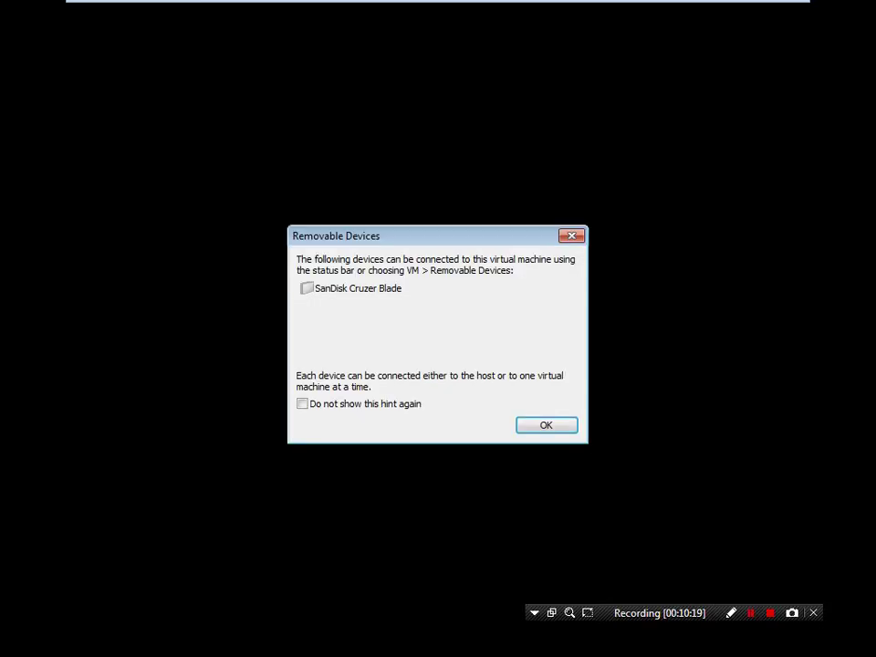
pyautogui.click(570, 234)
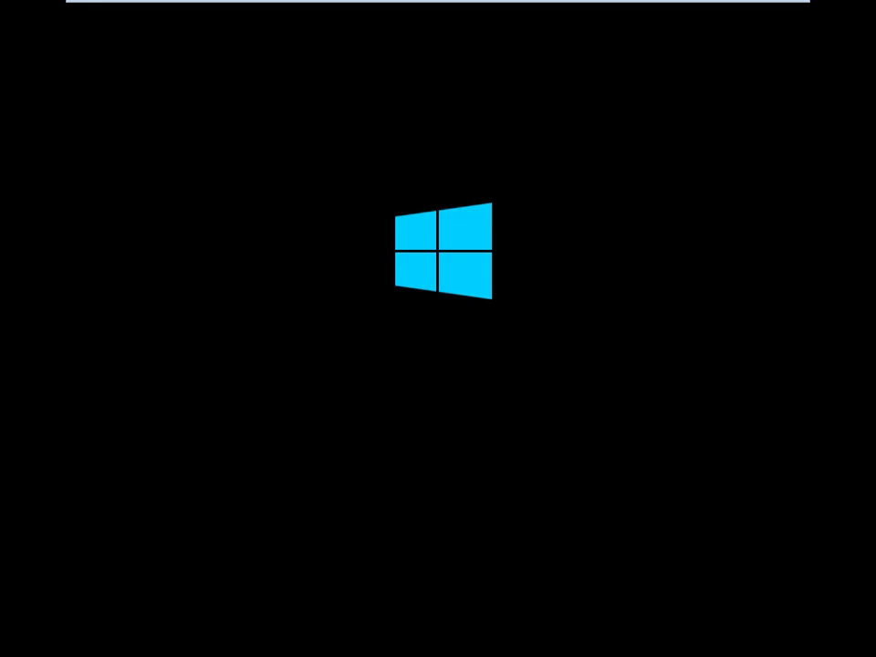
pyautogui.click(439, 7)
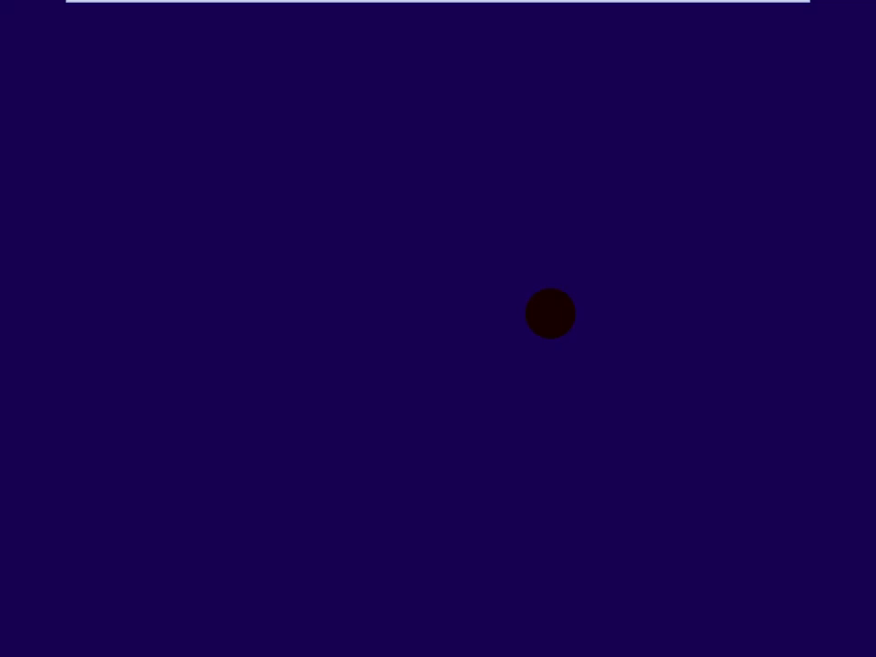
# Review the setup language, time format and keyboard options, keep English (United States) and US, and start the installation
pyautogui.click(631, 316)
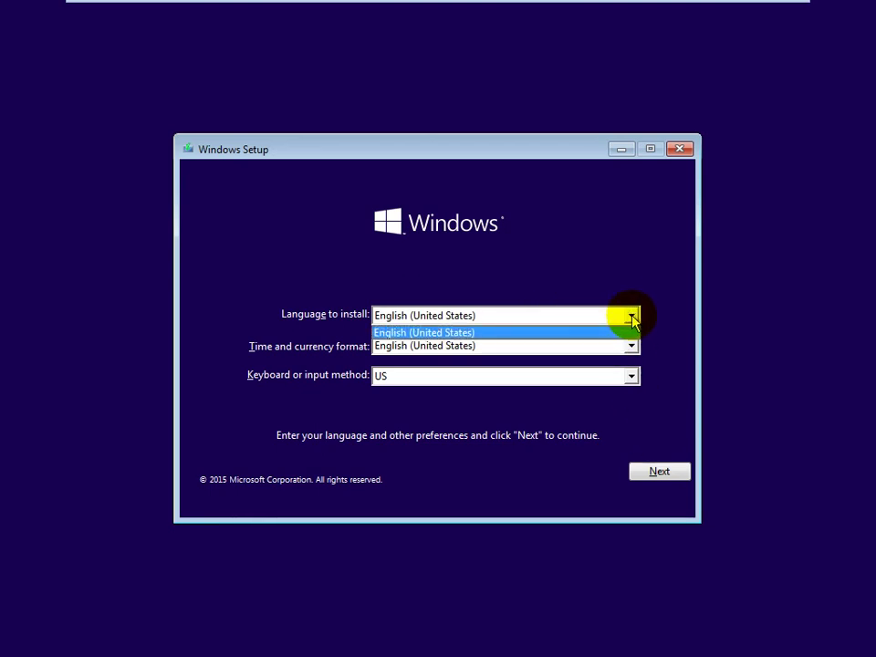
pyautogui.click(629, 332)
pyautogui.click(631, 346)
pyautogui.moveTo(636, 408); pyautogui.dragTo(633, 455)
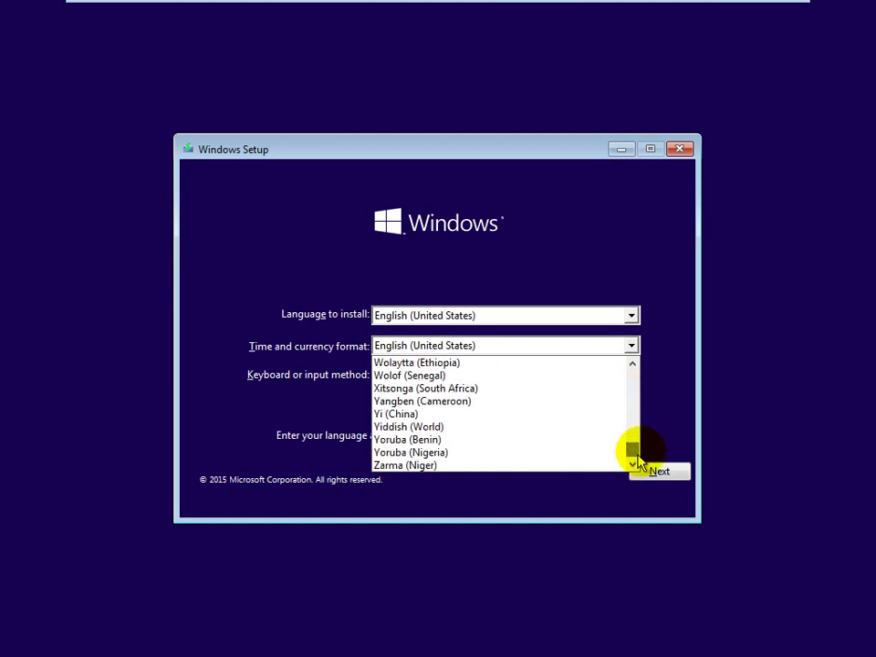
pyautogui.click(654, 406)
pyautogui.click(630, 376)
pyautogui.moveTo(631, 456); pyautogui.dragTo(638, 401)
pyautogui.click(662, 468)
pyautogui.click(671, 470)
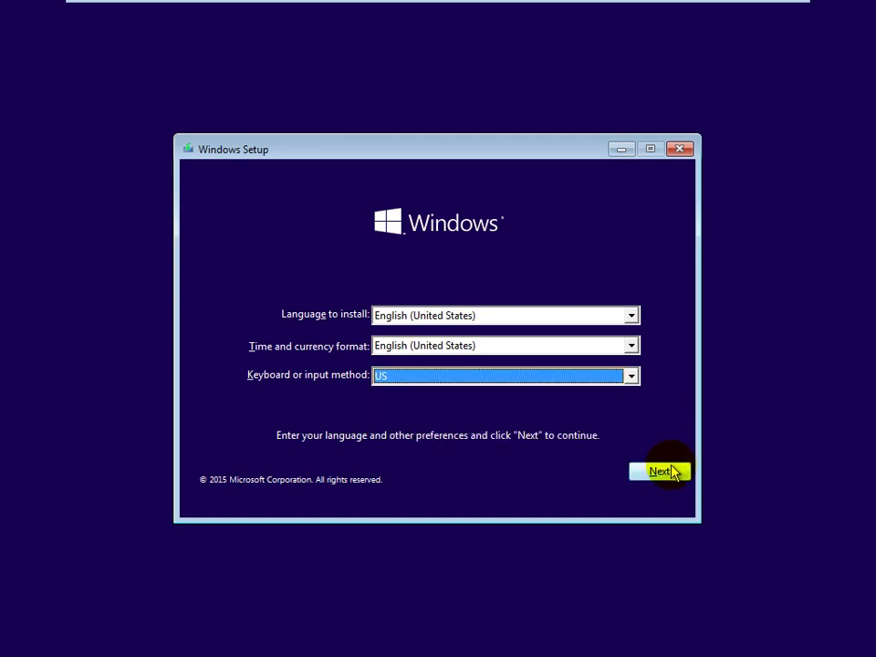
pyautogui.click(474, 349)
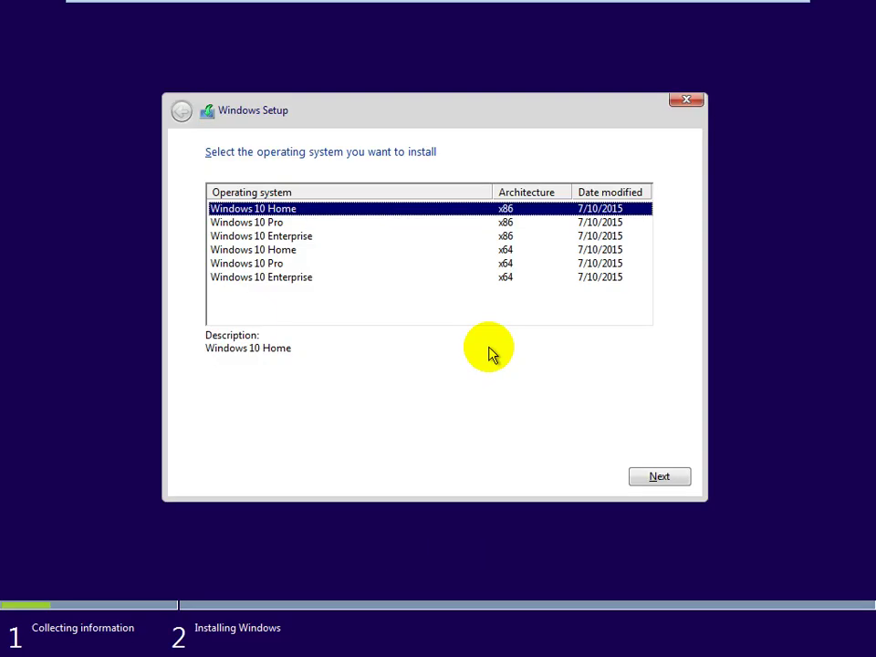
# Choose Windows 10 Enterprise x64 as the operating system, accept the license terms and continue to the installation type
pyautogui.click(334, 278)
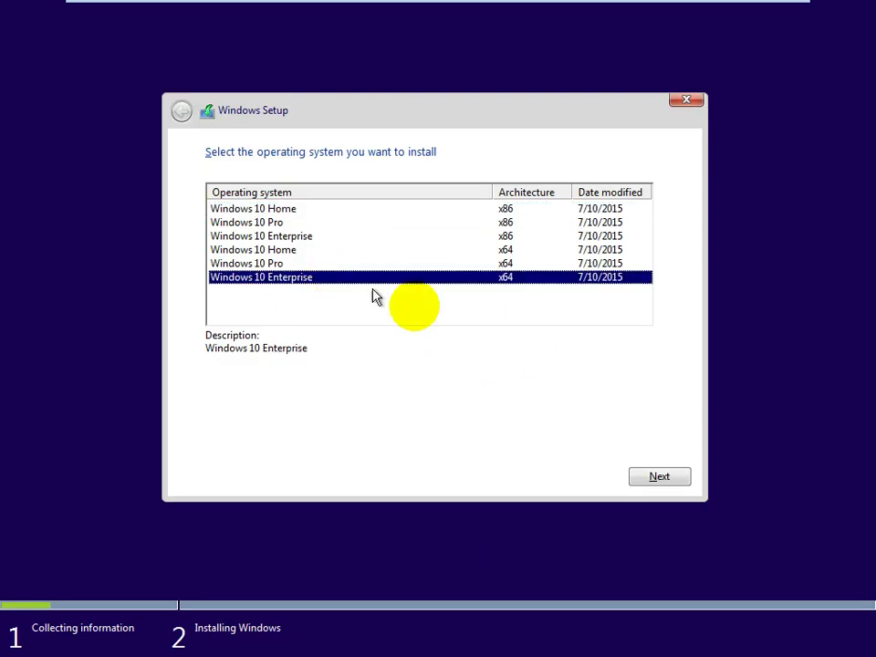
pyautogui.click(671, 482)
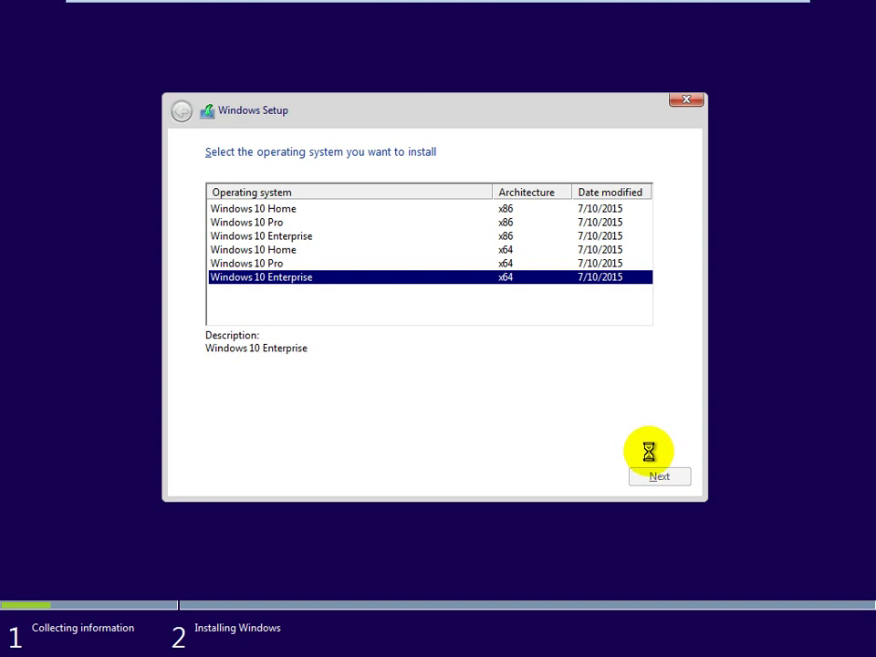
pyautogui.press('space')
pyautogui.click(669, 482)
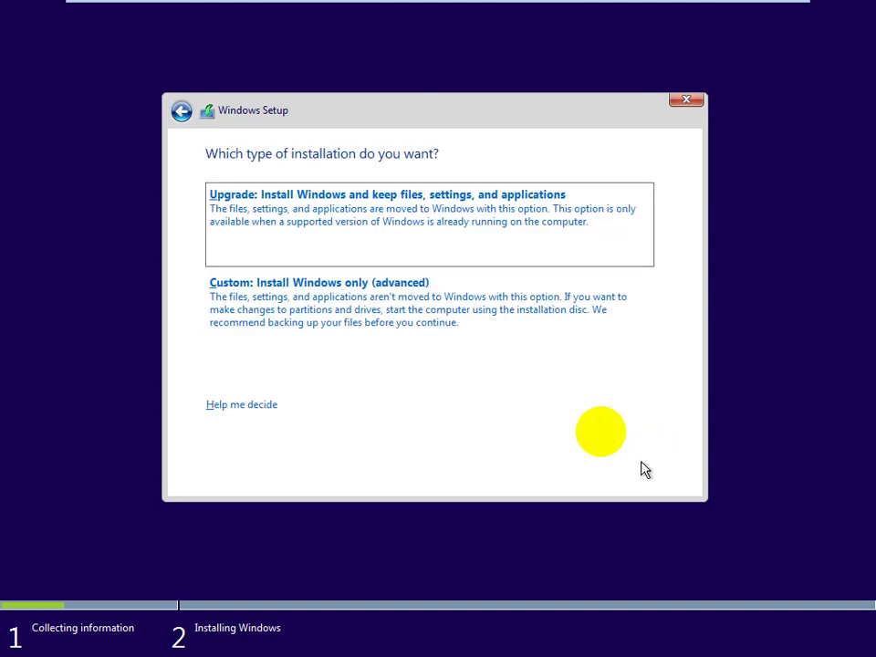
# Choose the custom installation type and view the new partition size option for the Drive 0 unallocated space without applying it
pyautogui.click(486, 334)
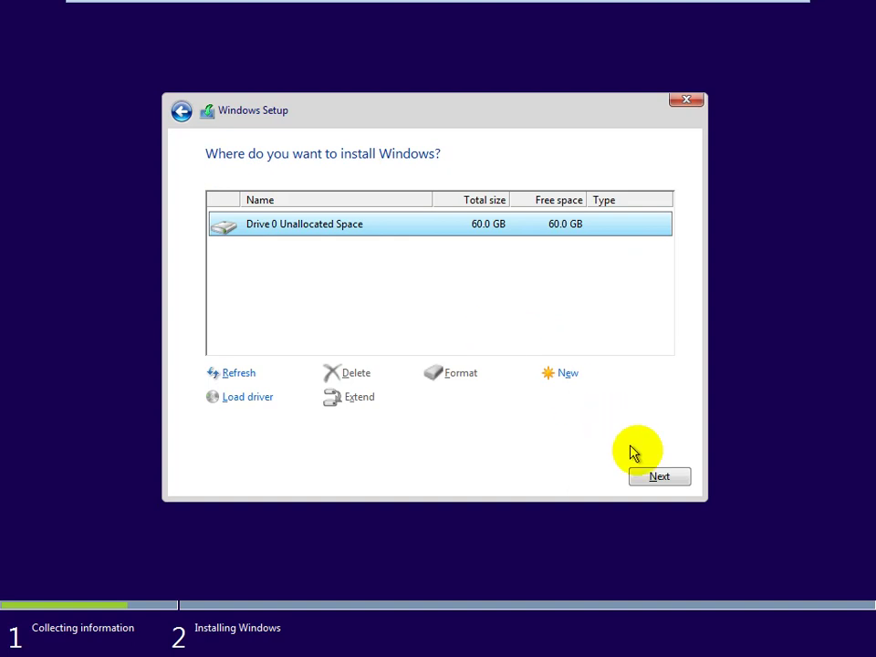
pyautogui.click(577, 382)
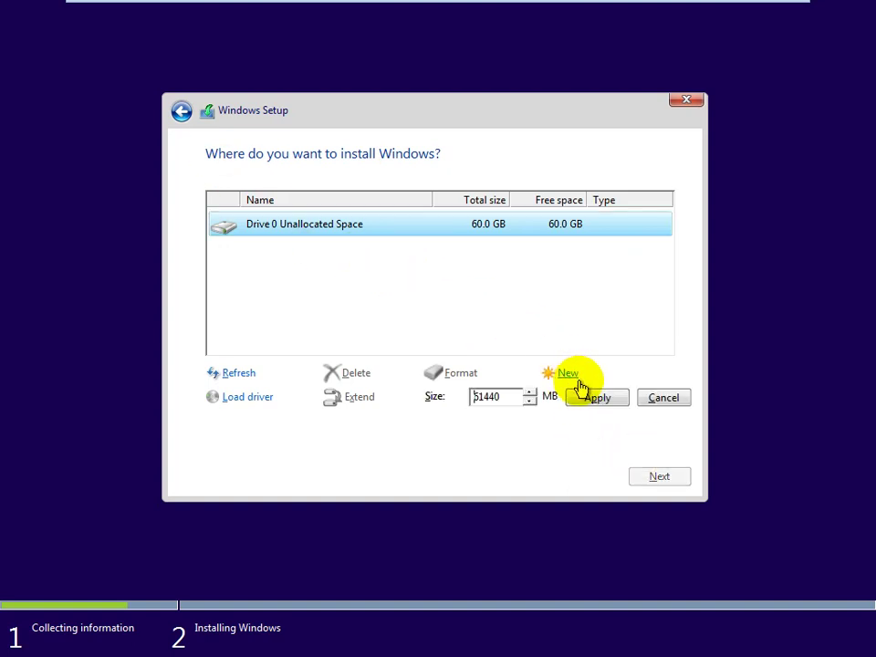
pyautogui.click(659, 399)
# Check the upgrade installation type, and return to the custom installation's drive selection
pyautogui.click(180, 113)
pyautogui.click(370, 213)
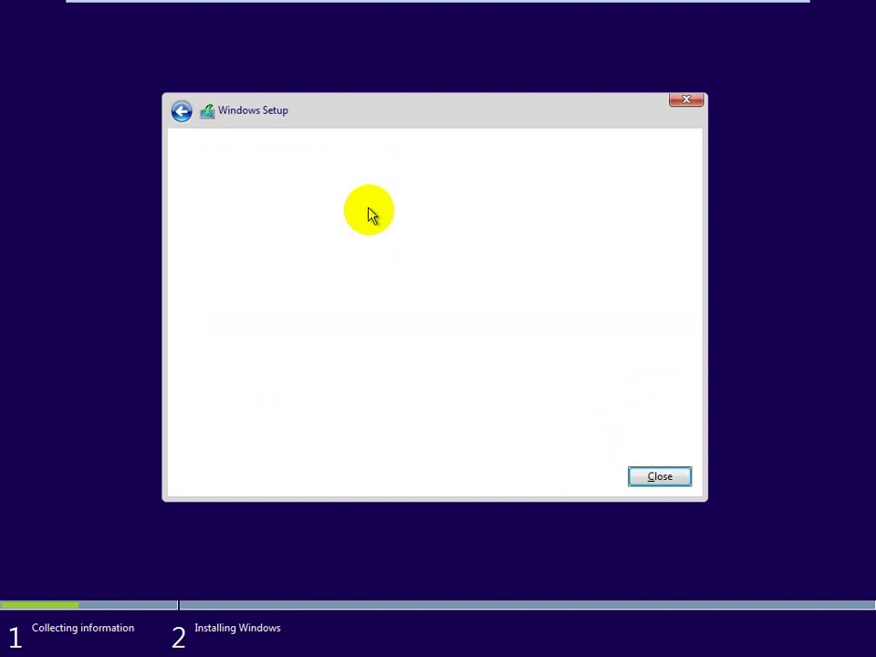
pyautogui.click(179, 111)
pyautogui.click(444, 337)
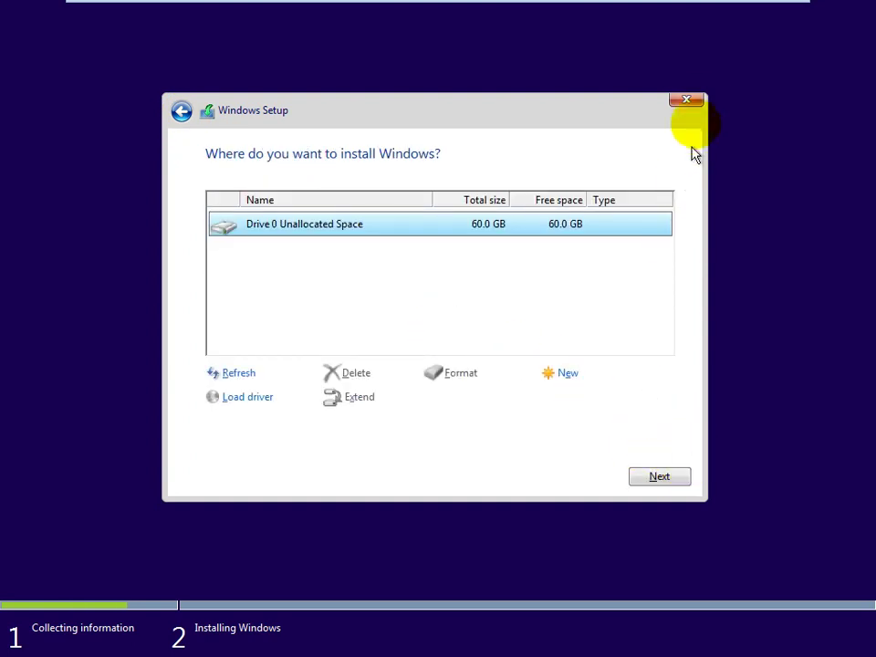
# Exit Windows Setup and confirm cancelling the Windows installation
pyautogui.click(687, 98)
pyautogui.click(567, 404)
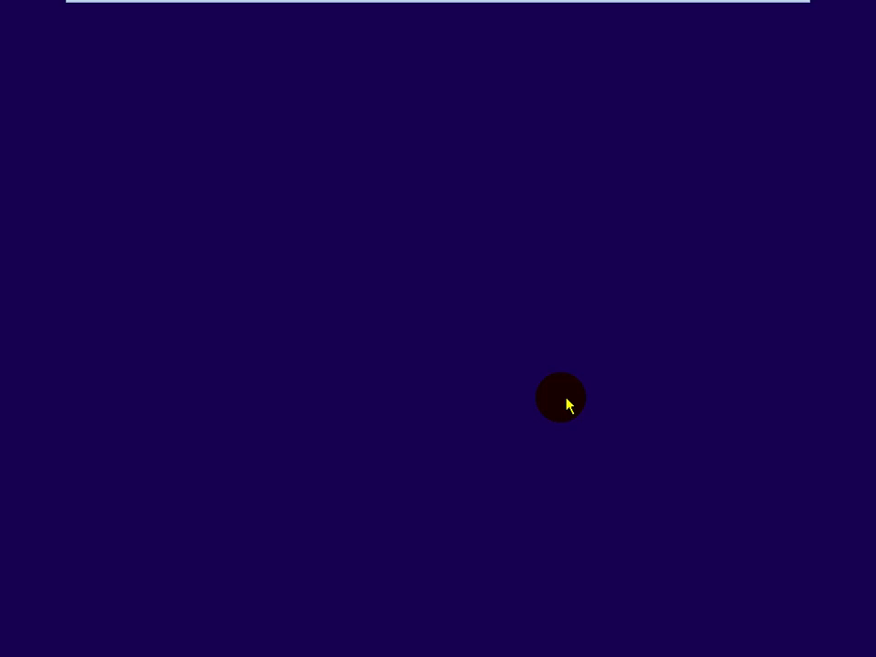
pyautogui.click(679, 148)
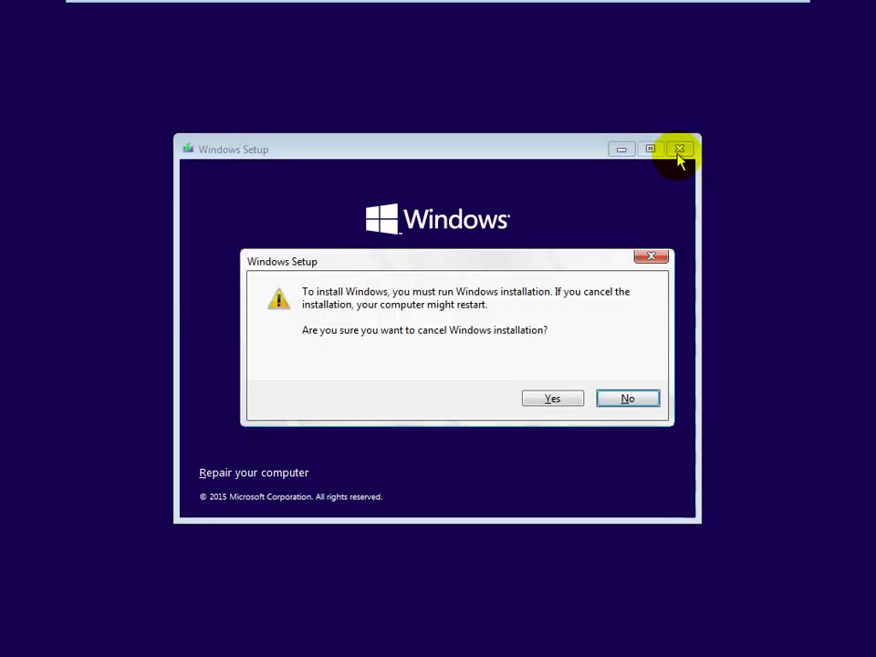
pyautogui.click(554, 402)
# Leave full screen, close and power off the Windows 10 x64 virtual machine, and exit VMware Workstation
pyautogui.moveTo(670, 7)
pyautogui.click(769, 11)
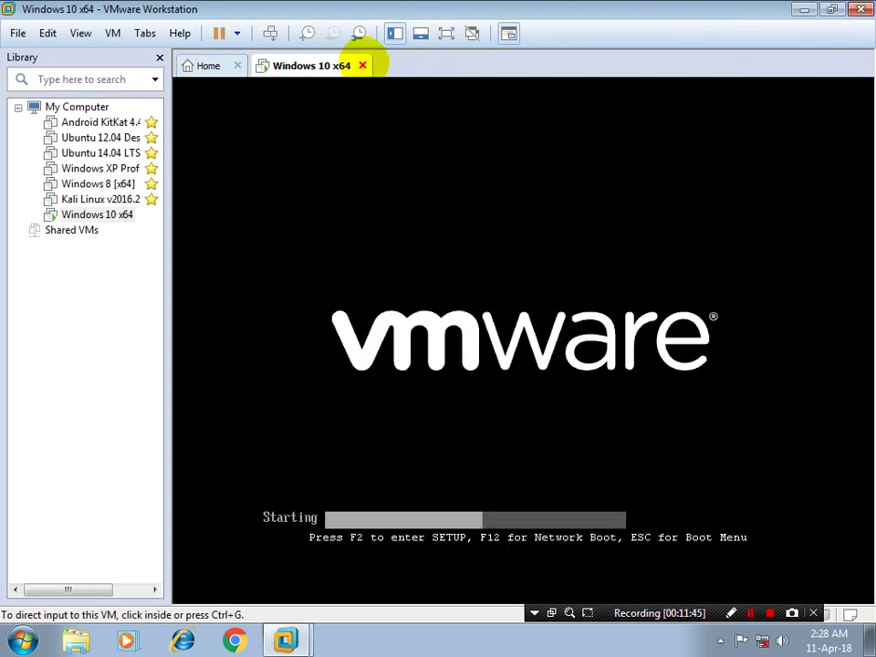
pyautogui.click(362, 65)
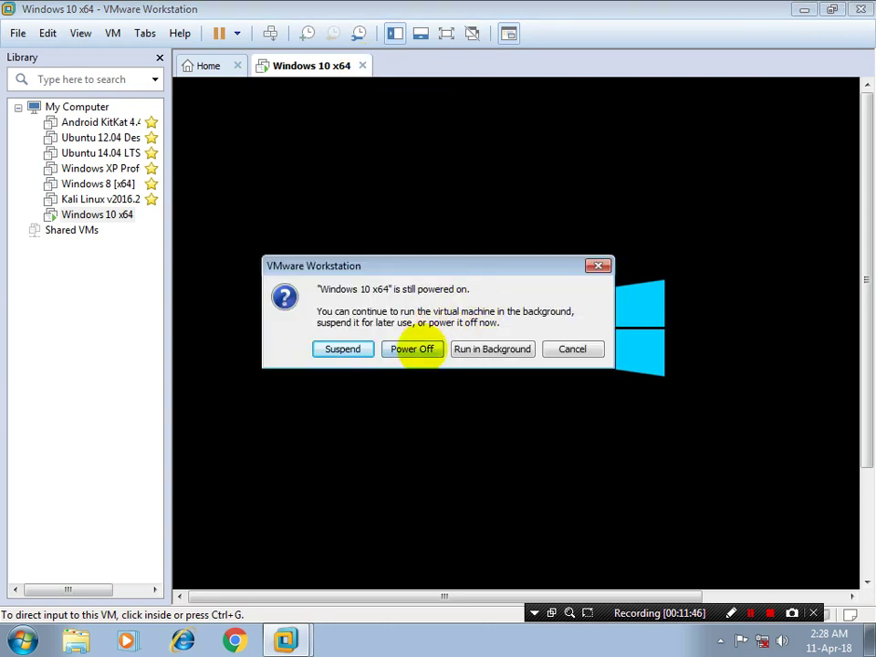
pyautogui.click(415, 350)
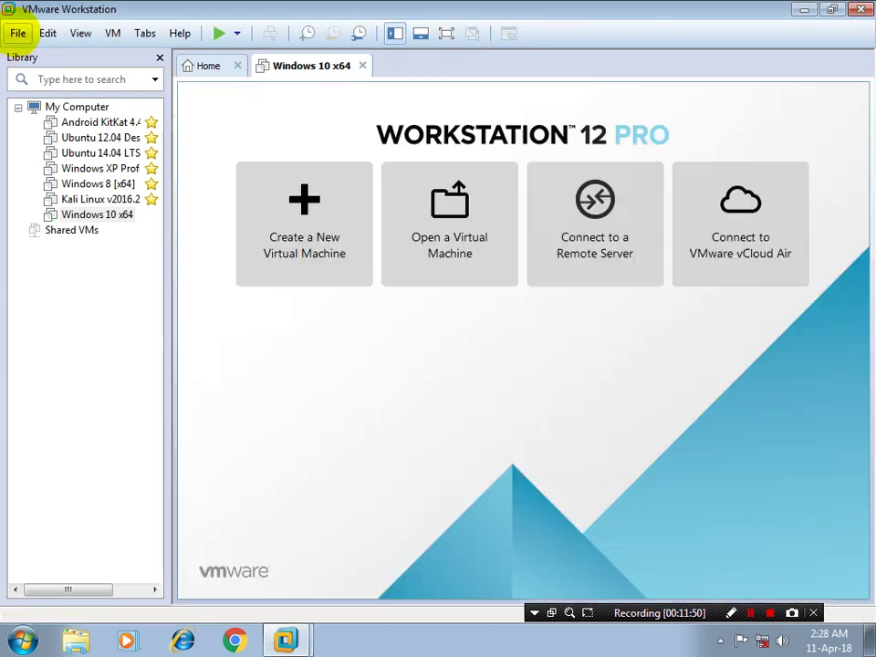
pyautogui.click(17, 33)
pyautogui.click(53, 238)
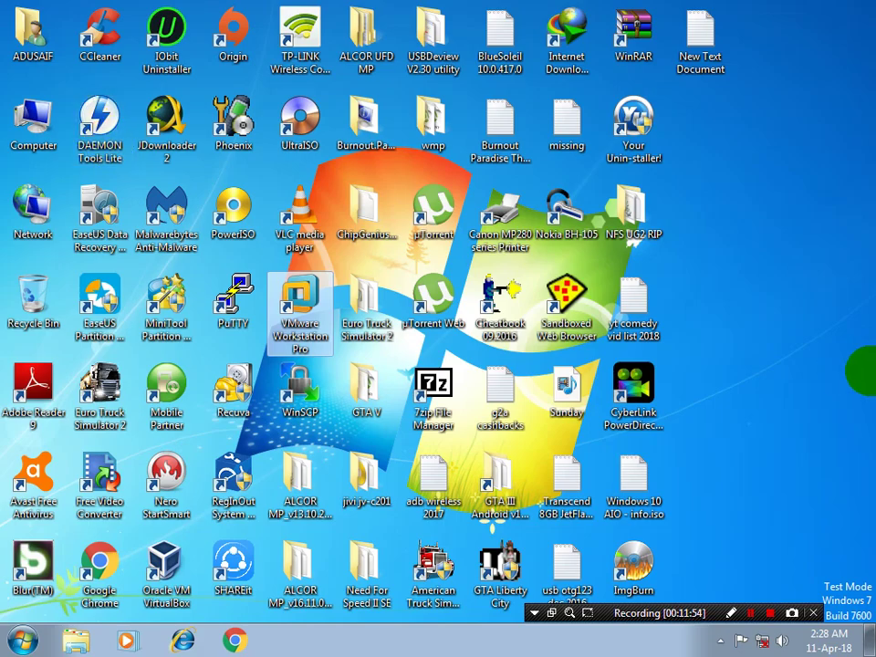
# Check the file type in the properties of the windows 10 aio boot file in the Documents library
pyautogui.click(751, 613)
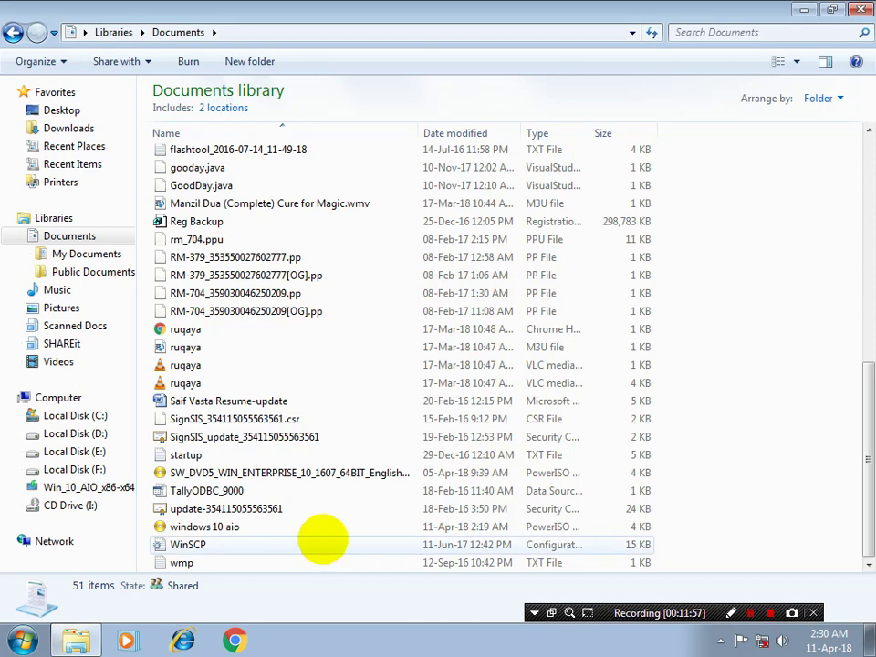
pyautogui.rightClick(324, 527)
pyautogui.click(375, 515)
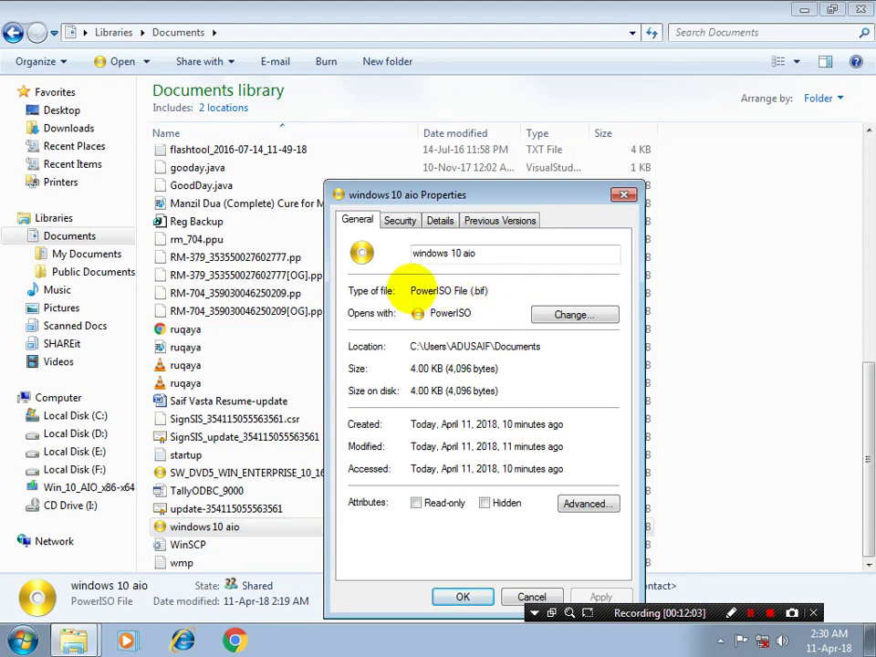
pyautogui.moveTo(411, 290); pyautogui.dragTo(504, 290)
pyautogui.click(516, 292)
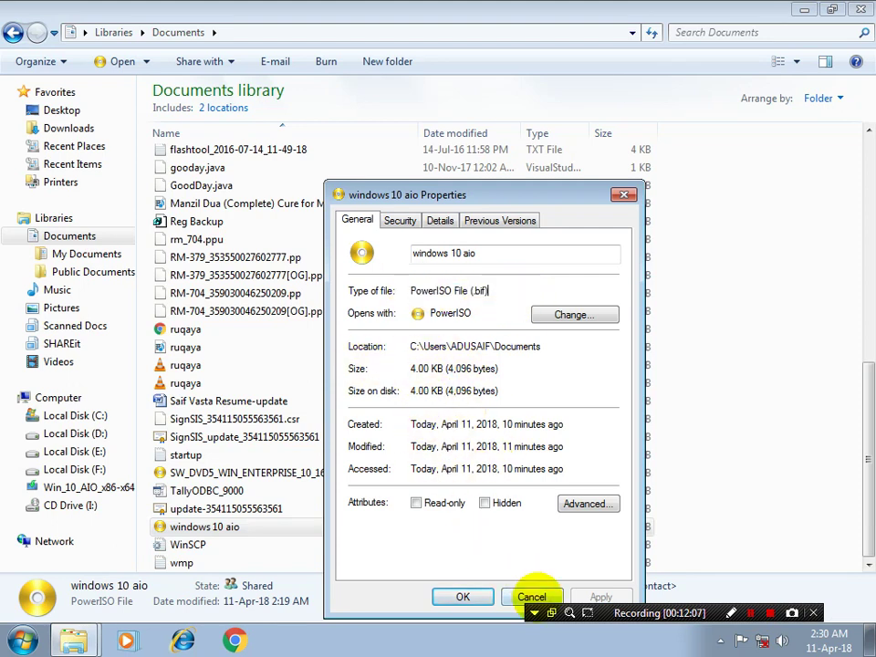
pyautogui.click(532, 596)
# Examine the name and file type in the properties of the SW_DVD5_WIN_ENTERPRISE_10_1607_64BIT boot file
pyautogui.click(381, 477)
pyautogui.rightClick(382, 476)
pyautogui.click(461, 465)
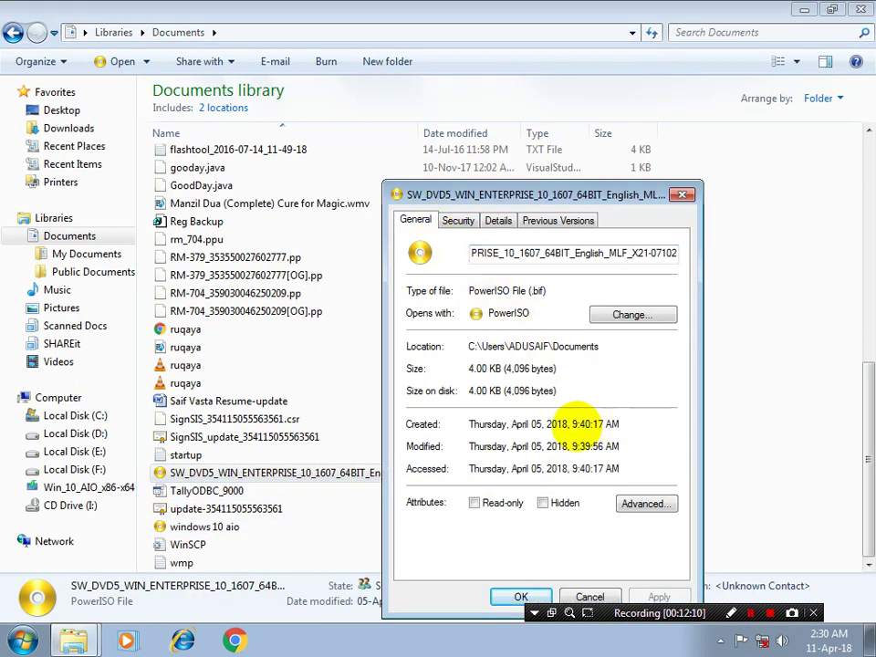
pyautogui.moveTo(469, 290); pyautogui.dragTo(416, 255)
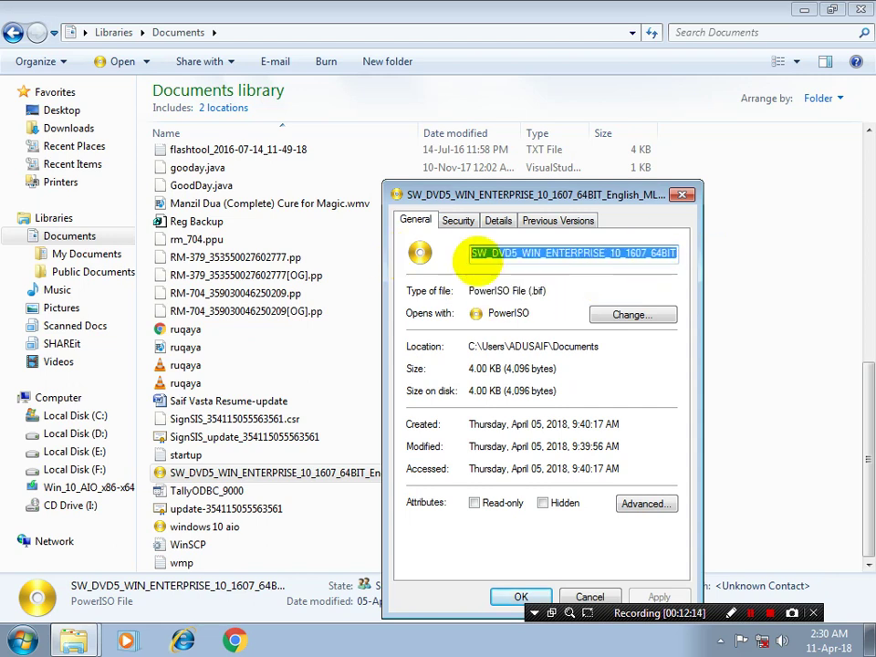
pyautogui.click(420, 327)
pyautogui.click(589, 597)
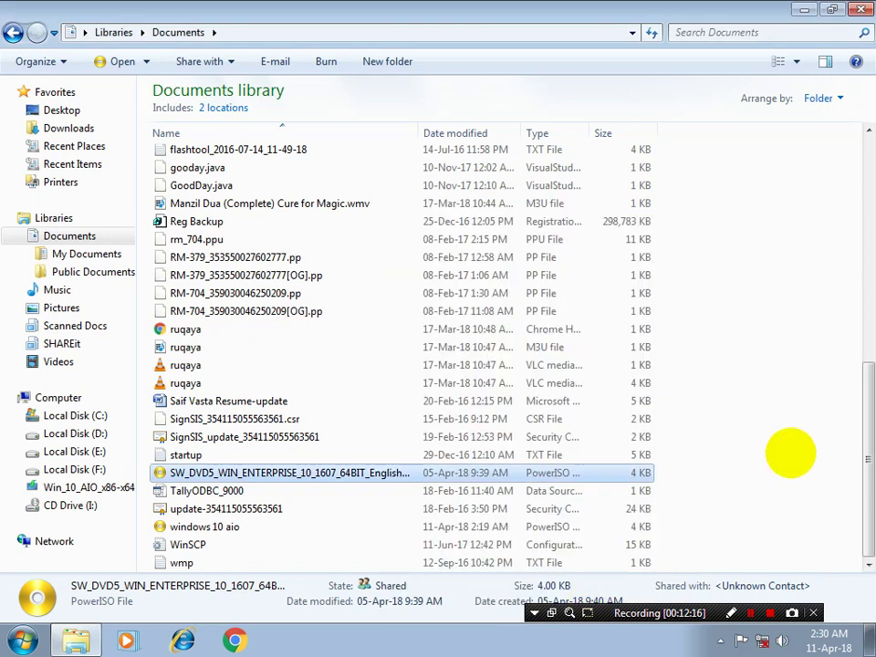
# Close the Documents library, open the OS OG BOOT Files folder, fit the Name column, and view its ZIP archive briefly
pyautogui.click(861, 9)
pyautogui.doubleClick(701, 127)
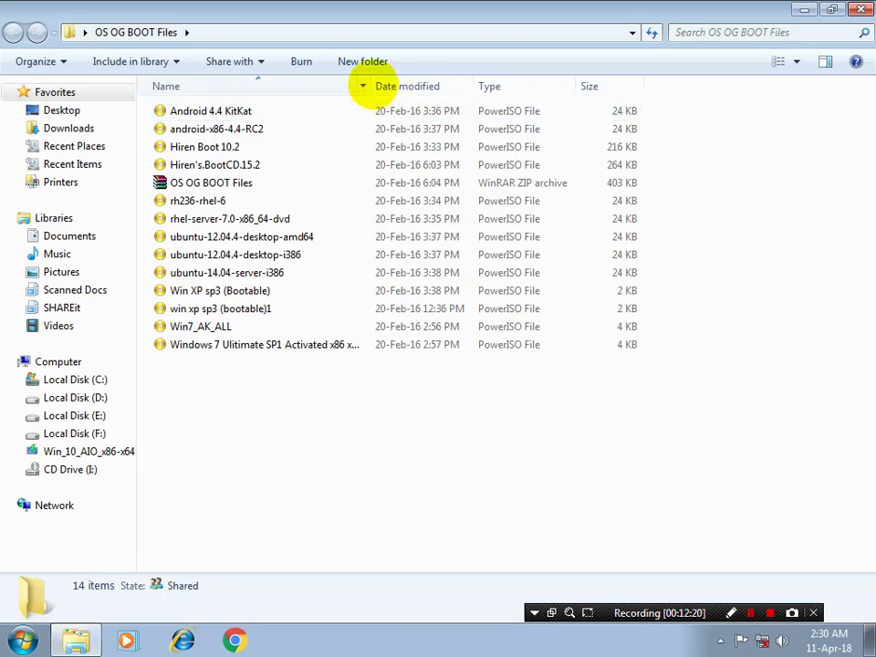
pyautogui.doubleClick(369, 85)
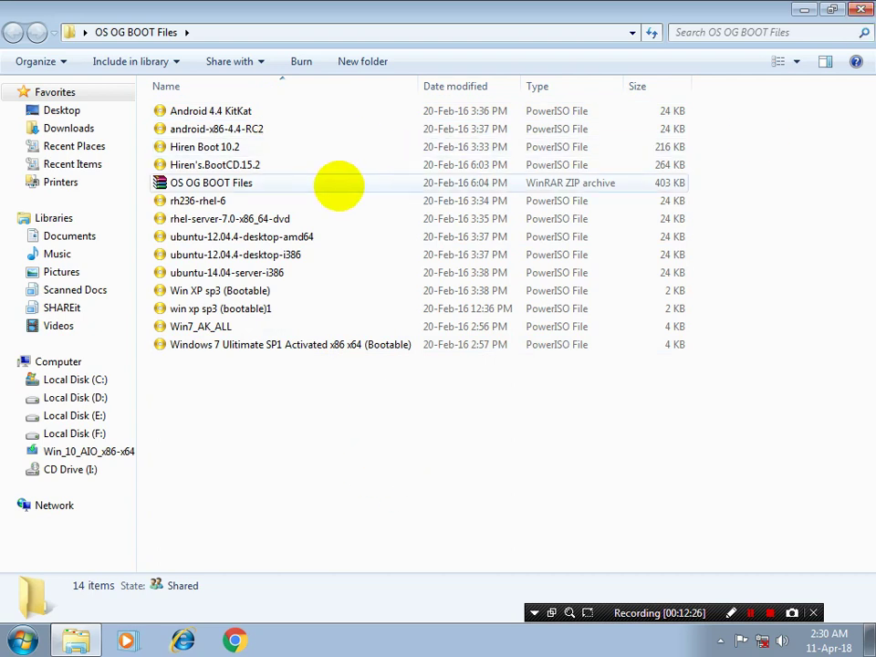
pyautogui.doubleClick(336, 183)
pyautogui.click(861, 9)
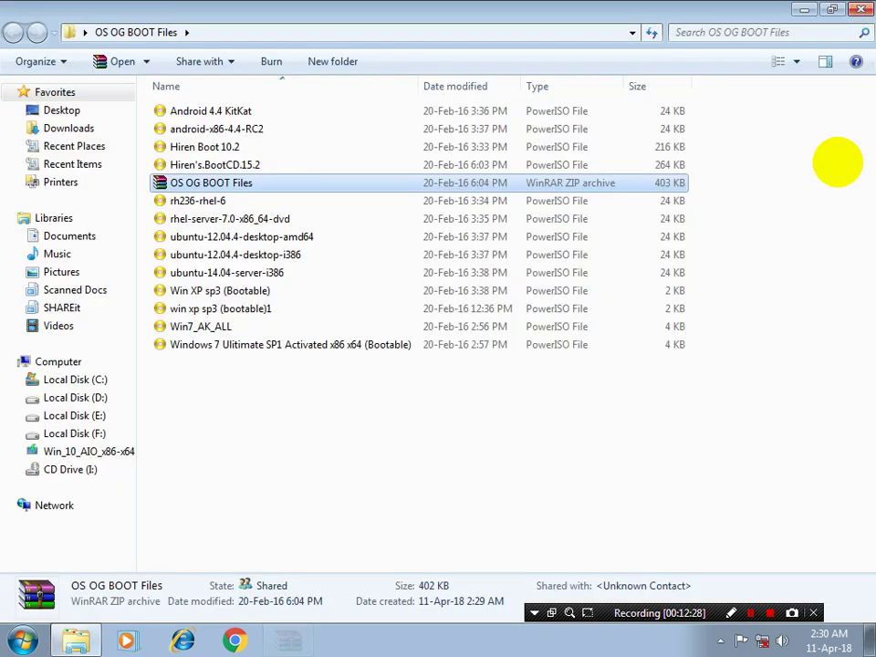